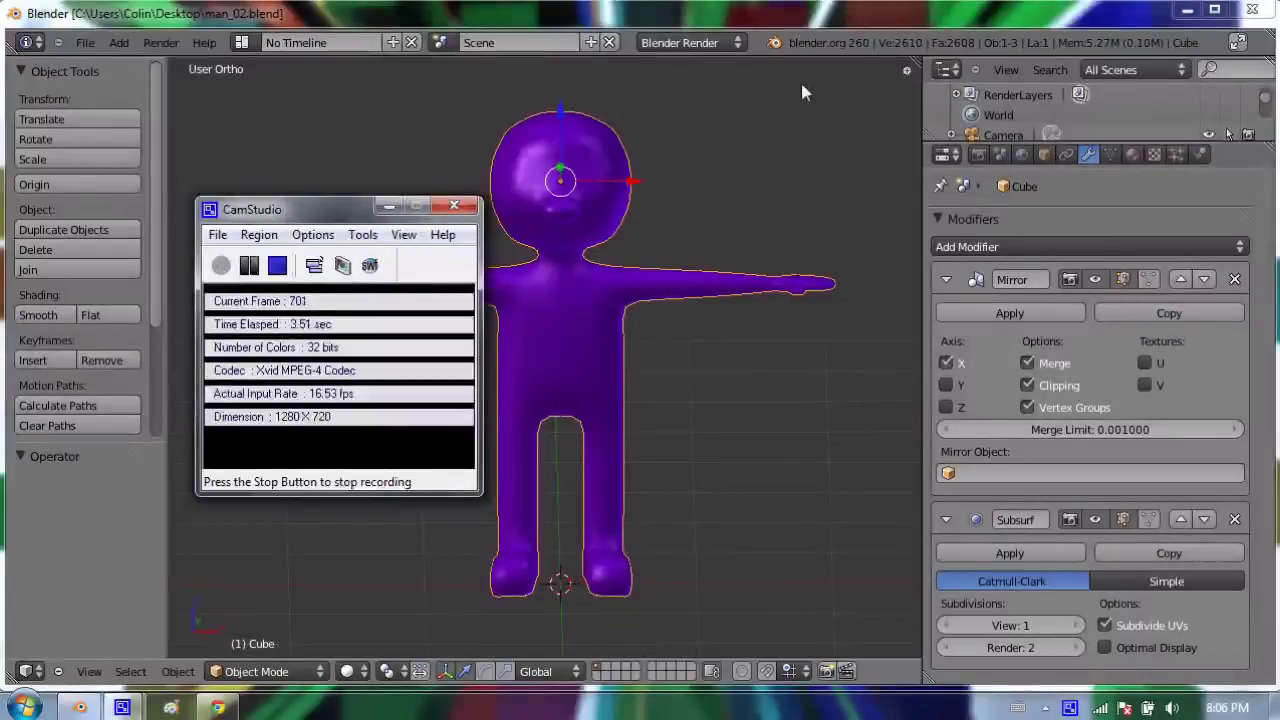
{"action": "left_click", "coordinate": [725, 189]}
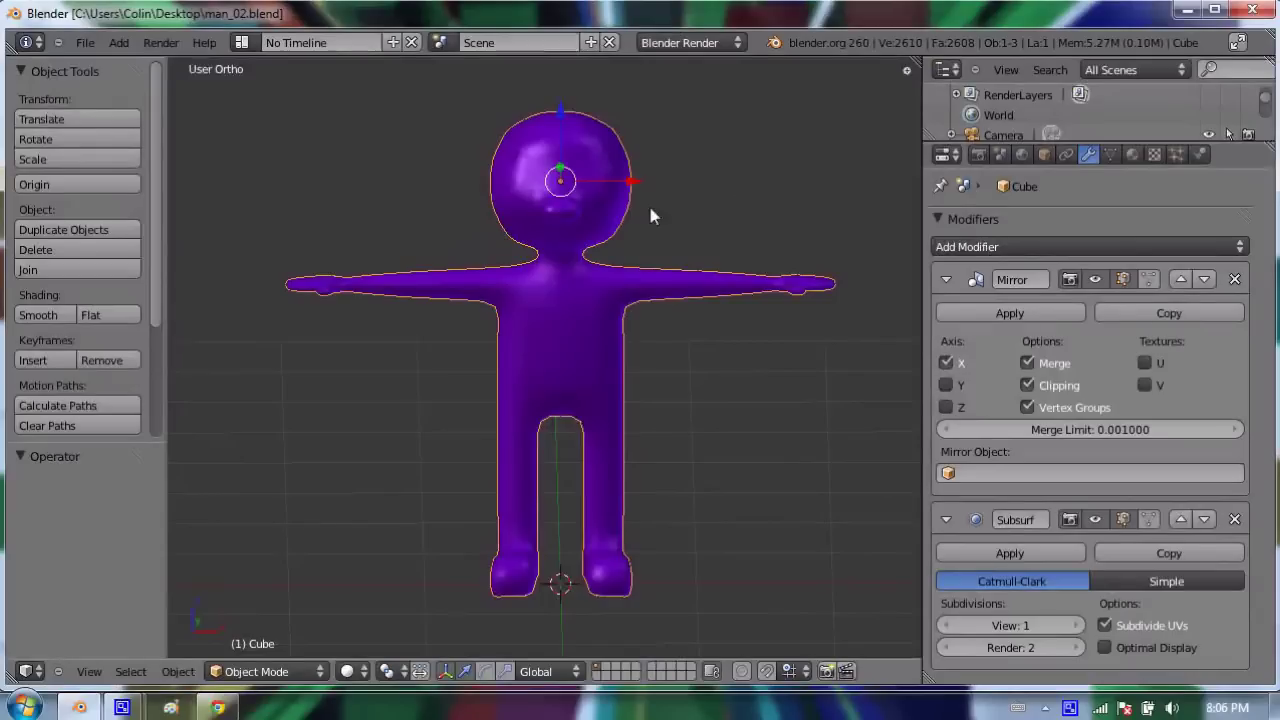
{"action": "key", "text": "KP_1"}
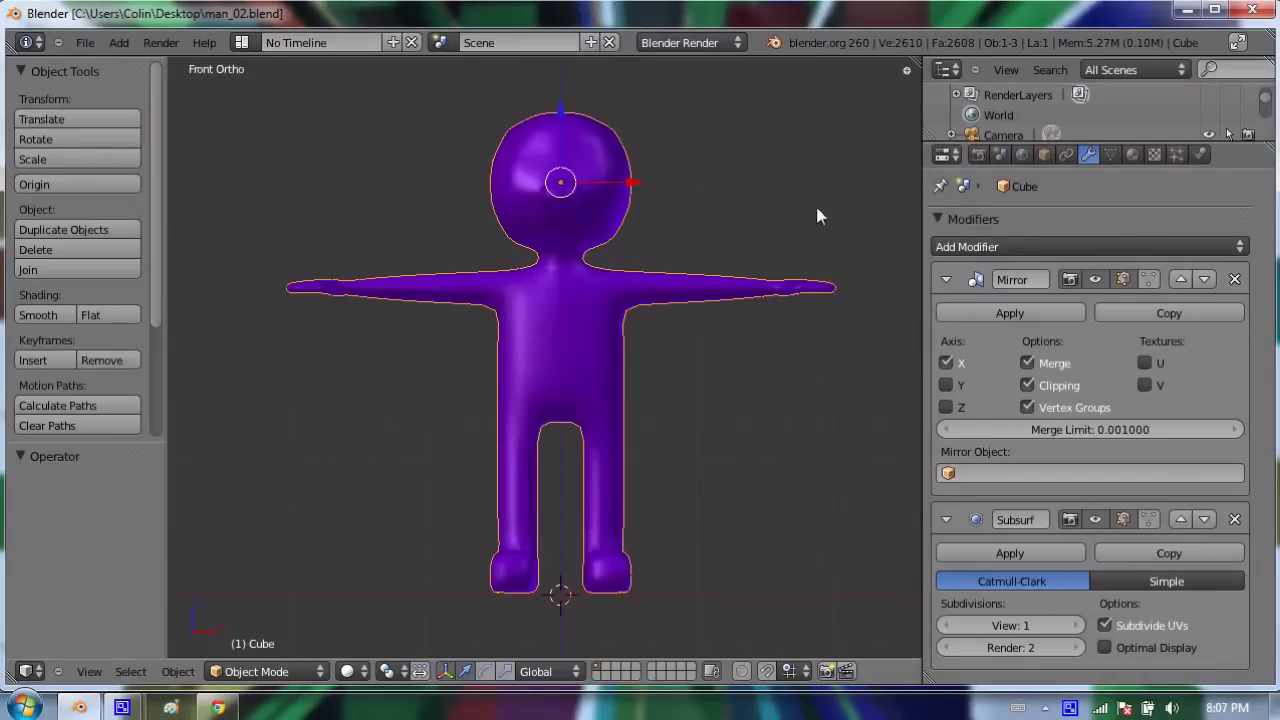
{"action": "mouse_move", "coordinate": [569, 323]}
{"action": "middle_mouse_down"}
{"action": "mouse_move", "coordinate": [711, 334]}
{"action": "mouse_move", "coordinate": [587, 328]}
{"action": "middle_mouse_up"}
{"action": "scroll", "coordinate": [372, 638], "scroll_direction": "up", "scroll_amount": 2}
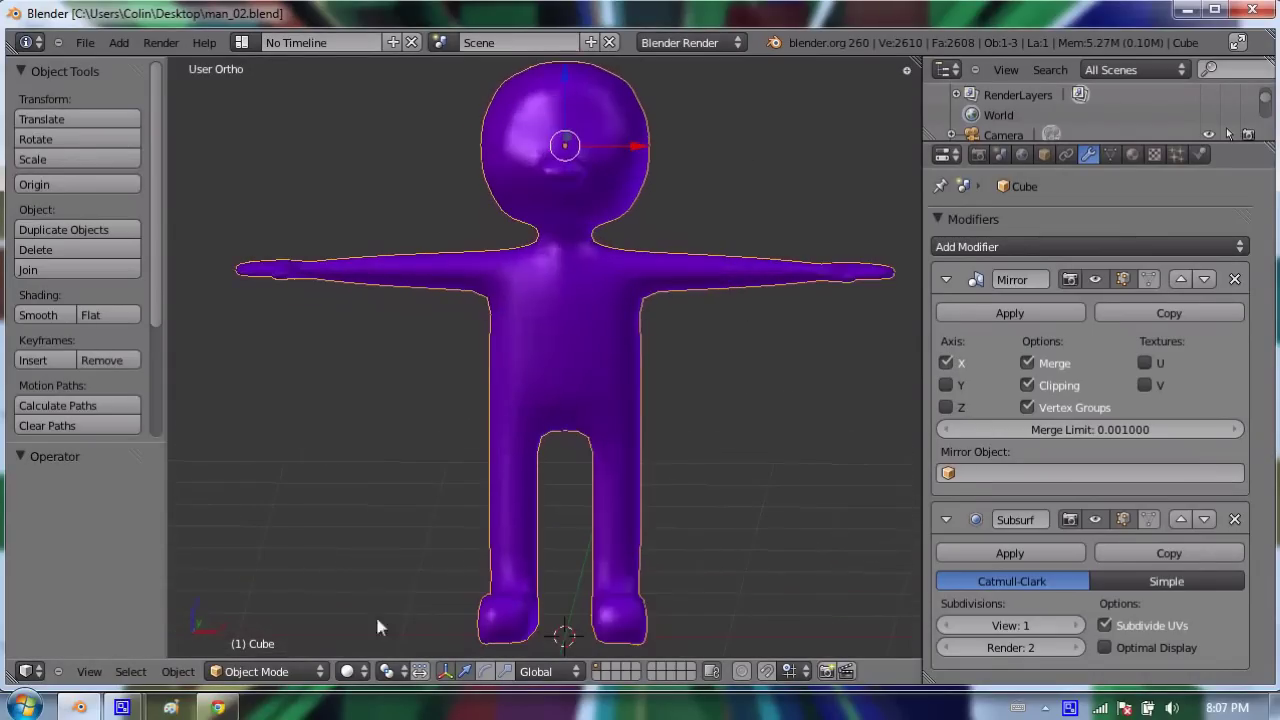
Switch to Chrome, look through the Blender 2.6 tutorial playlist on YouTube, and return to Blender
{"action": "left_click", "coordinate": [219, 706]}
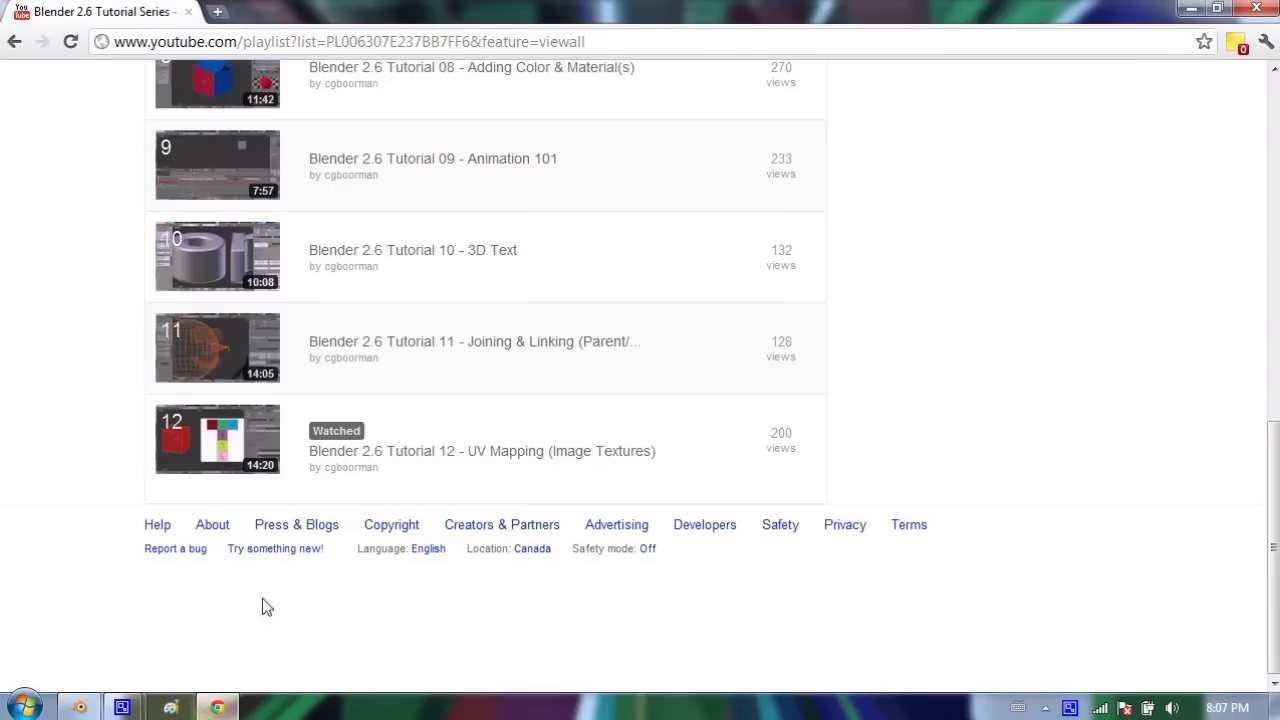
{"action": "scroll", "coordinate": [938, 300], "scroll_direction": "up", "scroll_amount": 5}
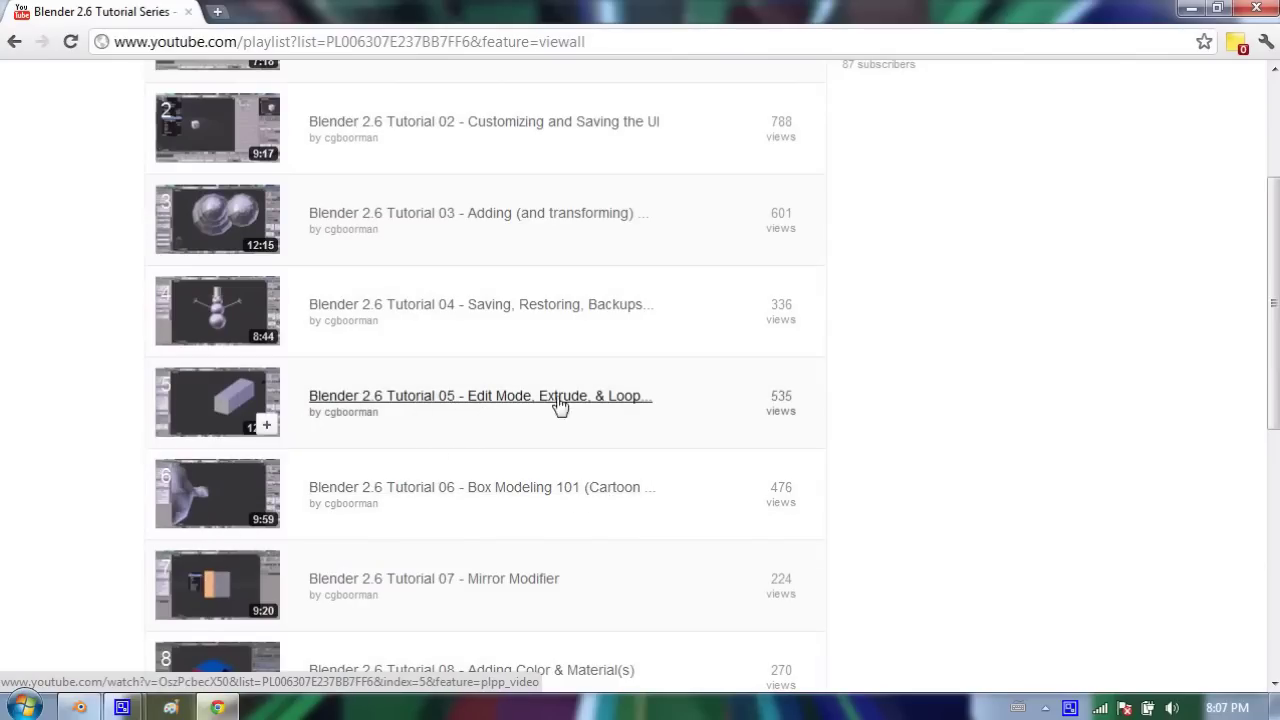
{"action": "scroll", "coordinate": [306, 497], "scroll_direction": "down", "scroll_amount": 1}
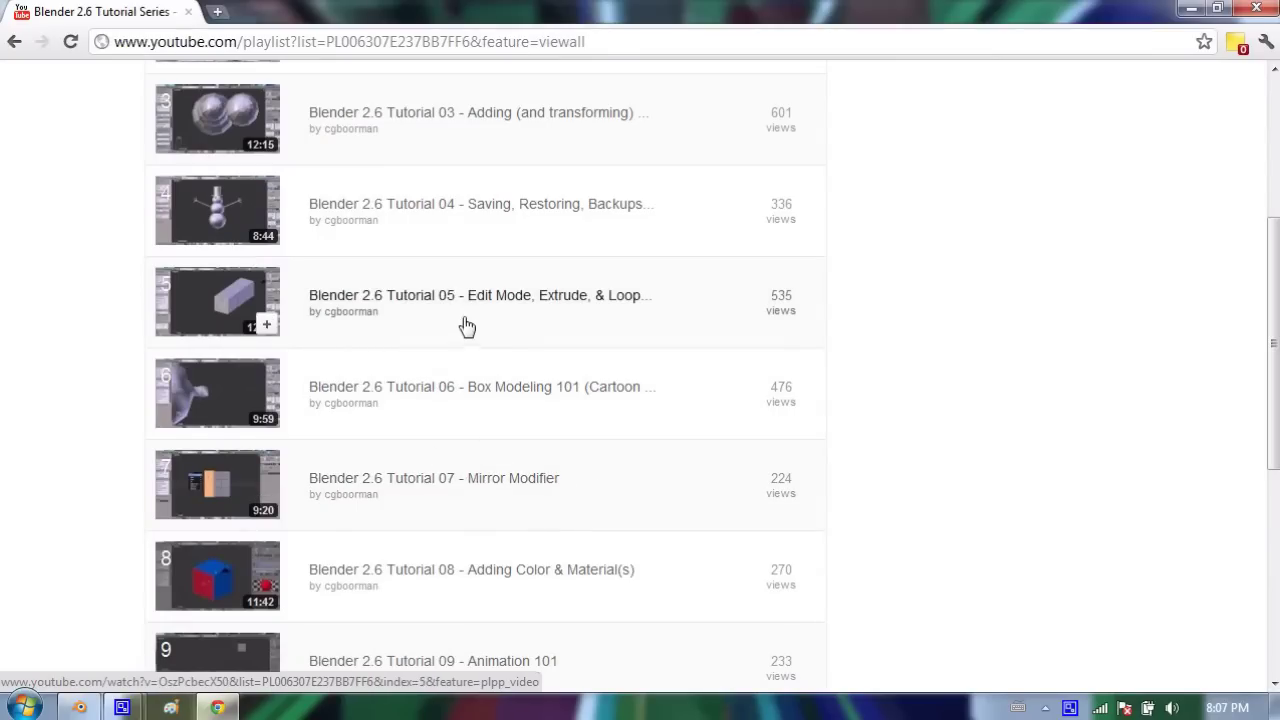
{"action": "left_click", "coordinate": [1190, 8]}
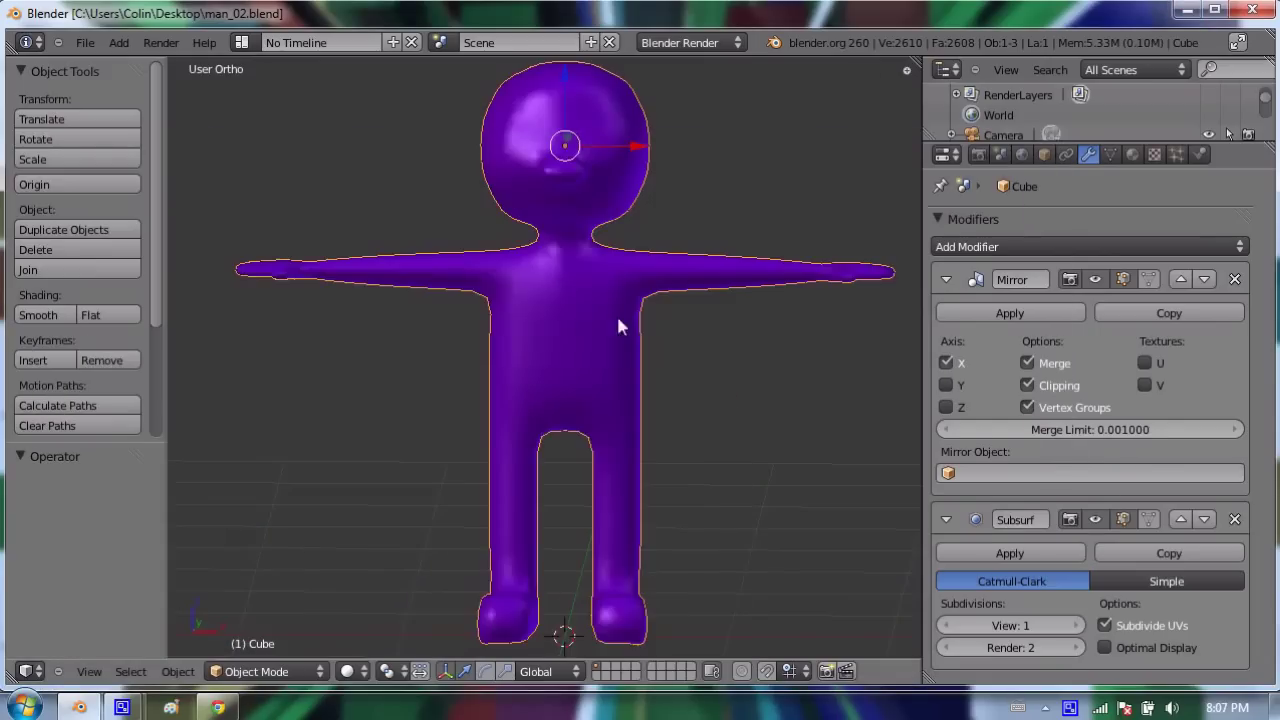
Remove the Subsurf modifier from the character and set its shading to flat
{"action": "scroll", "coordinate": [565, 320], "scroll_direction": "up", "scroll_amount": 3}
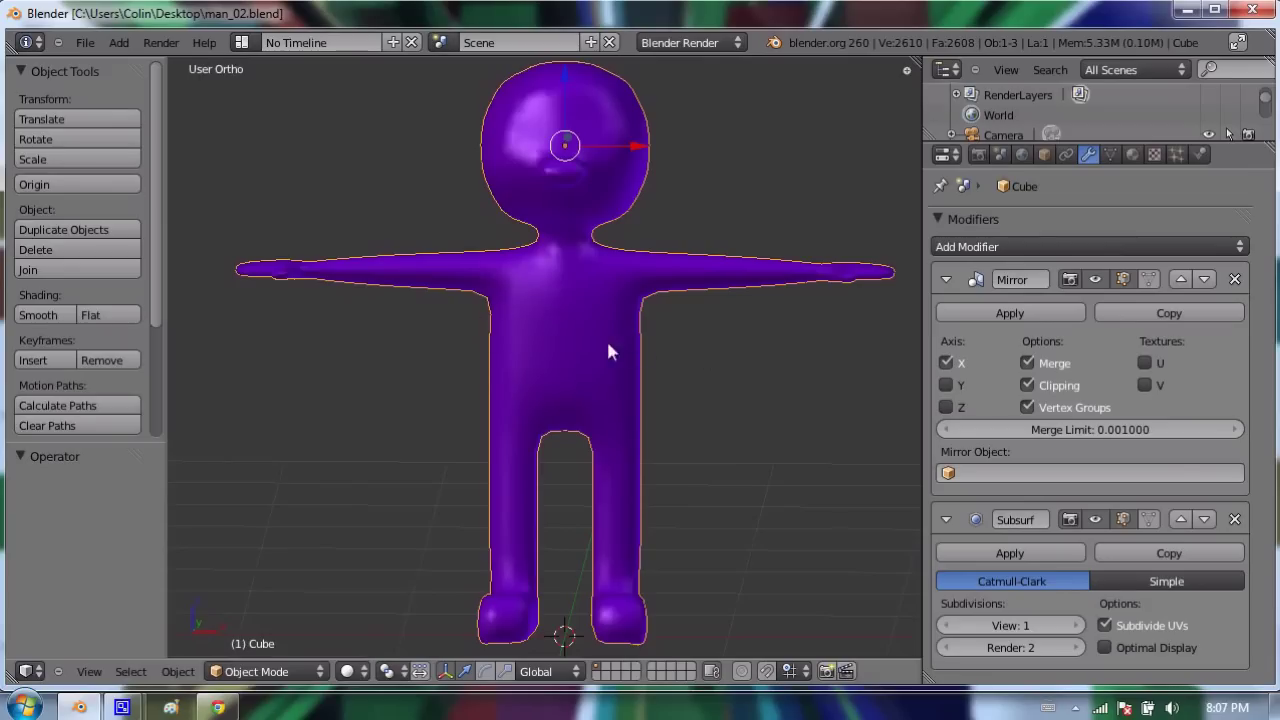
{"action": "left_click", "coordinate": [1235, 519]}
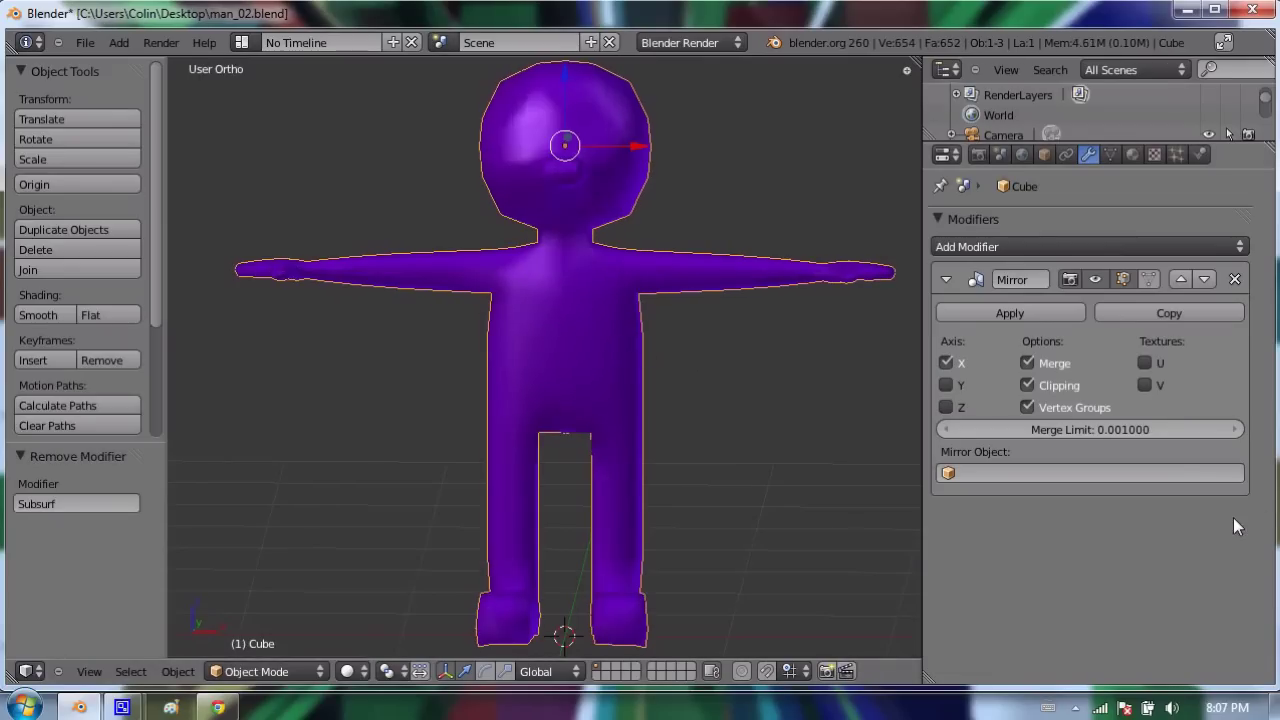
{"action": "left_click", "coordinate": [97, 315]}
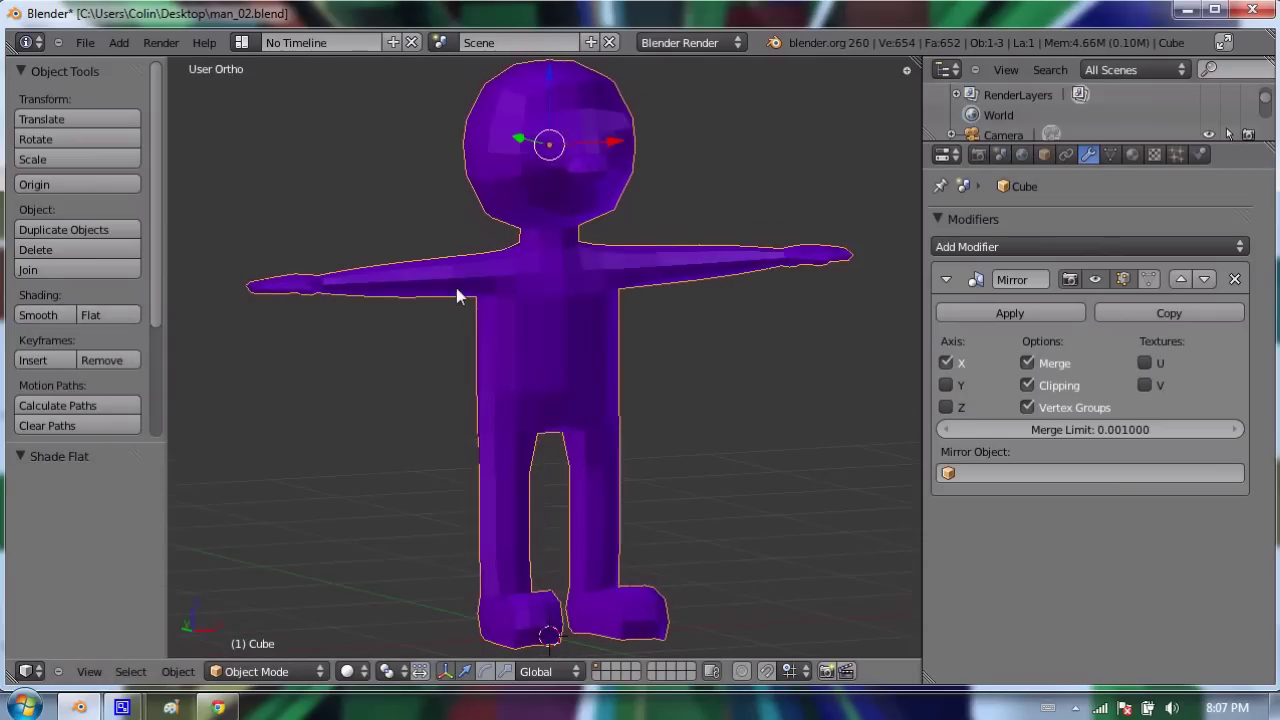
Enter Edit Mode on the character mesh and remove its Mirror modifier
{"action": "key", "text": "z"}
{"action": "key", "text": "z"}
{"action": "key", "text": "Tab"}
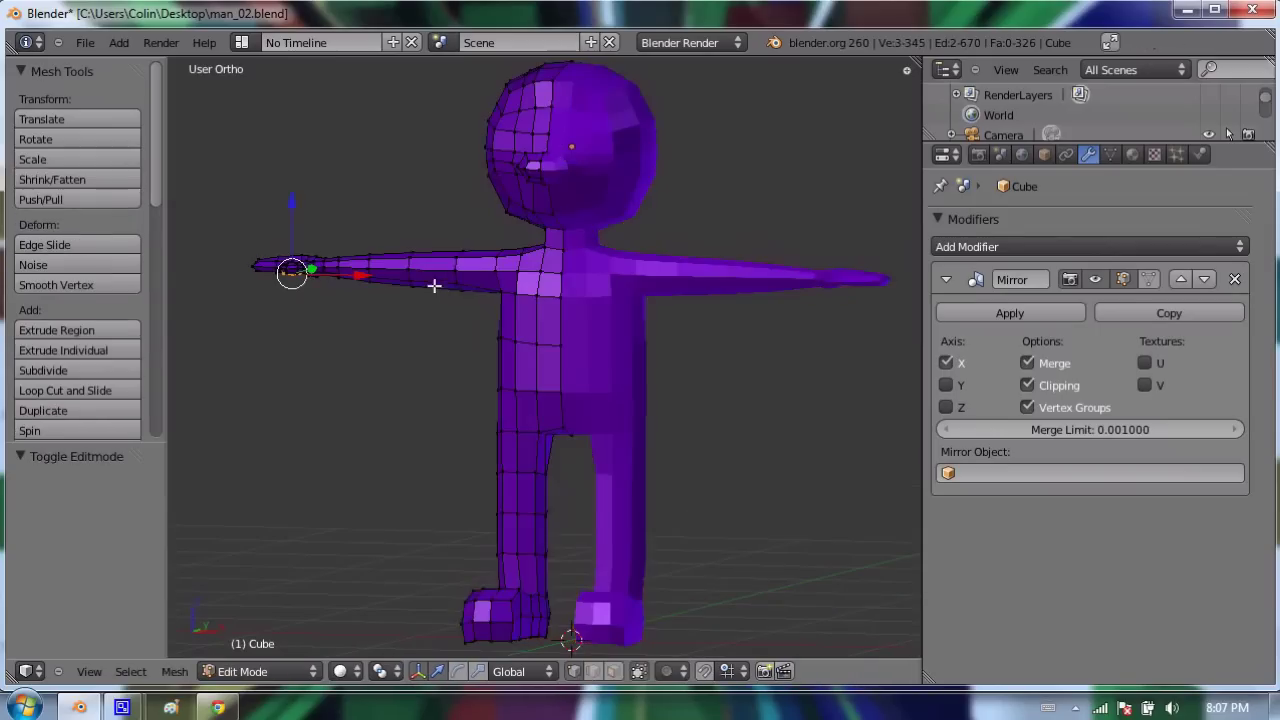
{"action": "mouse_move", "coordinate": [443, 289]}
{"action": "middle_mouse_down"}
{"action": "mouse_move", "coordinate": [661, 314]}
{"action": "mouse_move", "coordinate": [491, 280]}
{"action": "mouse_move", "coordinate": [309, 291]}
{"action": "mouse_move", "coordinate": [880, 297]}
{"action": "middle_mouse_up"}
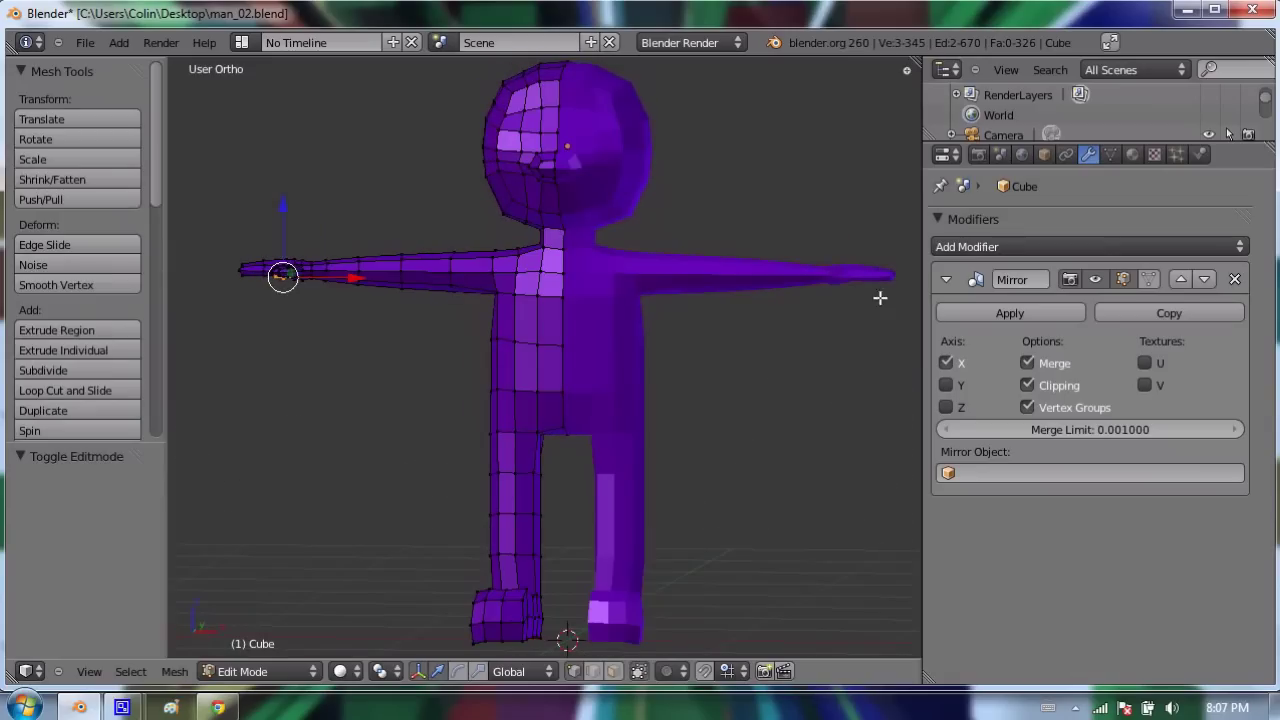
{"action": "left_click", "coordinate": [1235, 279]}
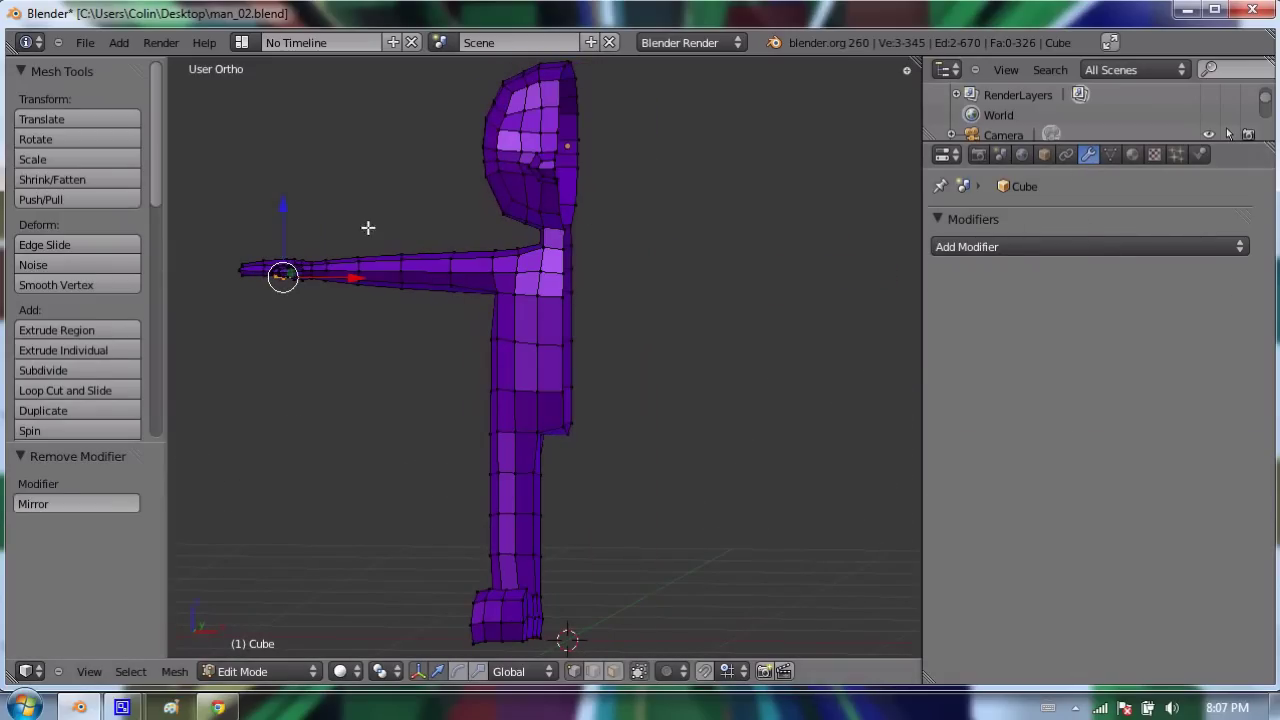
Add a Mirror modifier to the half character and enable Clipping
{"action": "middle_click_drag", "start_coordinate": [391, 229], "coordinate": [417, 223]}
{"action": "left_click", "coordinate": [1044, 250]}
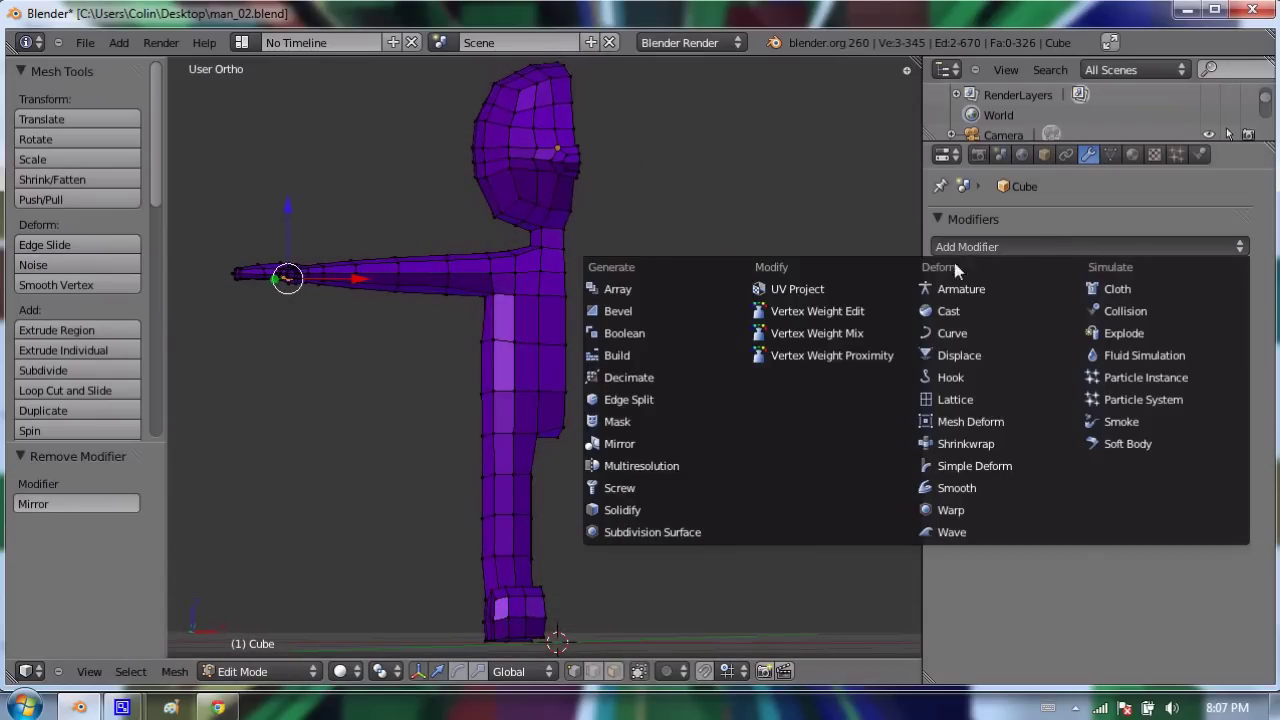
{"action": "left_click", "coordinate": [649, 444]}
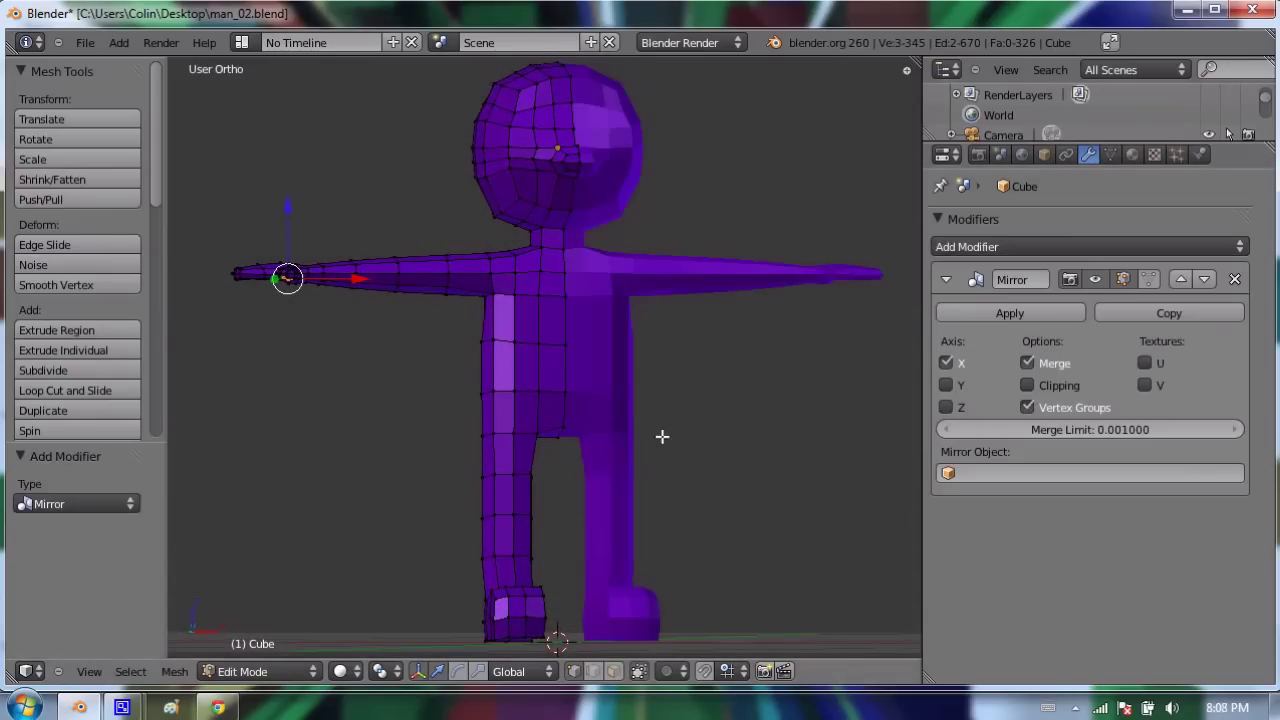
{"action": "left_click", "coordinate": [1031, 384]}
{"action": "mouse_move", "coordinate": [287, 204]}
{"action": "left_mouse_down"}
{"action": "mouse_move", "coordinate": [286, 289]}
{"action": "mouse_move", "coordinate": [297, 237]}
{"action": "mouse_move", "coordinate": [303, 289]}
{"action": "mouse_move", "coordinate": [290, 206]}
{"action": "left_mouse_up"}
Apply the Mirror modifier in Object Mode and check the full-body mesh in Edit Mode
{"action": "middle_click_drag", "start_coordinate": [580, 191], "coordinate": [774, 251]}
{"action": "key", "text": "Tab"}
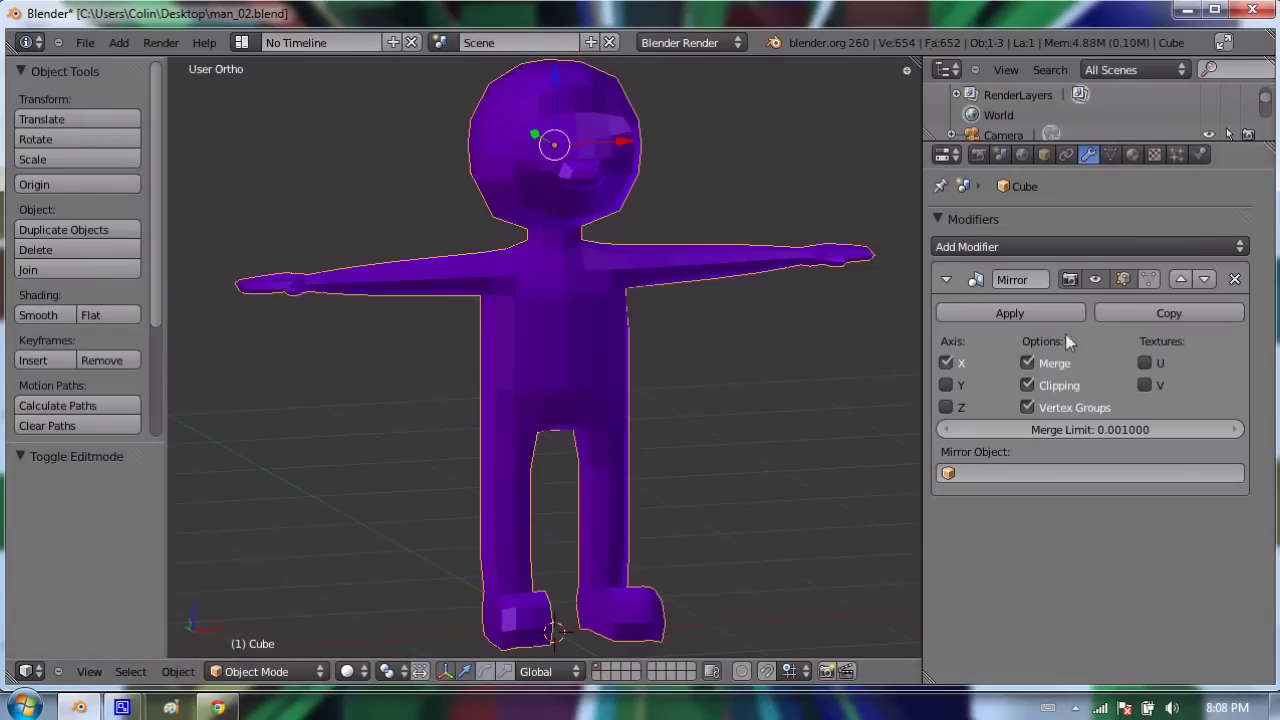
{"action": "left_click", "coordinate": [1011, 313]}
{"action": "key", "text": "Tab"}
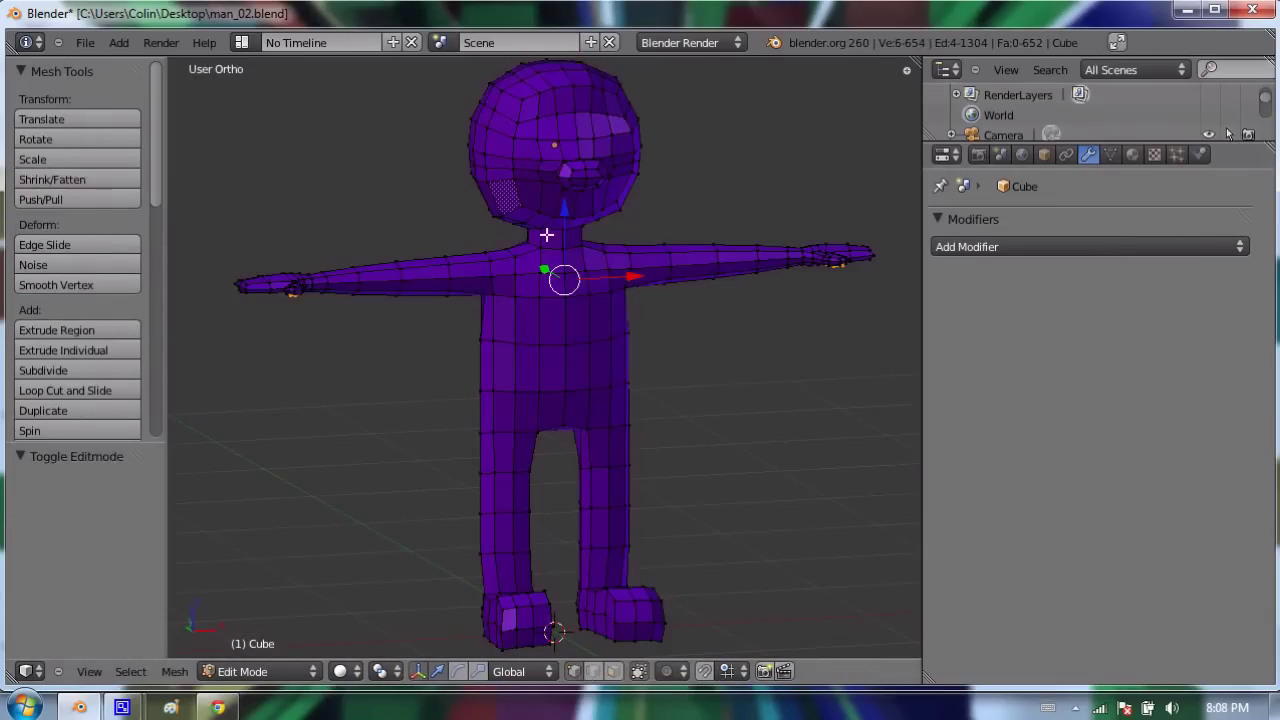
{"action": "key", "text": "Tab"}
Save the file to the Desktop under the new name man_03.blend
{"action": "left_click", "coordinate": [85, 42]}
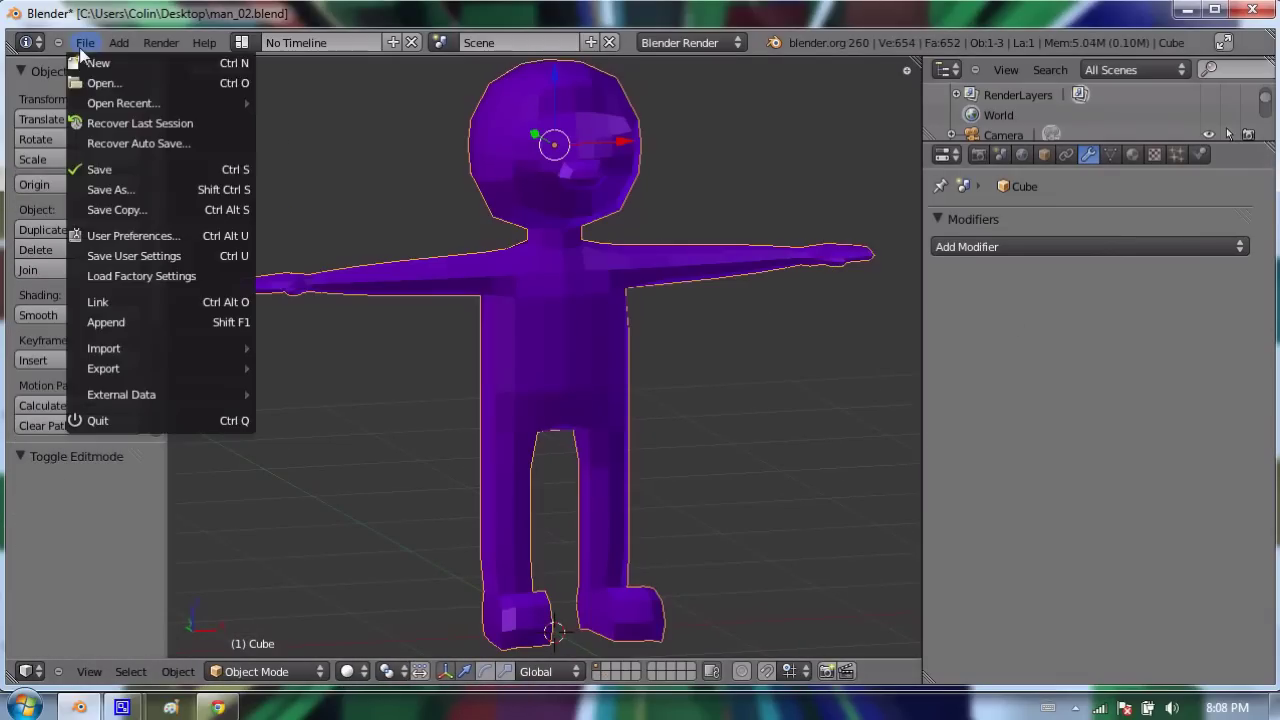
{"action": "left_click", "coordinate": [114, 186]}
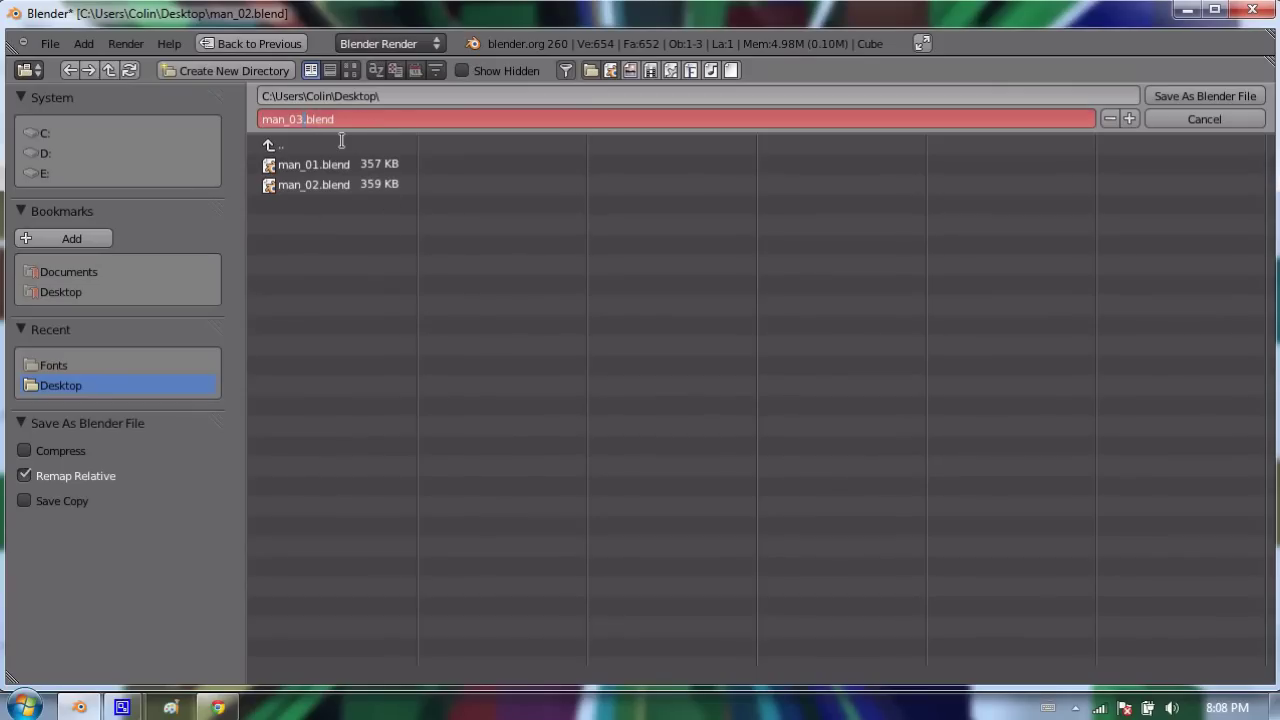
{"action": "left_click", "coordinate": [1174, 97]}
{"action": "scroll", "coordinate": [552, 280], "scroll_direction": "down", "scroll_amount": 3}
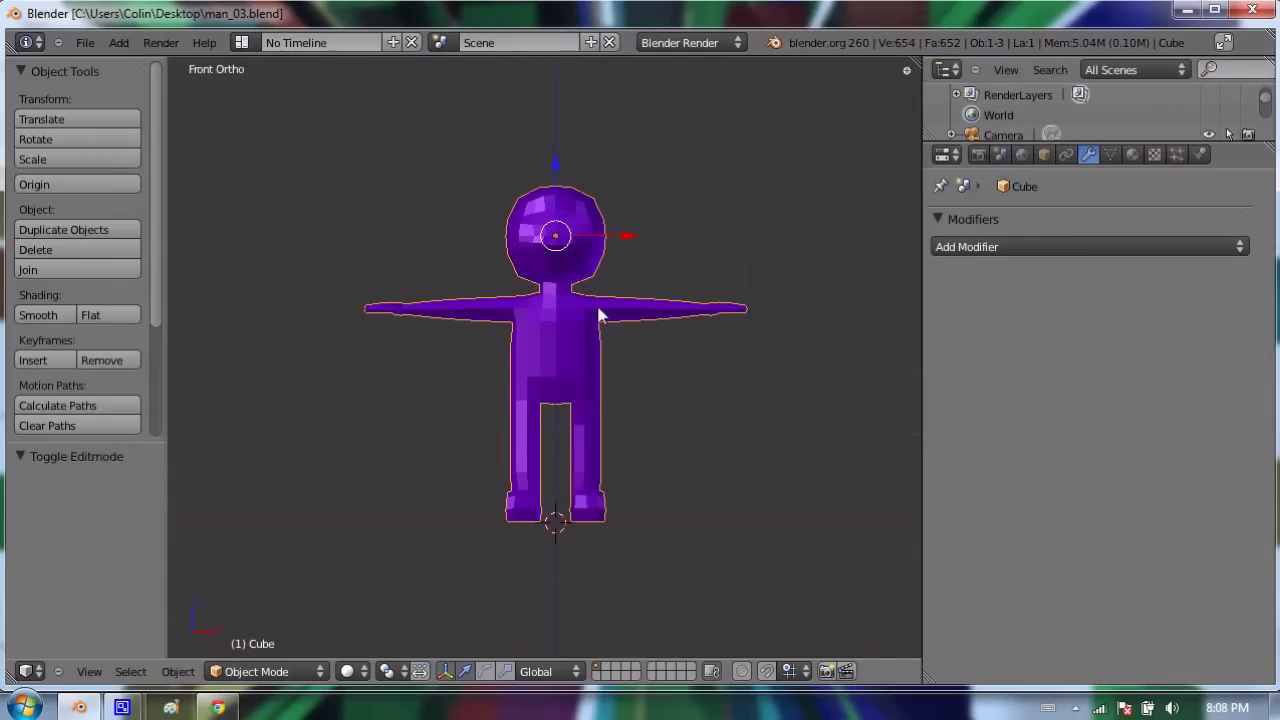
{"action": "middle_click_drag", "start_coordinate": [584, 326], "coordinate": [566, 194], "text": "shift"}
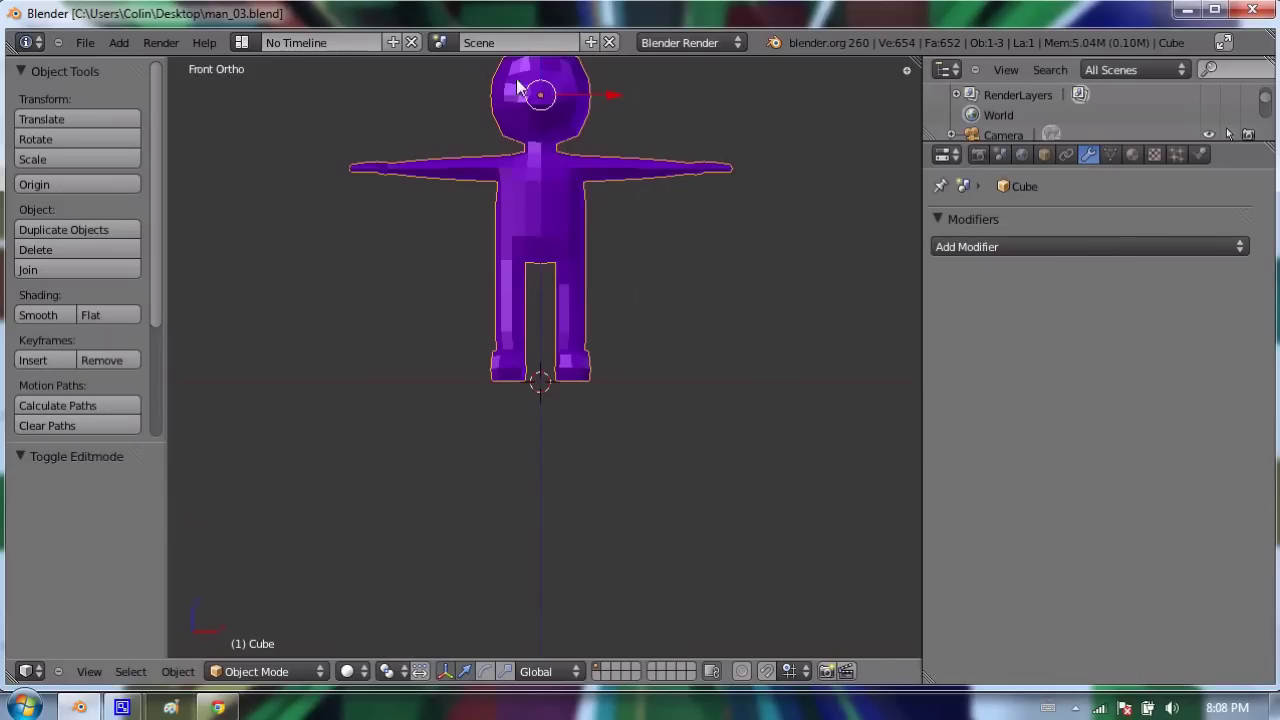
{"action": "middle_click_drag", "start_coordinate": [506, 147], "coordinate": [503, 191], "text": "shift"}
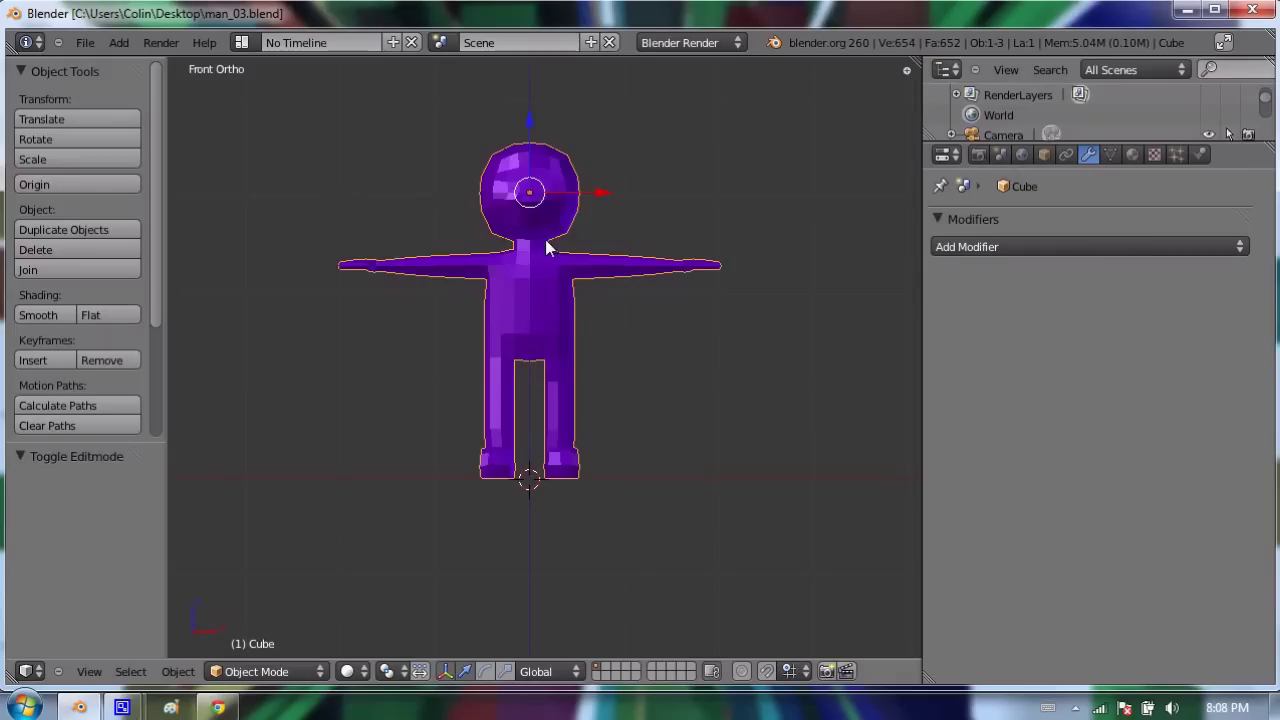
{"action": "scroll", "coordinate": [518, 460], "scroll_direction": "up", "scroll_amount": 2}
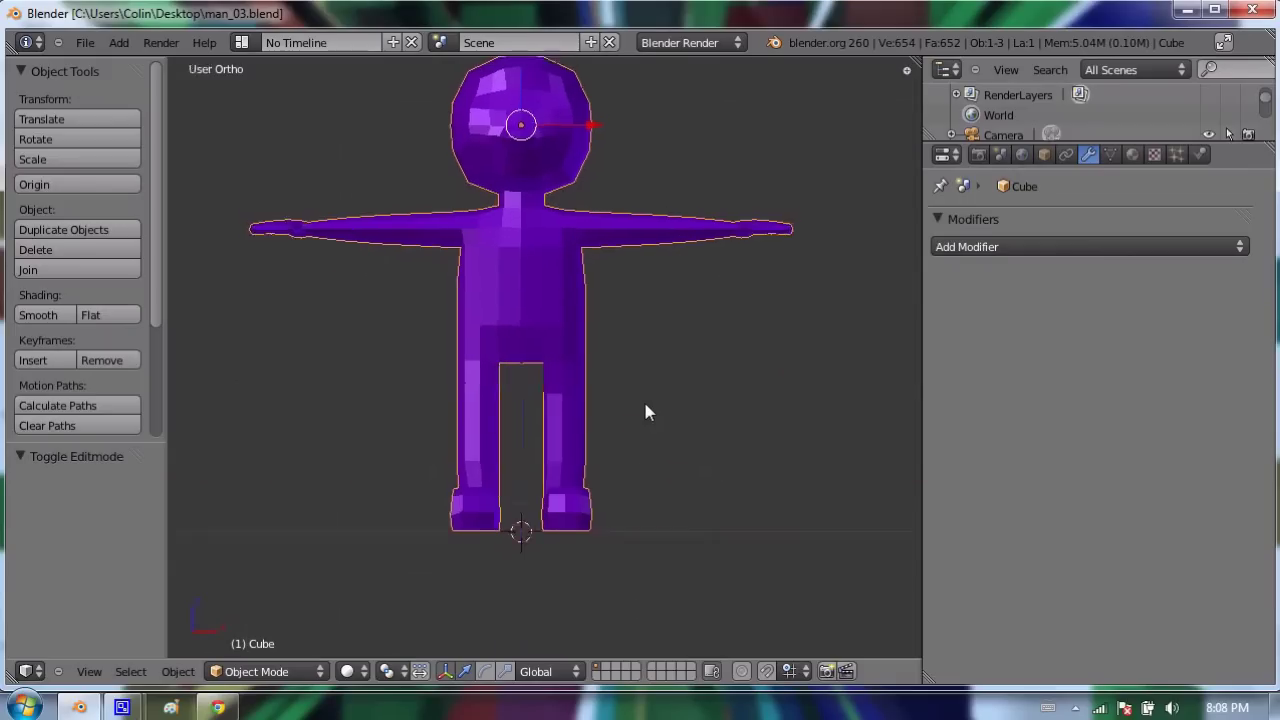
{"action": "key", "text": "Home"}
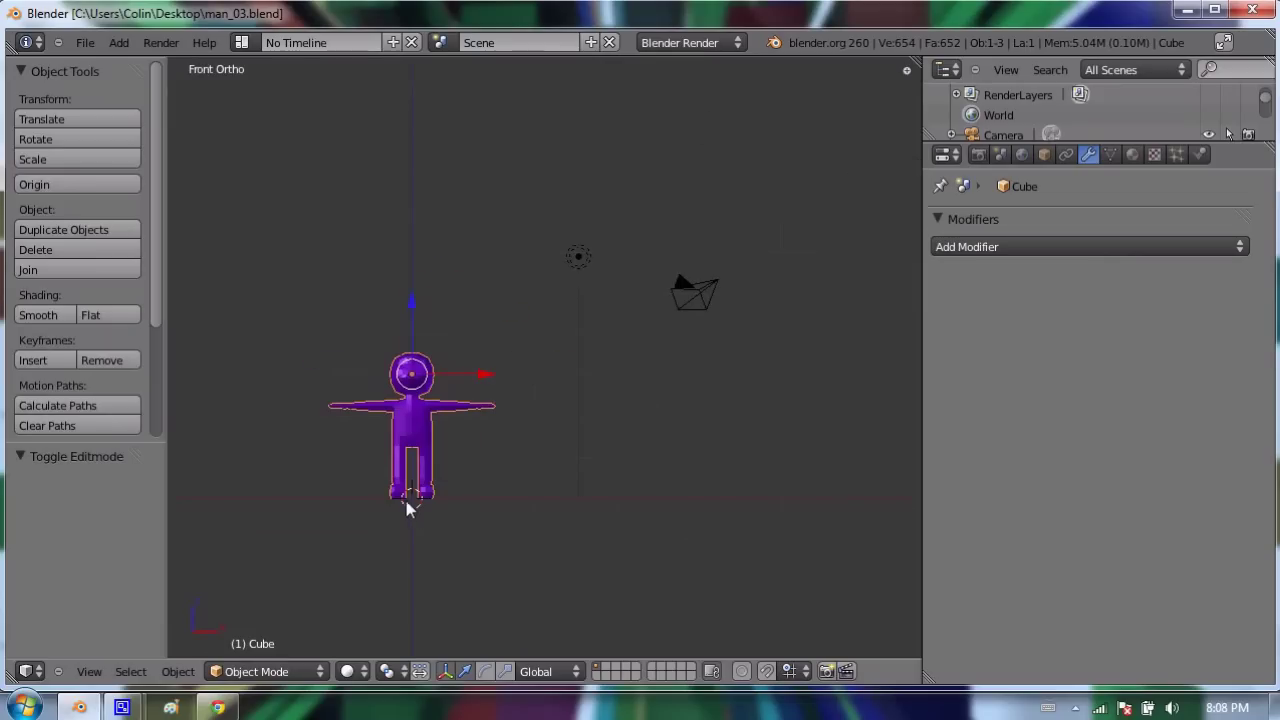
Turn on the mouse and keystroke display in the 3D view
{"action": "key", "text": "n"}
{"action": "left_click", "coordinate": [781, 527]}
{"action": "key", "text": "Tab"}
{"action": "scroll", "coordinate": [320, 495], "scroll_direction": "up", "scroll_amount": 2}
{"action": "key", "text": "Tab"}
{"action": "key", "text": "n"}
Add a single-bone armature at the 3D cursor between the character's feet
{"action": "scroll", "coordinate": [330, 445], "scroll_direction": "up", "scroll_amount": 5}
{"action": "middle_click_drag", "start_coordinate": [321, 451], "coordinate": [719, 259], "text": "shift"}
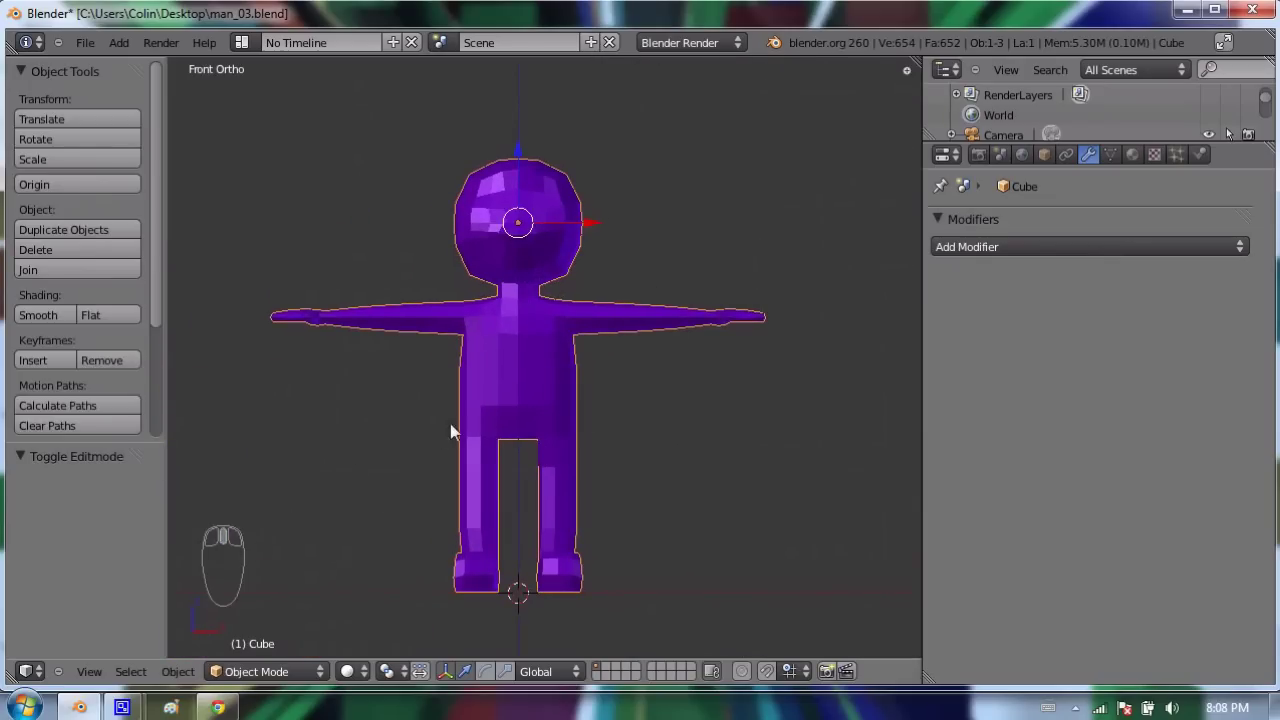
{"action": "scroll", "coordinate": [487, 430], "scroll_direction": "down", "scroll_amount": 1}
{"action": "scroll", "coordinate": [500, 437], "scroll_direction": "up", "scroll_amount": 1}
{"action": "scroll", "coordinate": [489, 450], "scroll_direction": "down", "scroll_amount": 2, "text": "shift"}
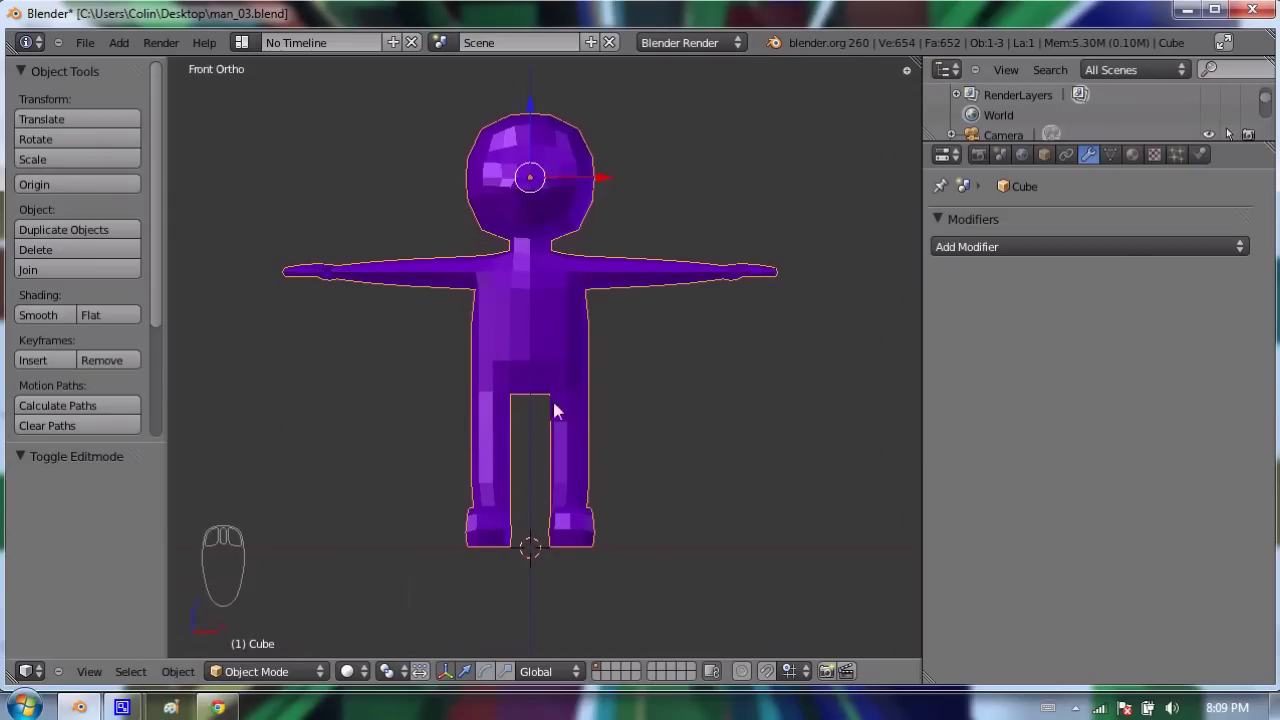
{"action": "key", "text": "shift+a"}
{"action": "mouse_move", "coordinate": [560, 278]}
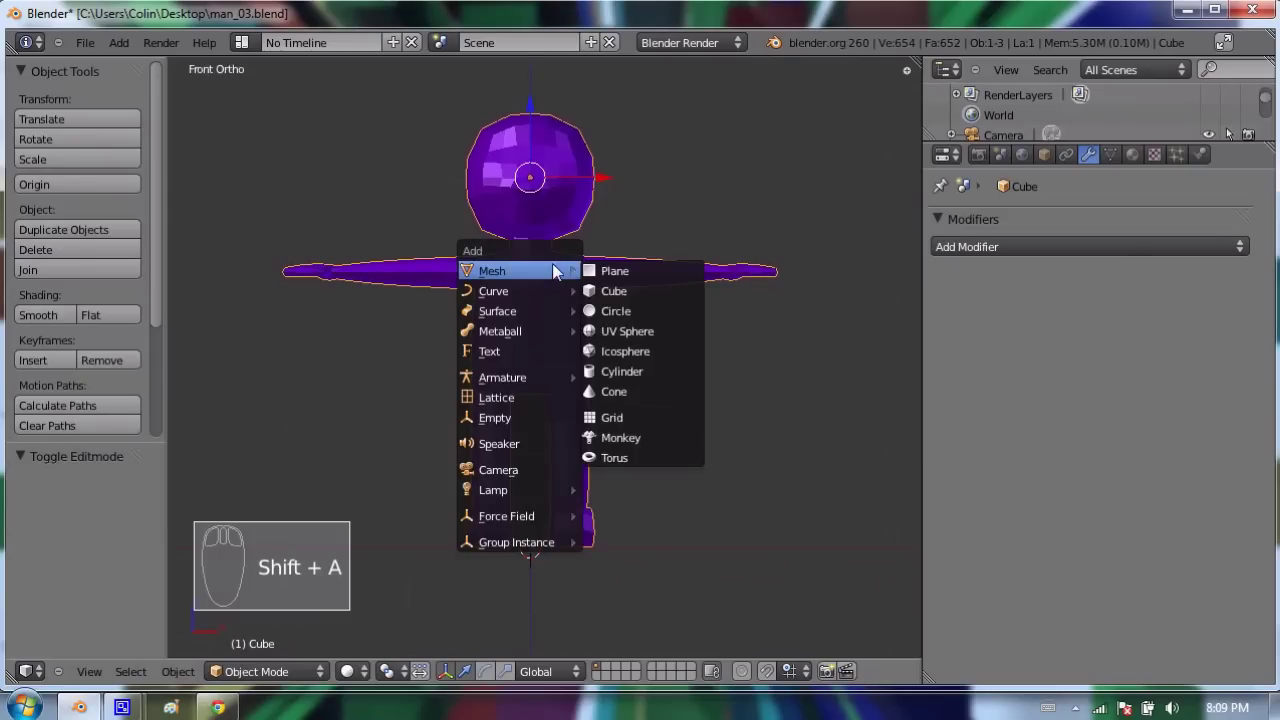
{"action": "mouse_move", "coordinate": [542, 378]}
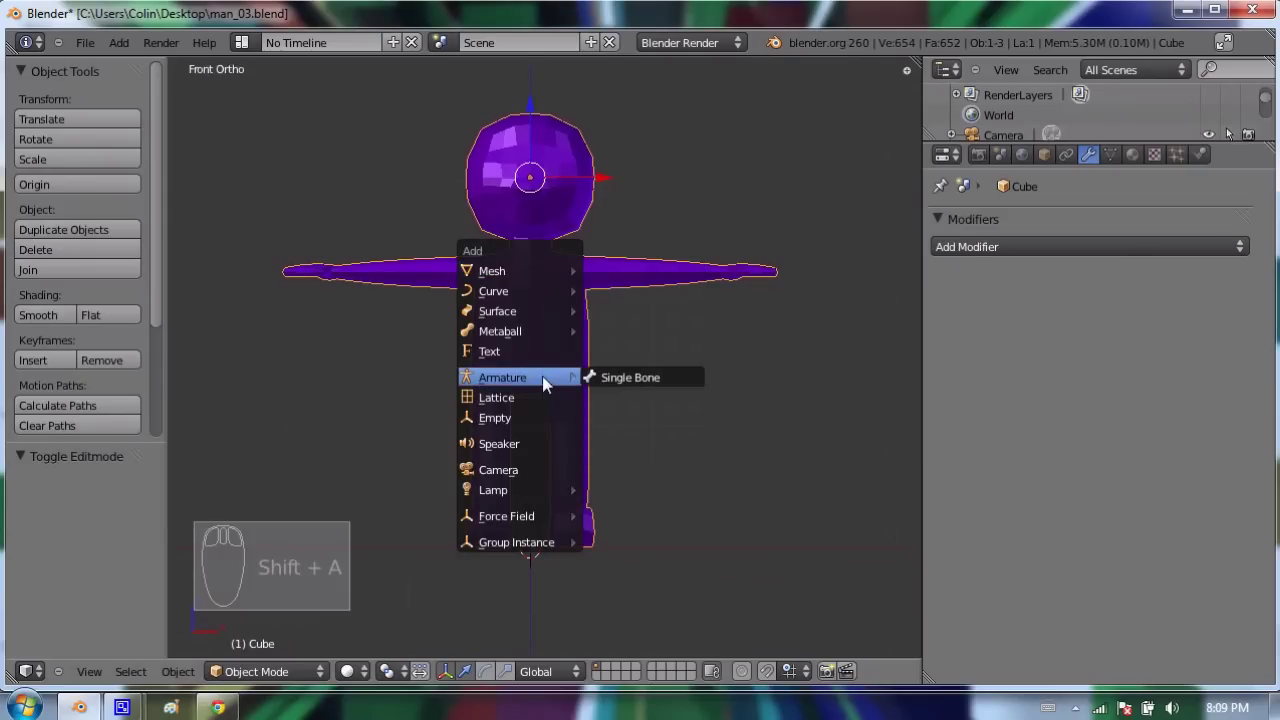
{"action": "left_click", "coordinate": [619, 386]}
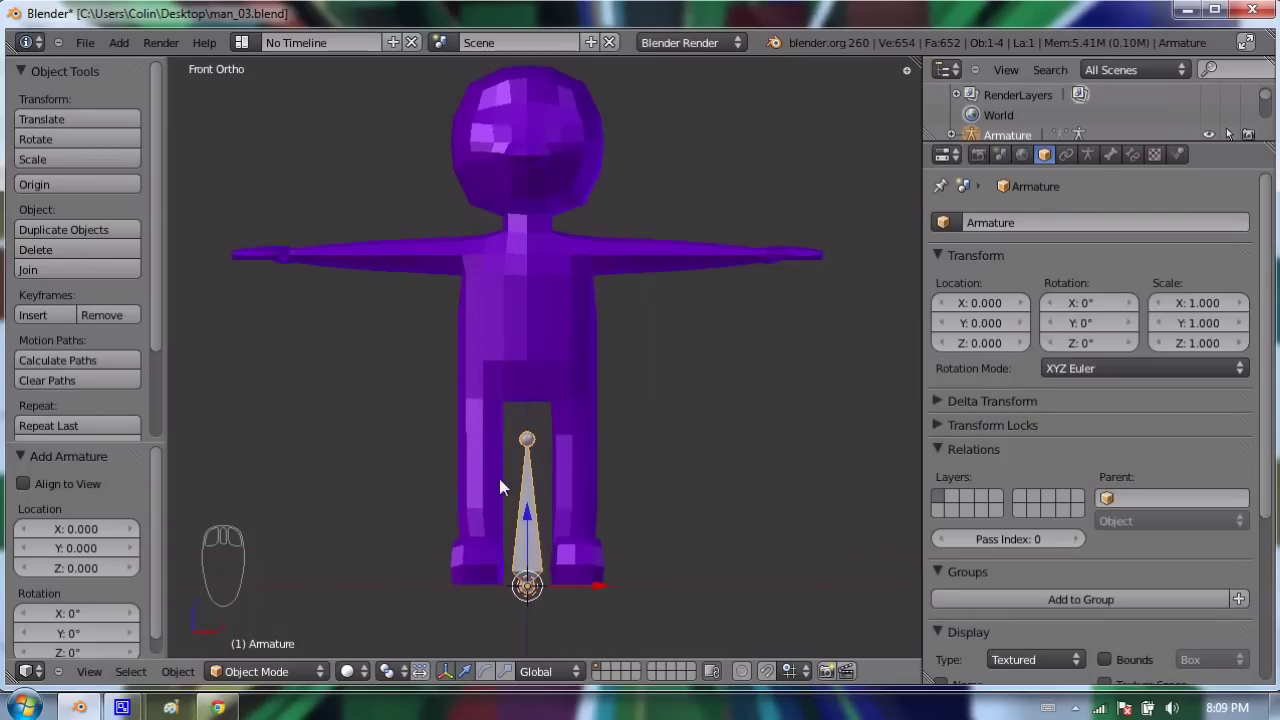
{"action": "scroll", "coordinate": [595, 345], "scroll_direction": "down", "scroll_amount": 2}
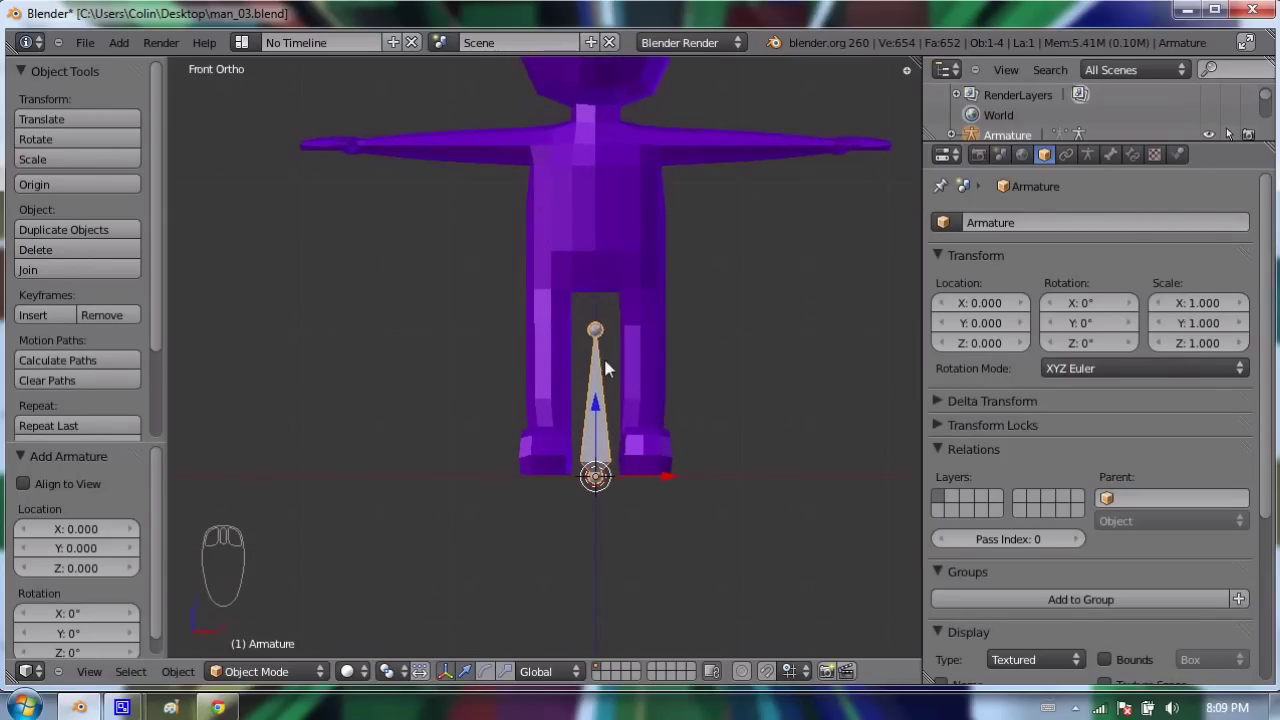
Enter Edit Mode on the armature and select the bone's body, tip and base in turn
{"action": "key", "text": "Tab"}
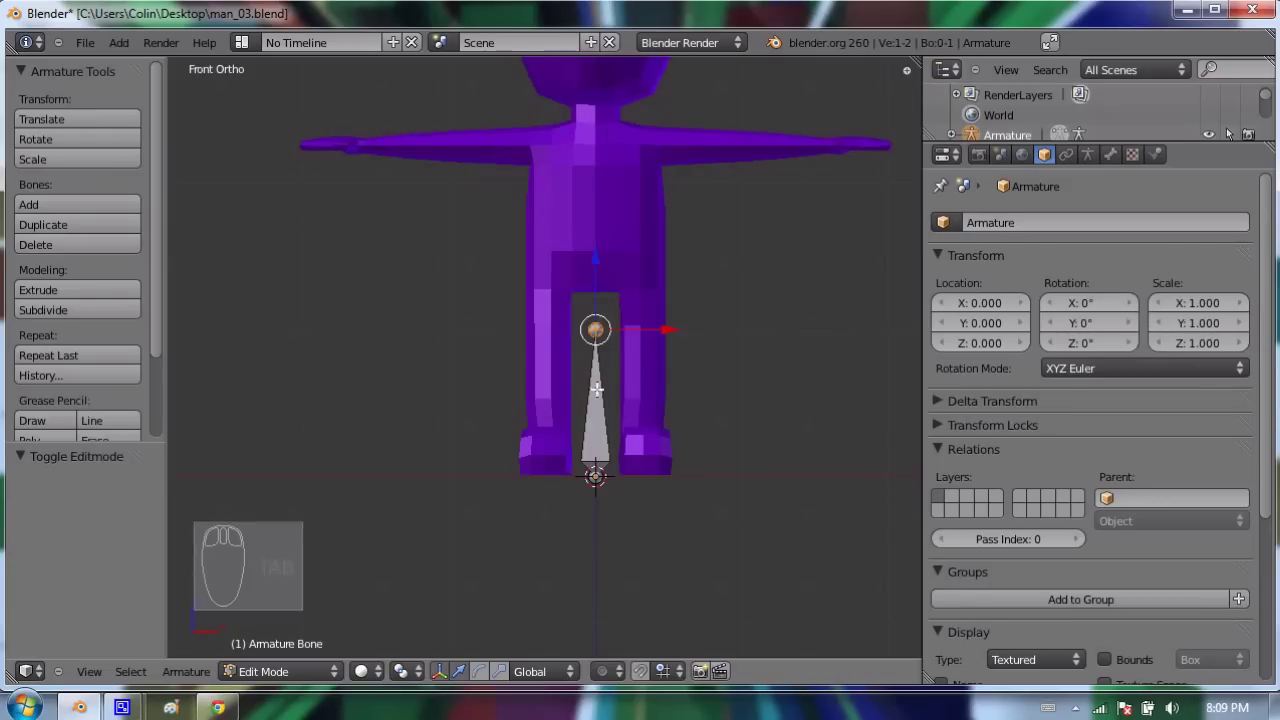
{"action": "right_click", "coordinate": [597, 397]}
{"action": "right_click", "coordinate": [595, 330]}
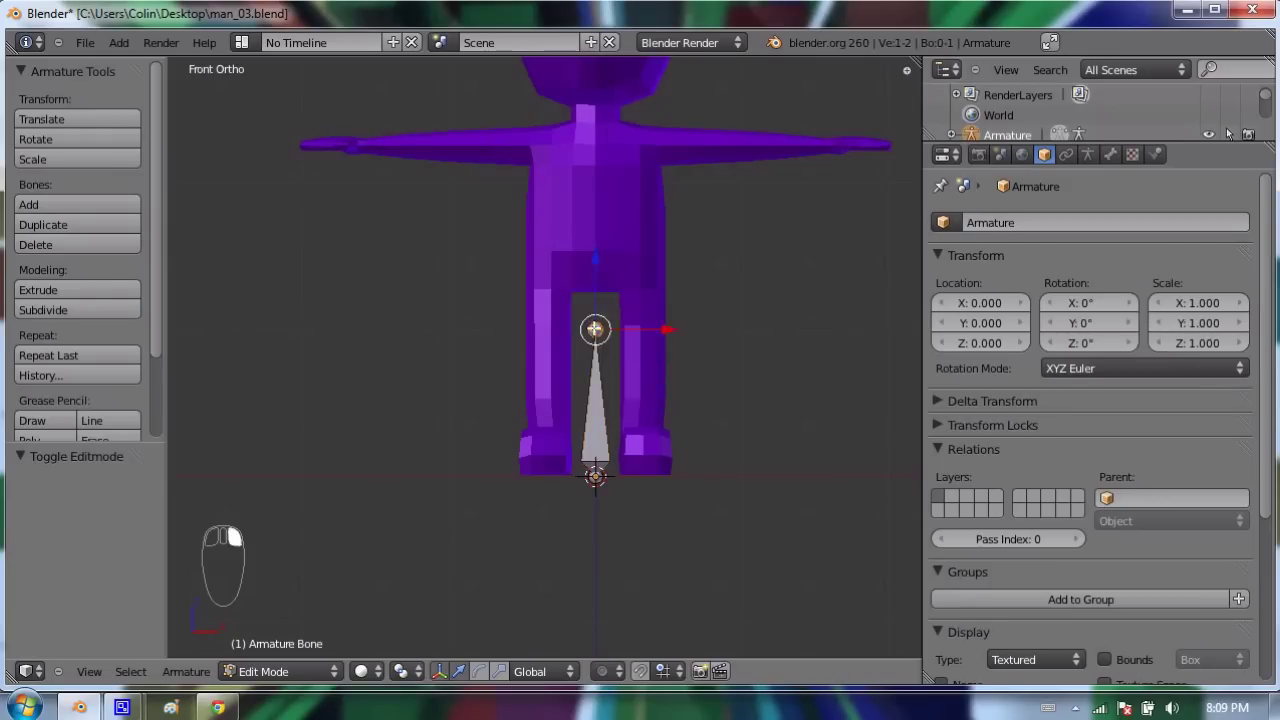
{"action": "right_click", "coordinate": [594, 475]}
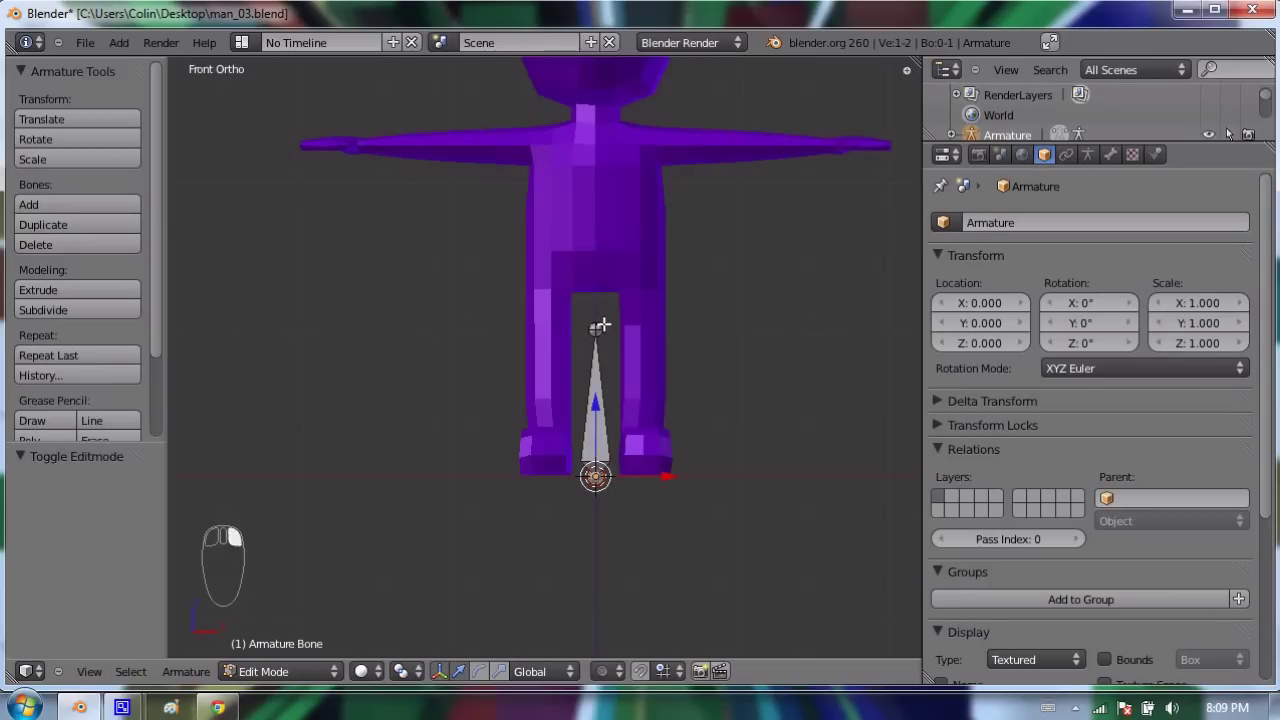
Switch to the browser, look through the Blender 2.6 tutorial playlist down to Tutorial 12, and return to Blender
{"action": "left_click", "coordinate": [217, 707]}
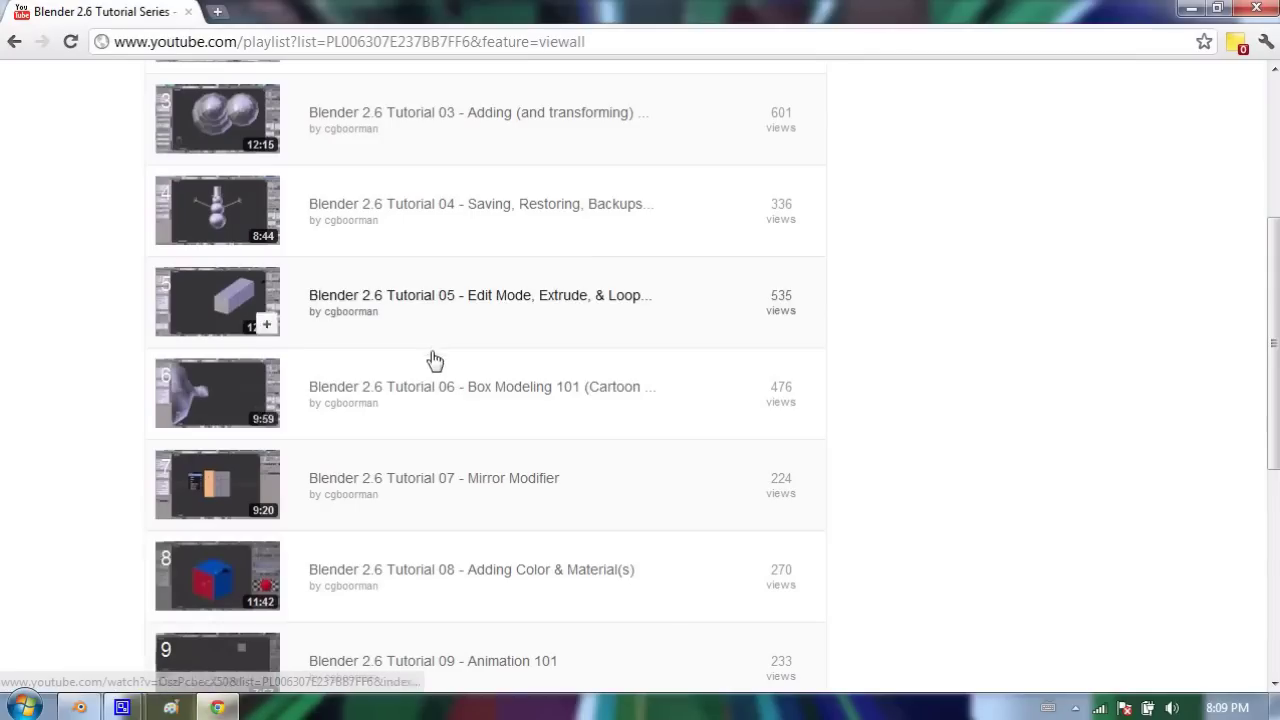
{"action": "scroll", "coordinate": [369, 380], "scroll_direction": "up", "scroll_amount": 1}
{"action": "scroll", "coordinate": [369, 378], "scroll_direction": "down", "scroll_amount": 3}
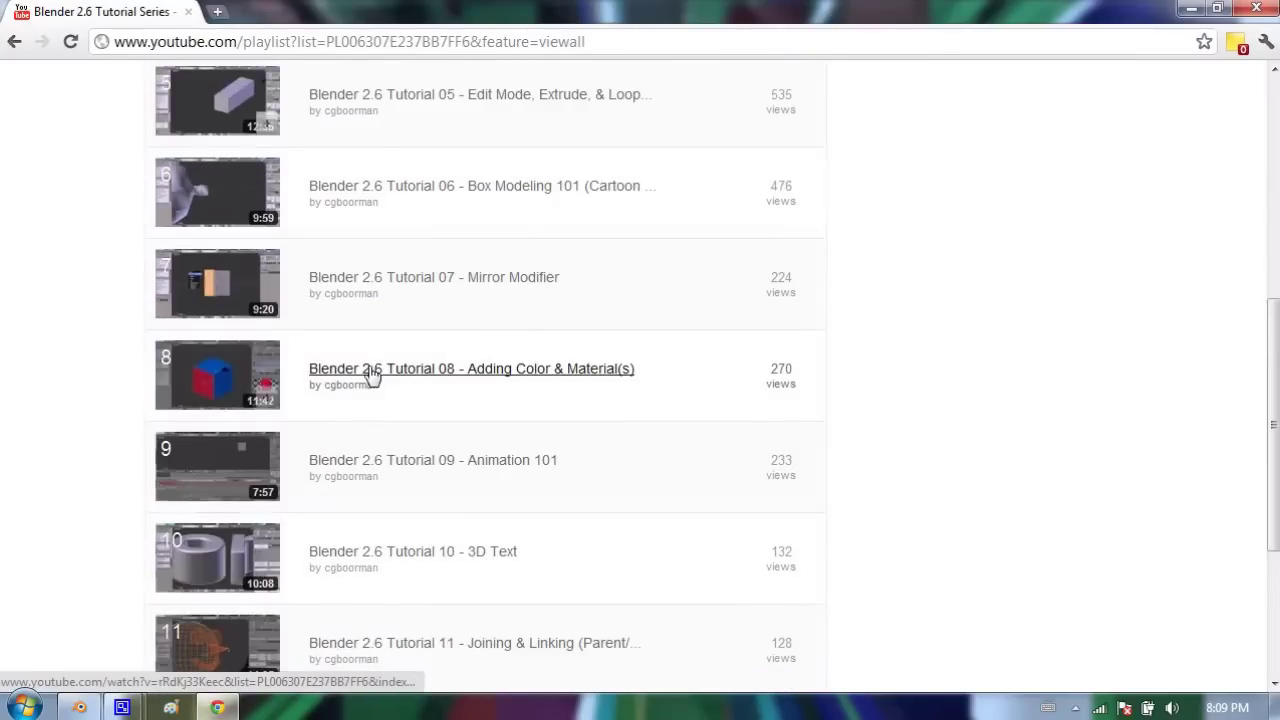
{"action": "scroll", "coordinate": [457, 489], "scroll_direction": "down", "scroll_amount": 3}
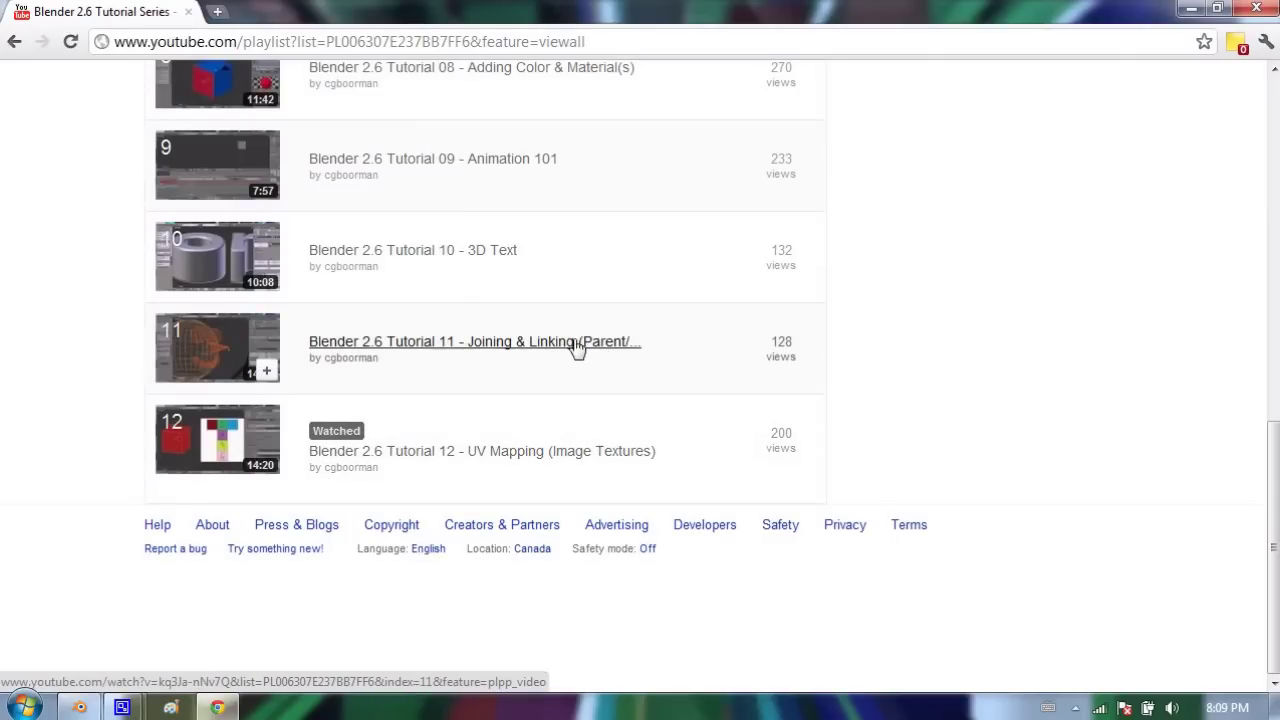
{"action": "left_click", "coordinate": [1190, 8]}
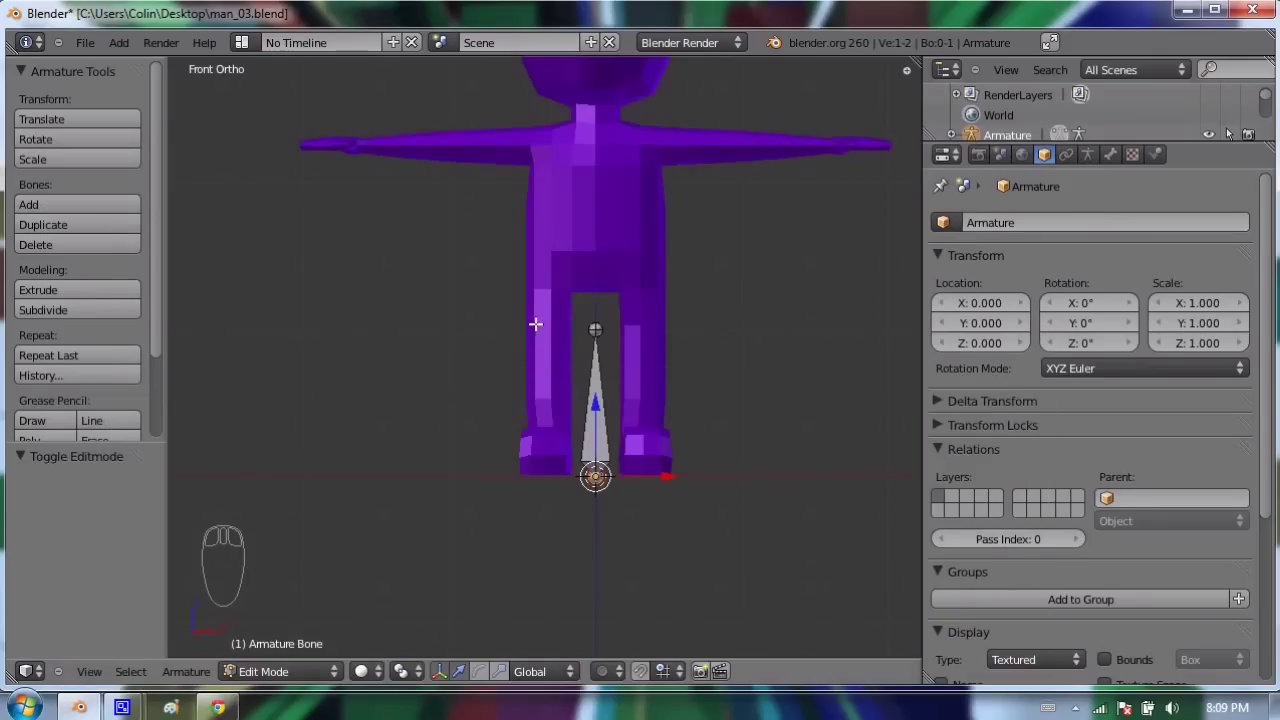
Return the armature to Object Mode and raise it along Z to about 1.33, with its base at the crotch
{"action": "scroll", "coordinate": [604, 231], "scroll_direction": "down", "scroll_amount": 2}
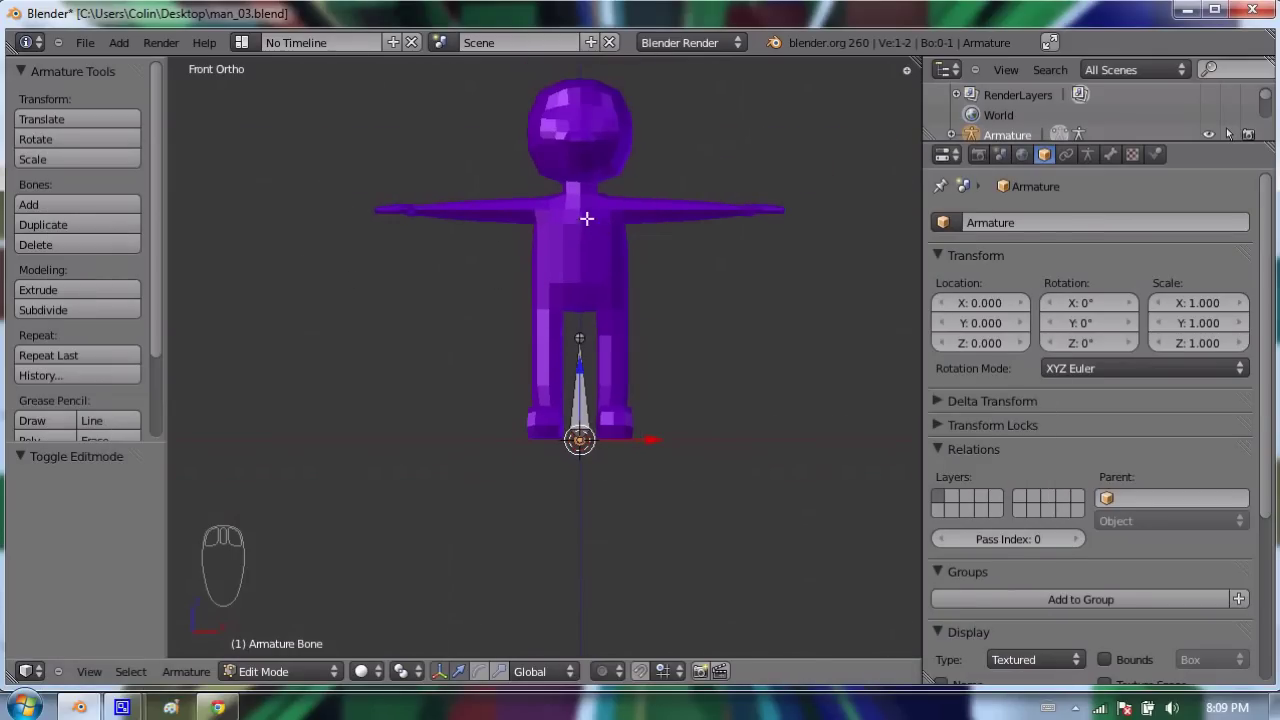
{"action": "middle_click_drag", "start_coordinate": [582, 228], "coordinate": [567, 288], "text": "shift"}
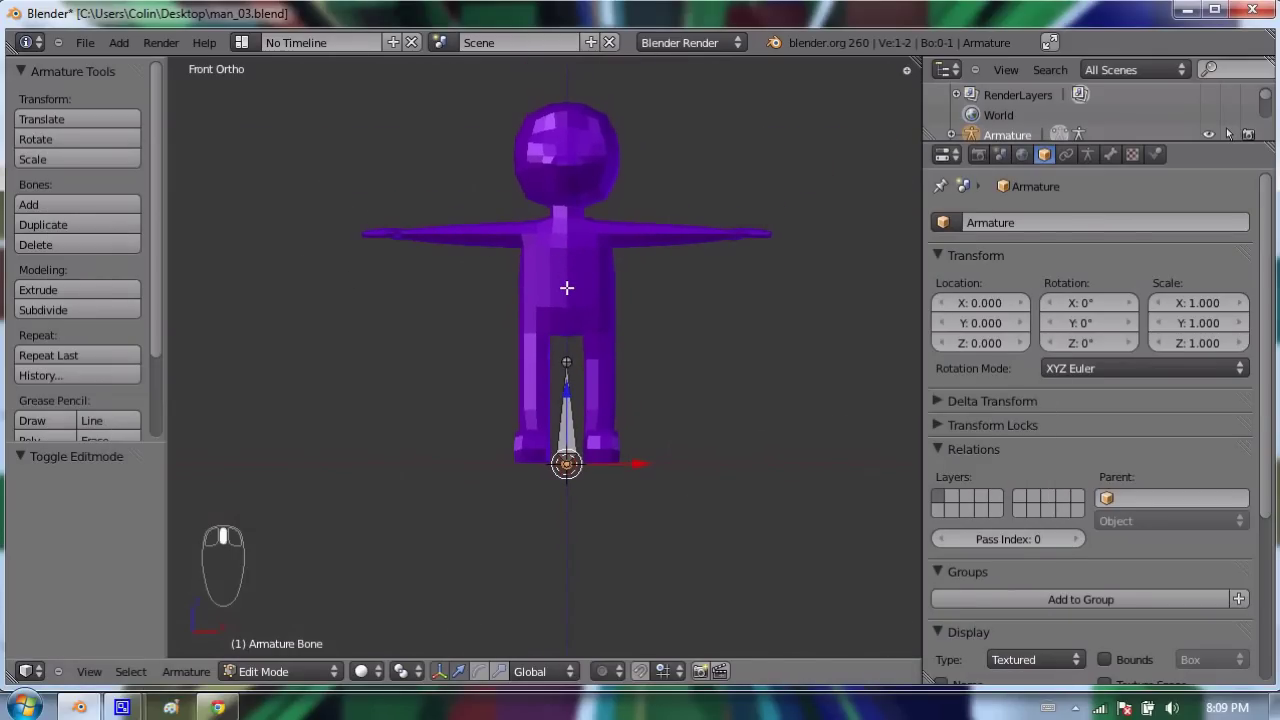
{"action": "scroll", "coordinate": [569, 287], "scroll_direction": "up", "scroll_amount": 2}
{"action": "scroll", "coordinate": [569, 287], "scroll_direction": "down", "scroll_amount": 2}
{"action": "right_click", "coordinate": [567, 403]}
{"action": "key", "text": "Tab"}
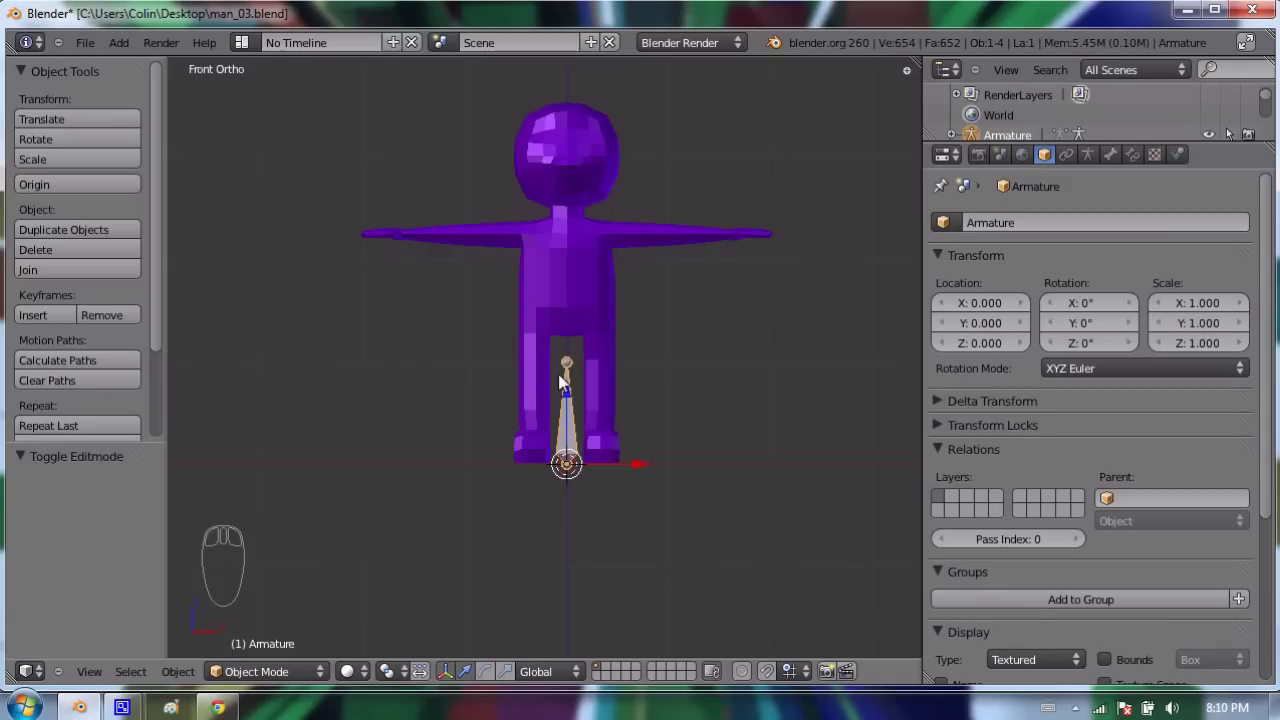
{"action": "mouse_move", "coordinate": [566, 390]}
{"action": "left_mouse_down"}
{"action": "mouse_move", "coordinate": [586, 271]}
{"action": "mouse_move", "coordinate": [582, 380]}
{"action": "left_mouse_up"}
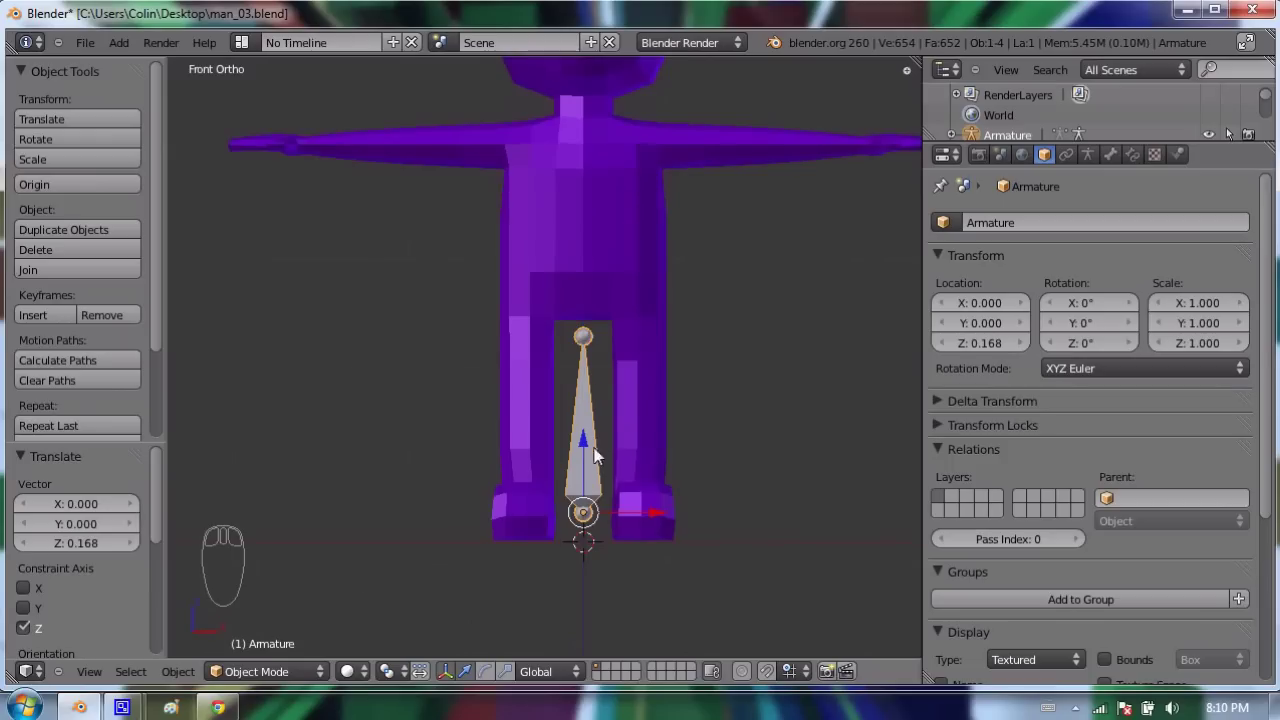
{"action": "key", "text": "g"}
{"action": "key", "text": "z"}
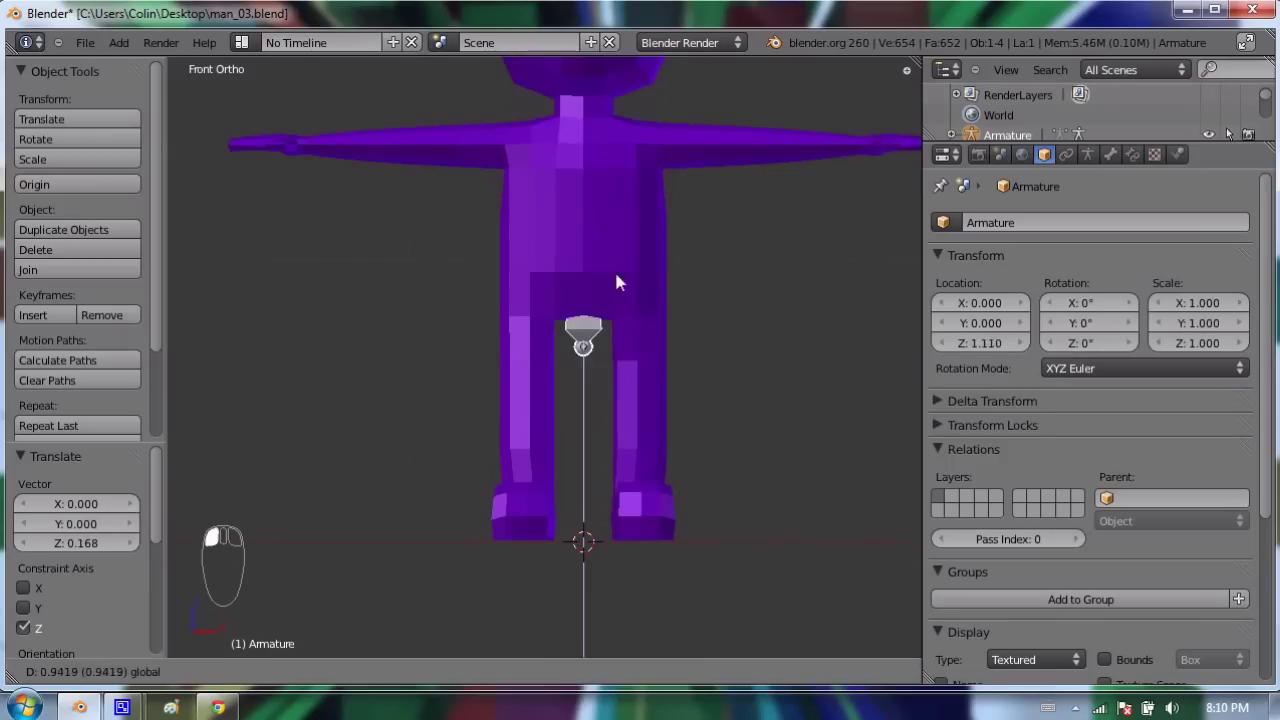
{"action": "left_click", "coordinate": [624, 236]}
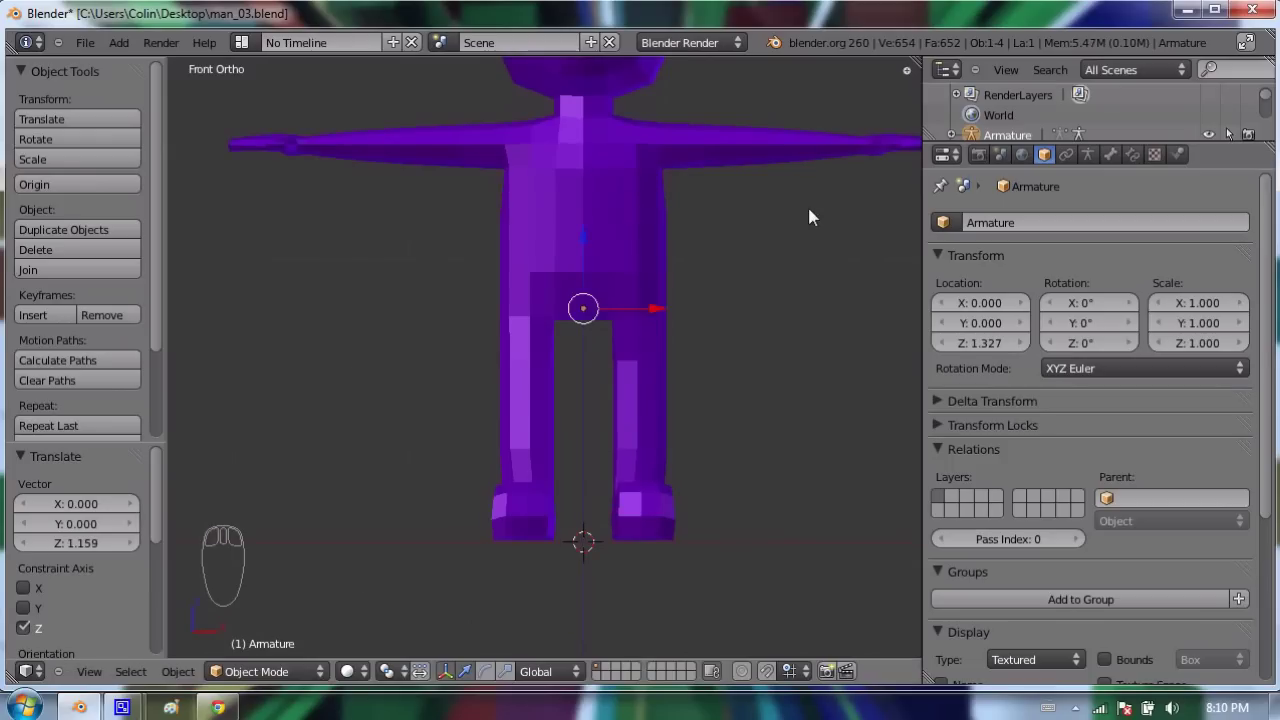
Enable X-Ray display for the armature and check the bone inside the body in wireframe, ending in solid front view
{"action": "left_click", "coordinate": [1089, 154]}
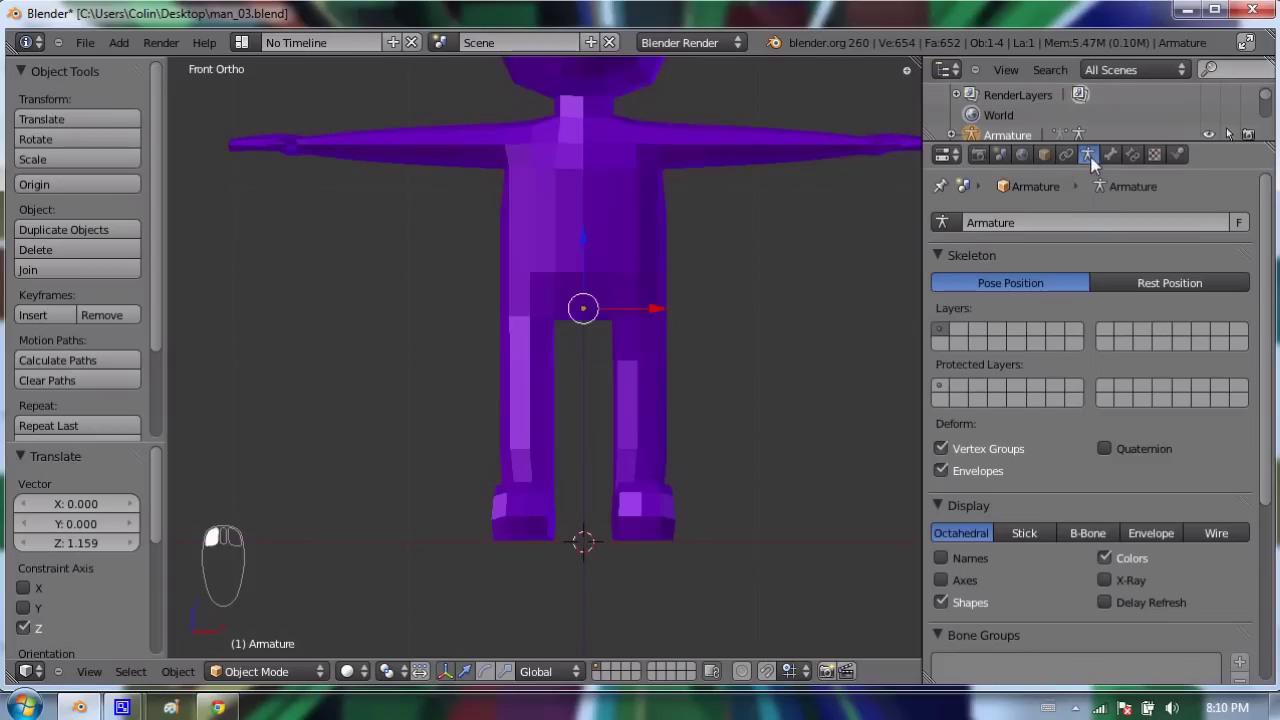
{"action": "left_click", "coordinate": [1108, 584]}
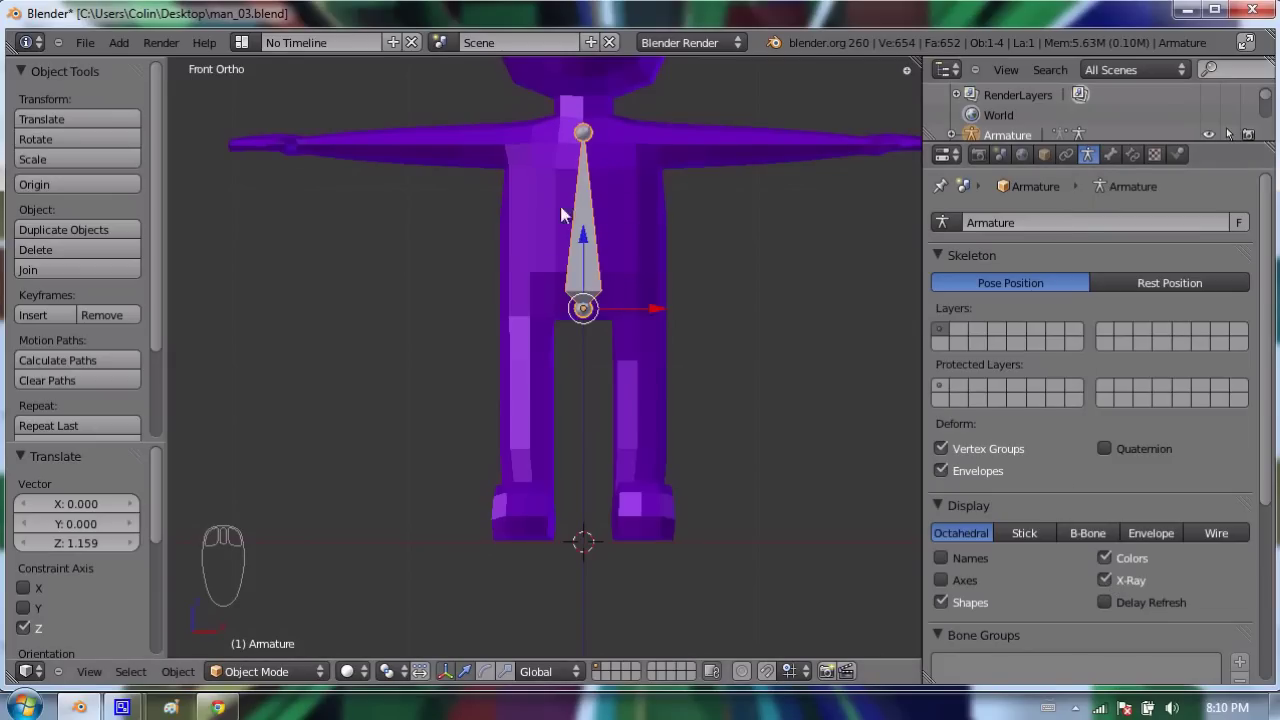
{"action": "middle_click_drag", "start_coordinate": [597, 220], "coordinate": [776, 222]}
{"action": "key", "text": "z"}
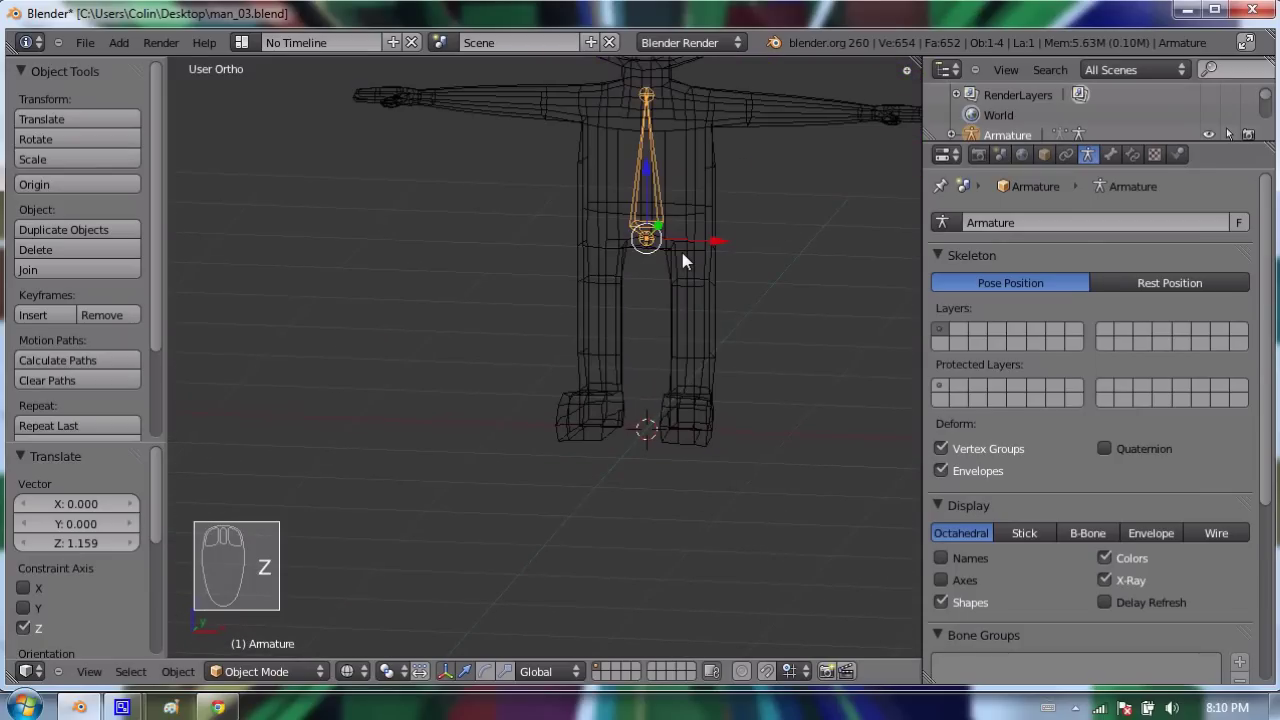
{"action": "key", "text": "z"}
{"action": "key", "text": "KP_1"}
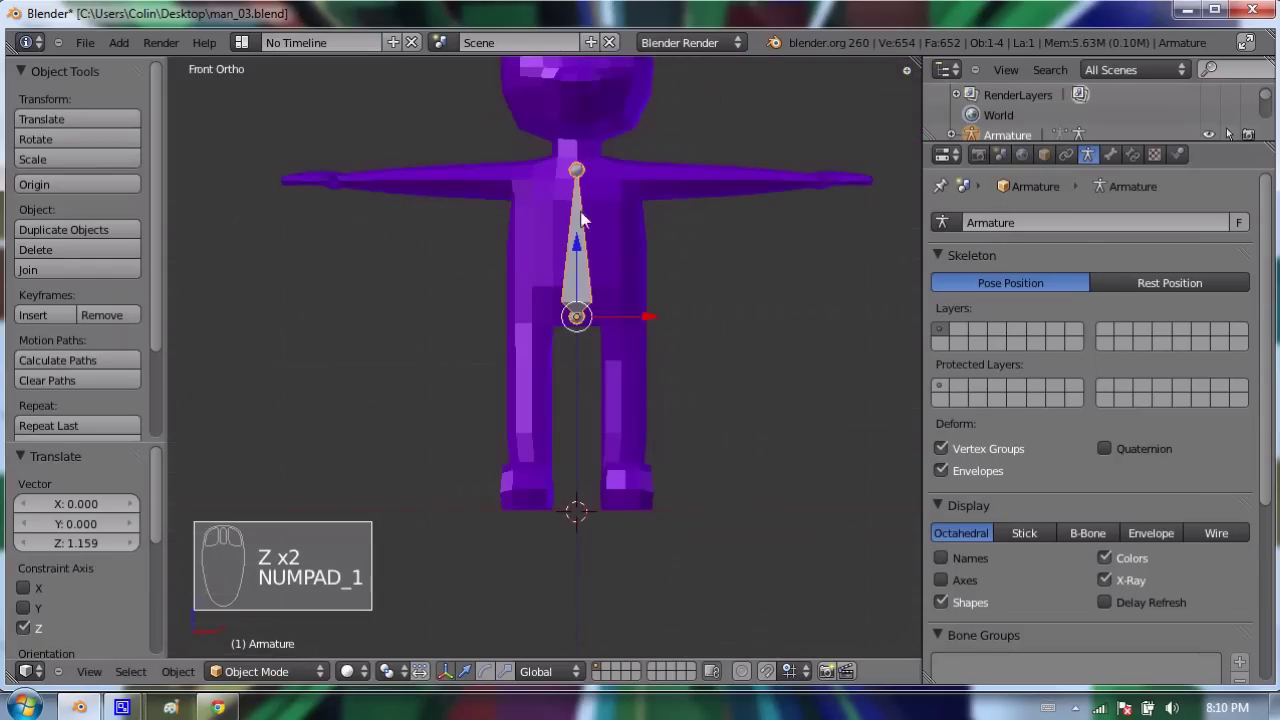
Lower the armature about 0.056 along Z so the bone's base meets the crotch
{"action": "scroll", "coordinate": [678, 239], "scroll_direction": "up", "scroll_amount": 4}
{"action": "key", "text": "g"}
{"action": "key", "text": "z"}
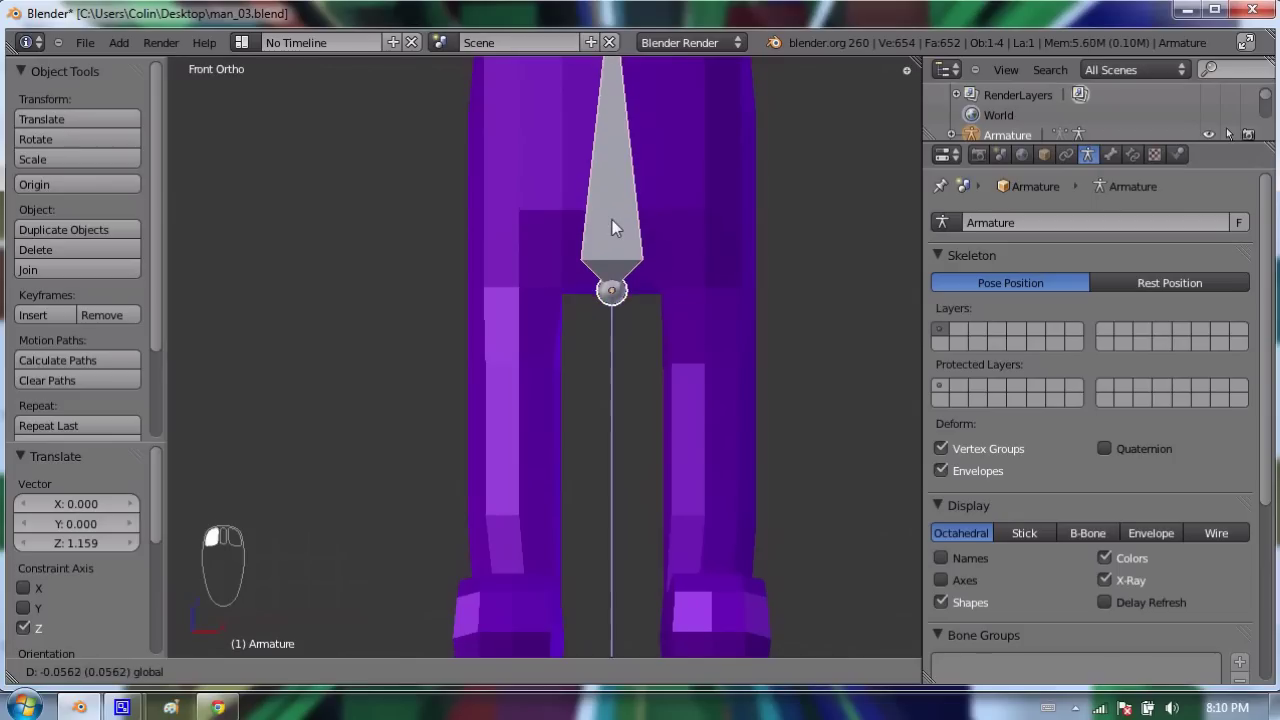
{"action": "left_click", "coordinate": [598, 355]}
In Edit Mode, raise the bone's tip about 0.115 along Z to the base of the neck
{"action": "scroll", "coordinate": [598, 355], "scroll_direction": "down", "scroll_amount": 4}
{"action": "scroll", "coordinate": [596, 320], "scroll_direction": "up", "scroll_amount": 2}
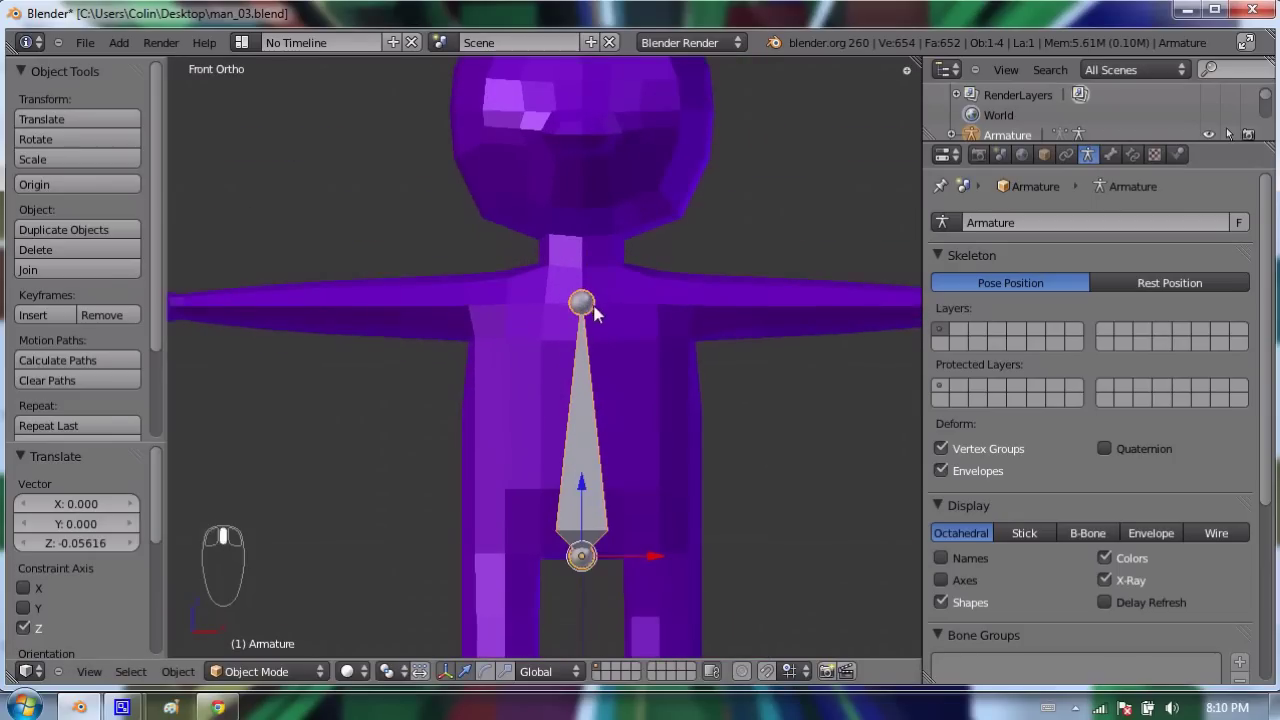
{"action": "key", "text": "Tab"}
{"action": "right_click", "coordinate": [582, 303]}
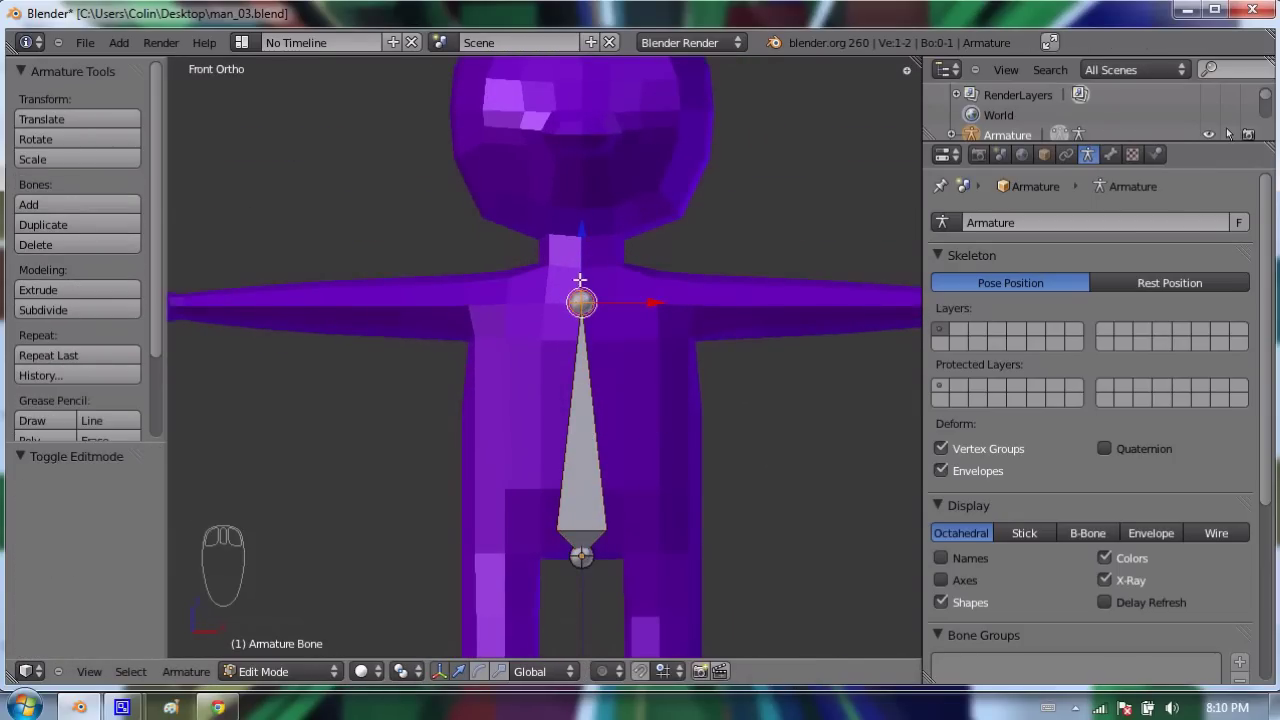
{"action": "left_click_drag", "start_coordinate": [585, 232], "coordinate": [598, 205]}
Subdivide the torso bone with 2 cuts to form a three-bone spine
{"action": "right_click", "coordinate": [585, 387]}
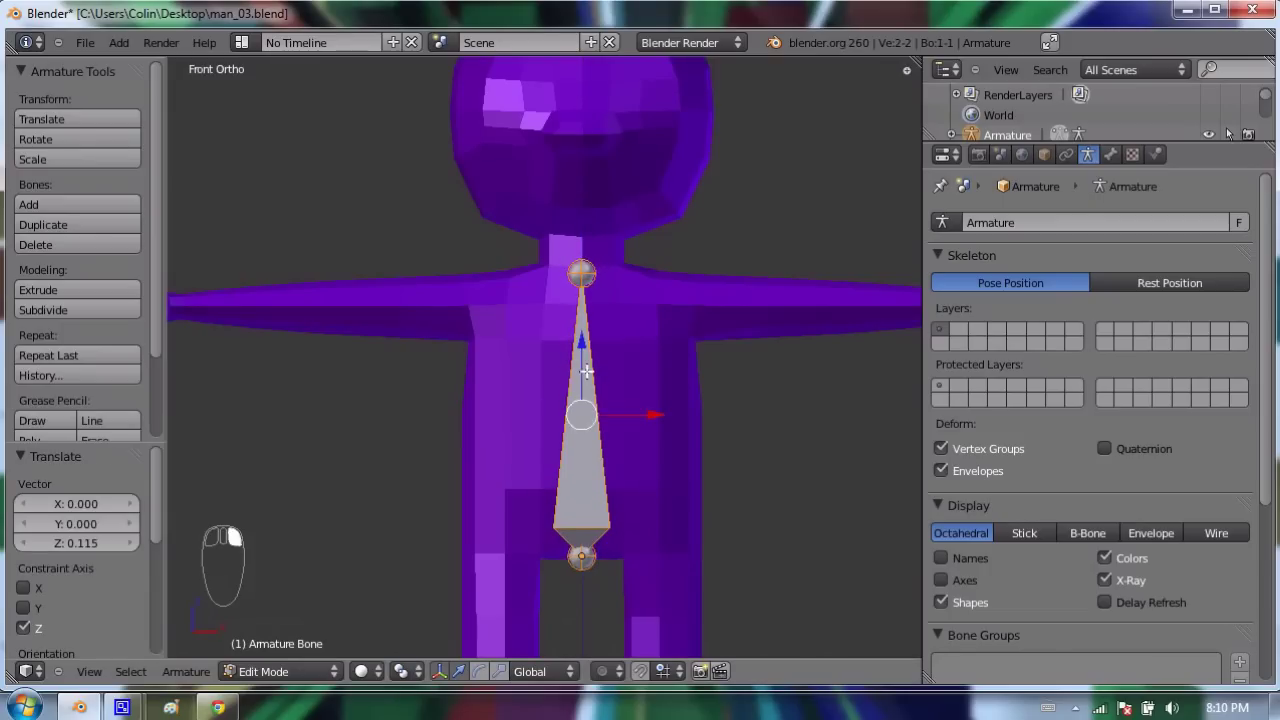
{"action": "key", "text": "w"}
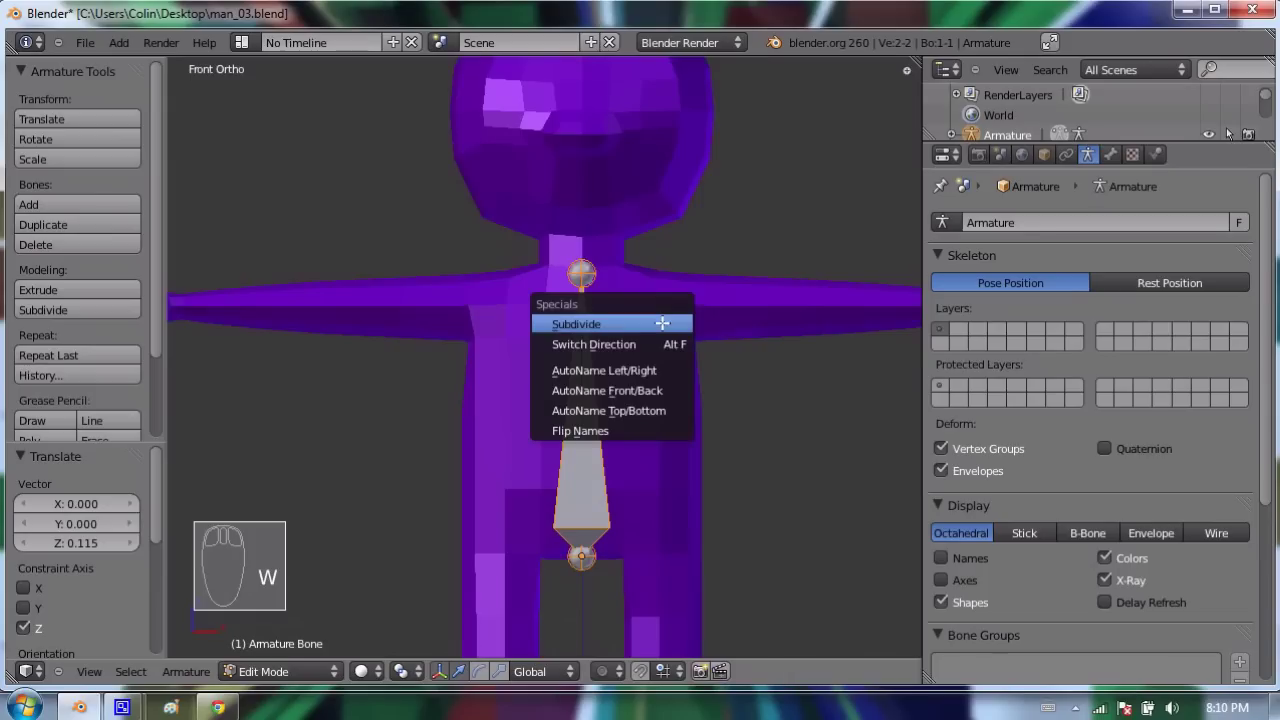
{"action": "left_click", "coordinate": [658, 325]}
{"action": "left_click", "coordinate": [131, 504]}
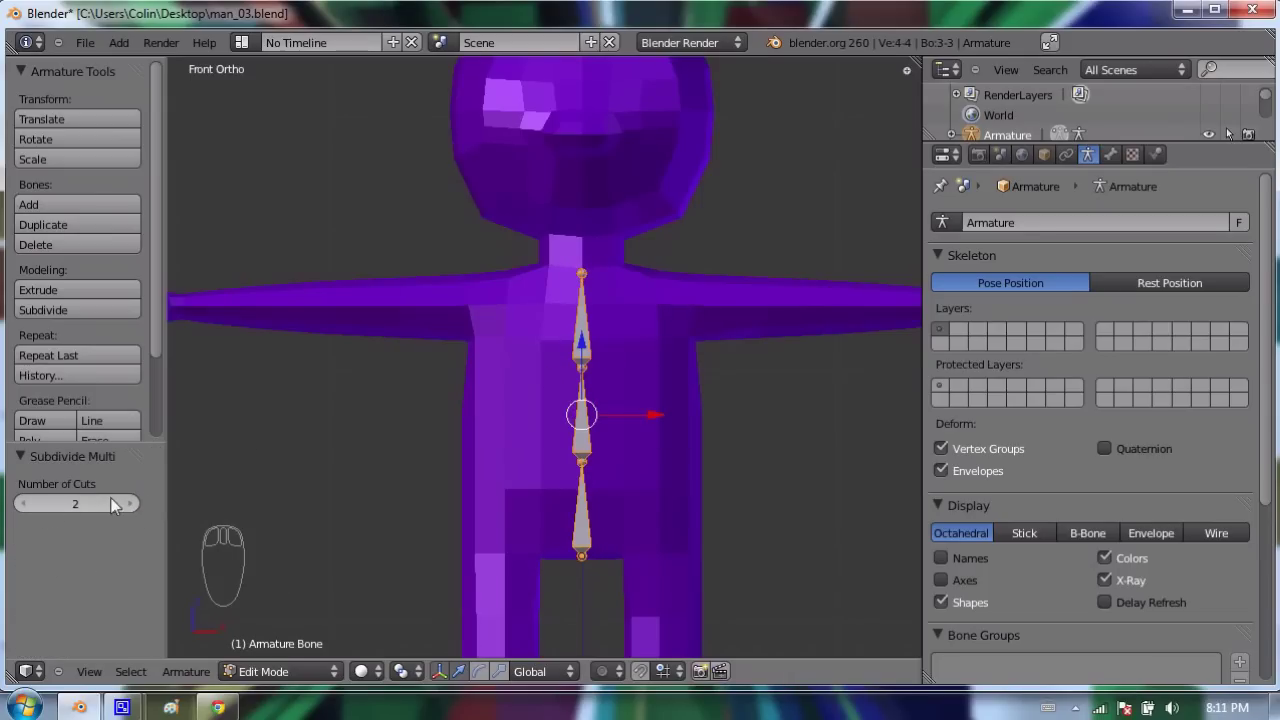
Lower the two inner spine joints along Z, moving the lower one down about 0.079
{"action": "right_click", "coordinate": [582, 366]}
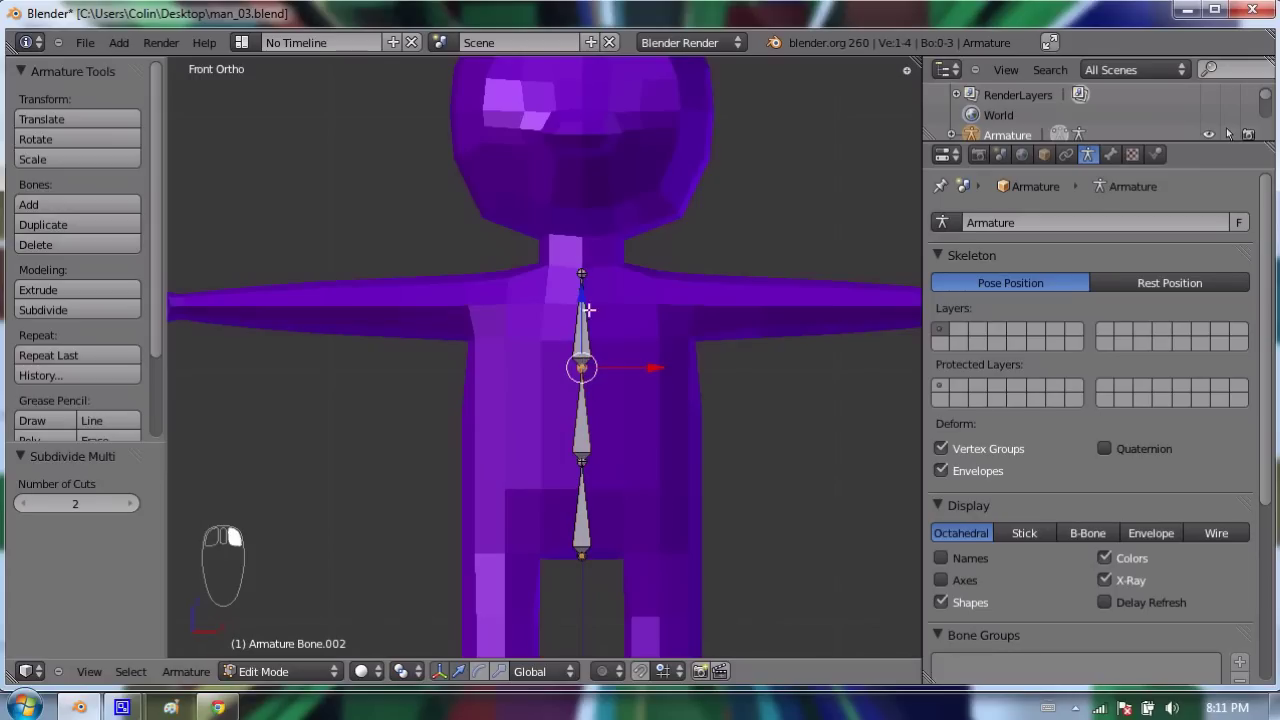
{"action": "left_click_drag", "start_coordinate": [582, 291], "coordinate": [582, 328]}
{"action": "right_click", "coordinate": [582, 466]}
{"action": "key", "text": "g"}
{"action": "key", "text": "z"}
{"action": "left_click", "coordinate": [582, 415]}
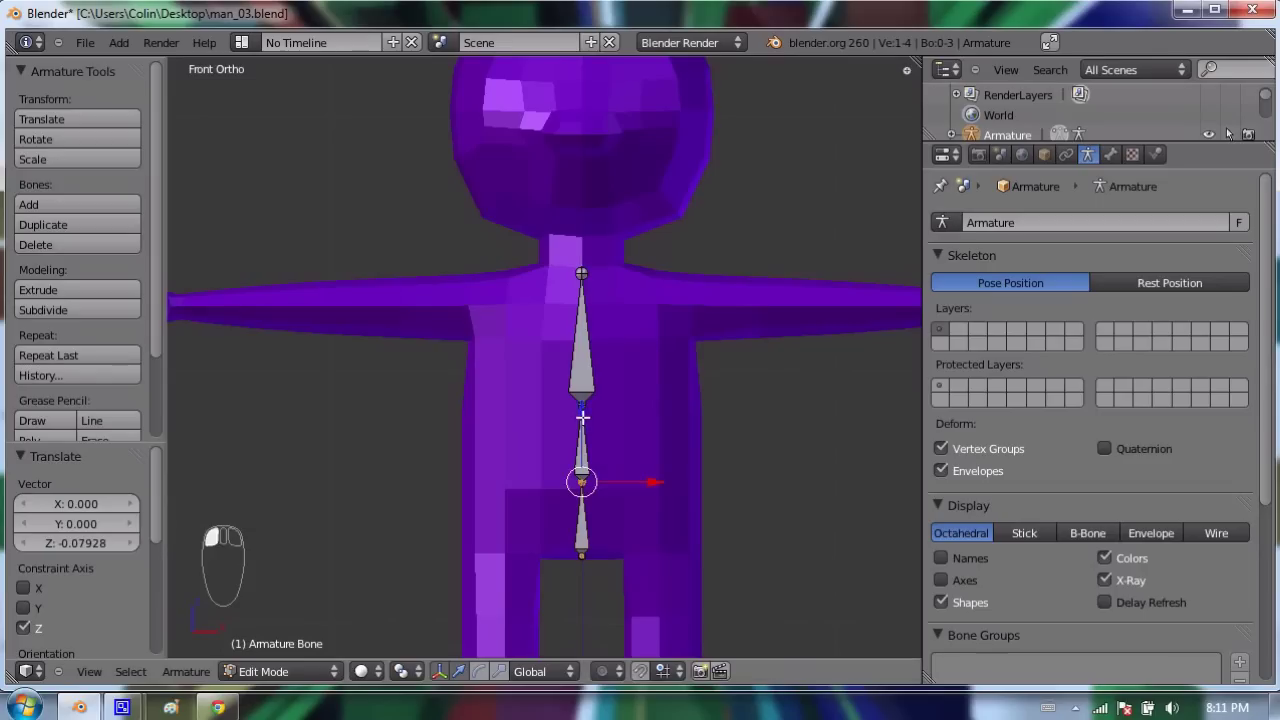
Extrude a neck bone about 0.139 straight up along Z from the top spine joint
{"action": "middle_click_drag", "start_coordinate": [582, 274], "coordinate": [525, 293], "text": "shift"}
{"action": "right_click", "coordinate": [527, 298]}
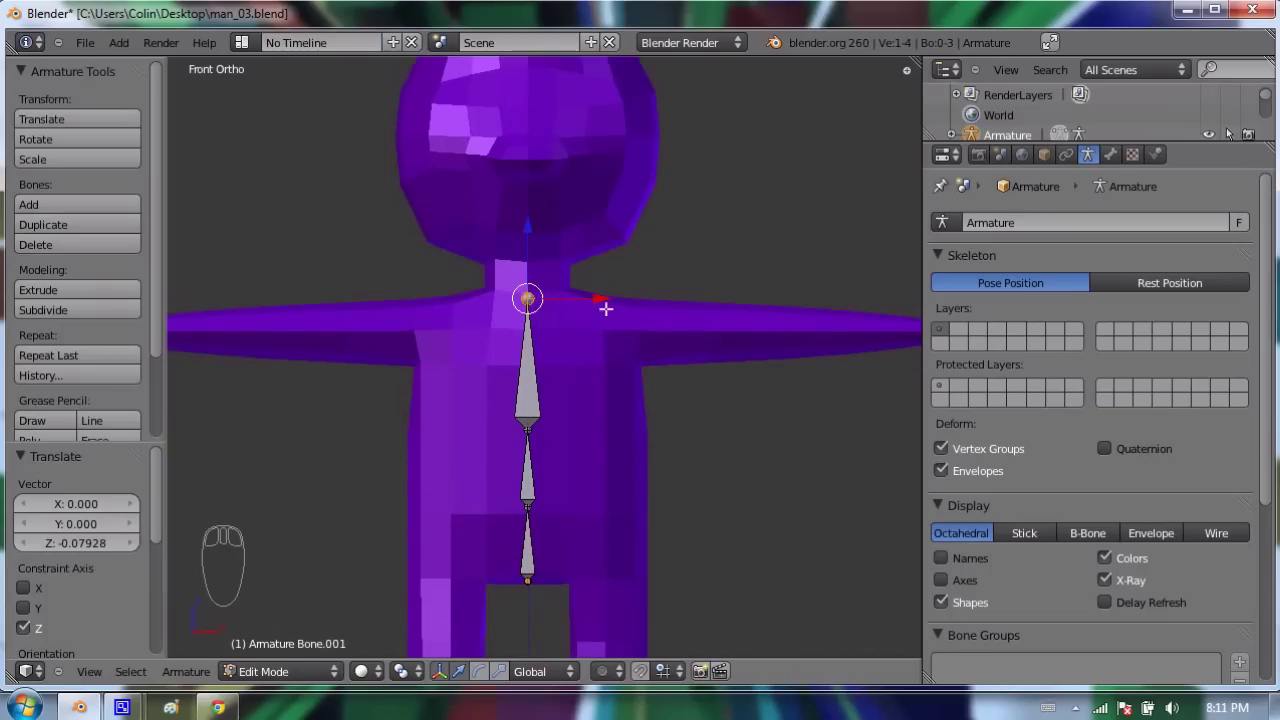
{"action": "key", "text": "e"}
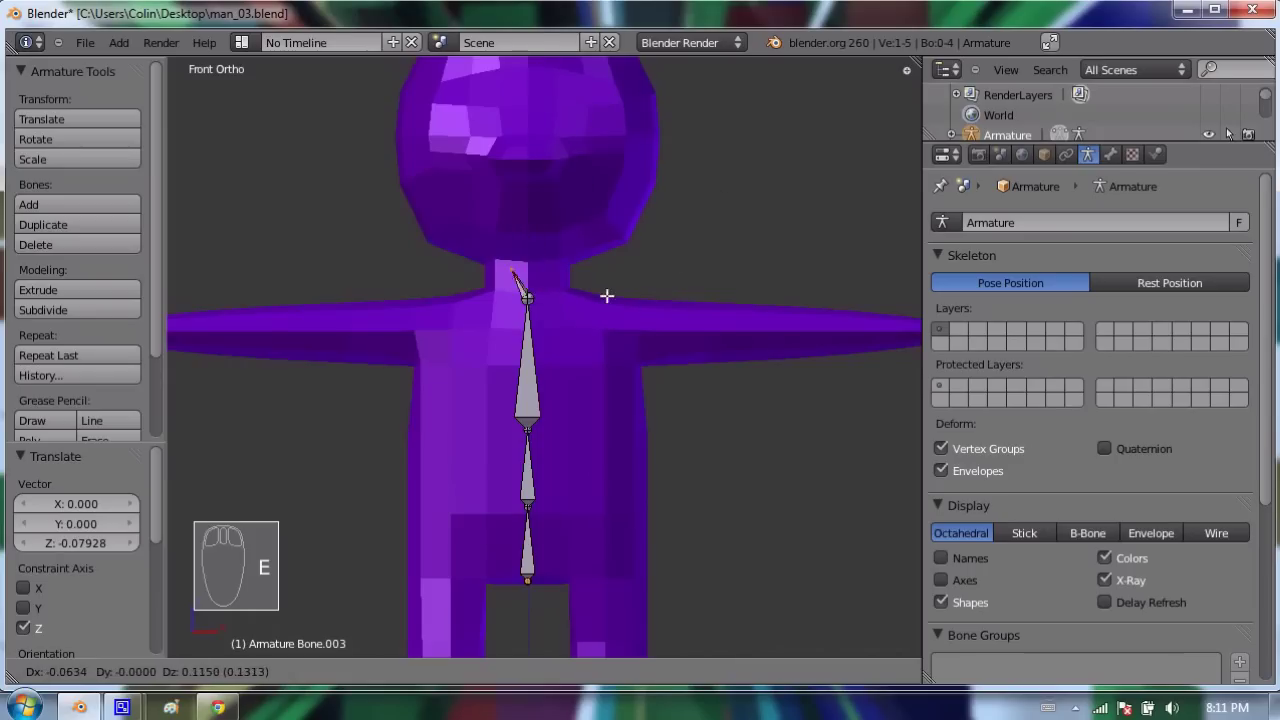
{"action": "key", "text": "z"}
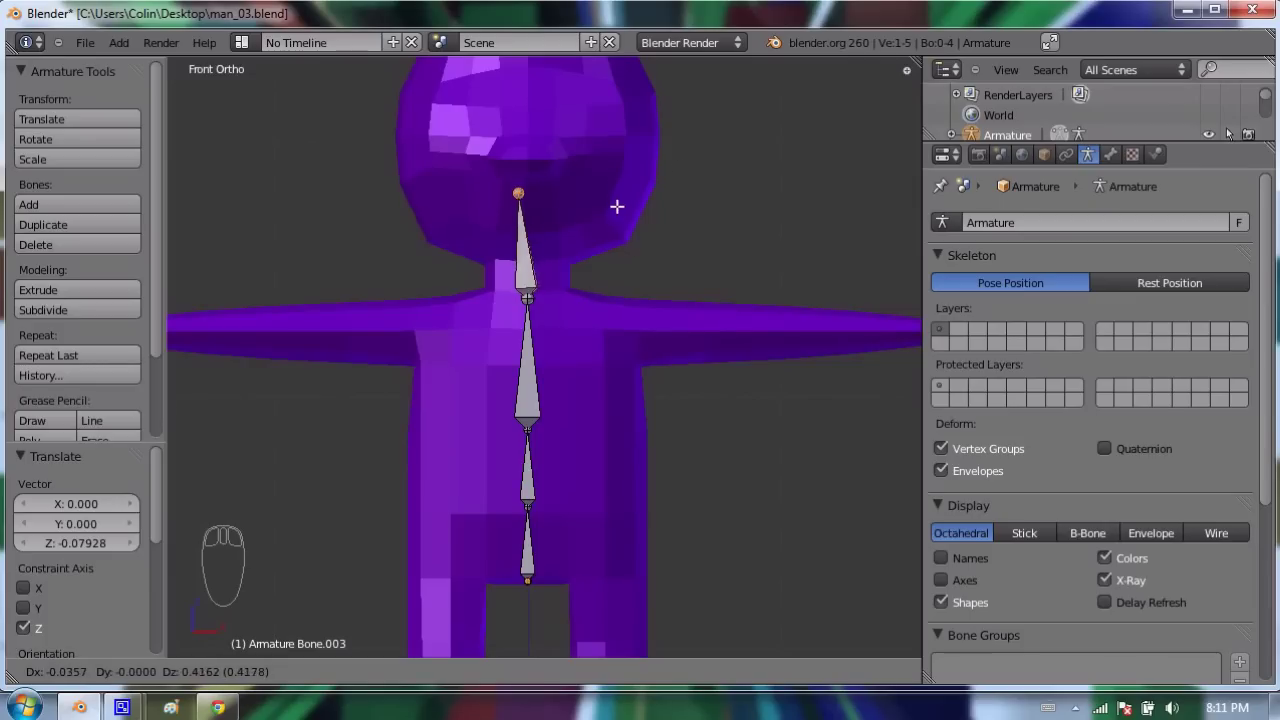
{"action": "key", "text": "z"}
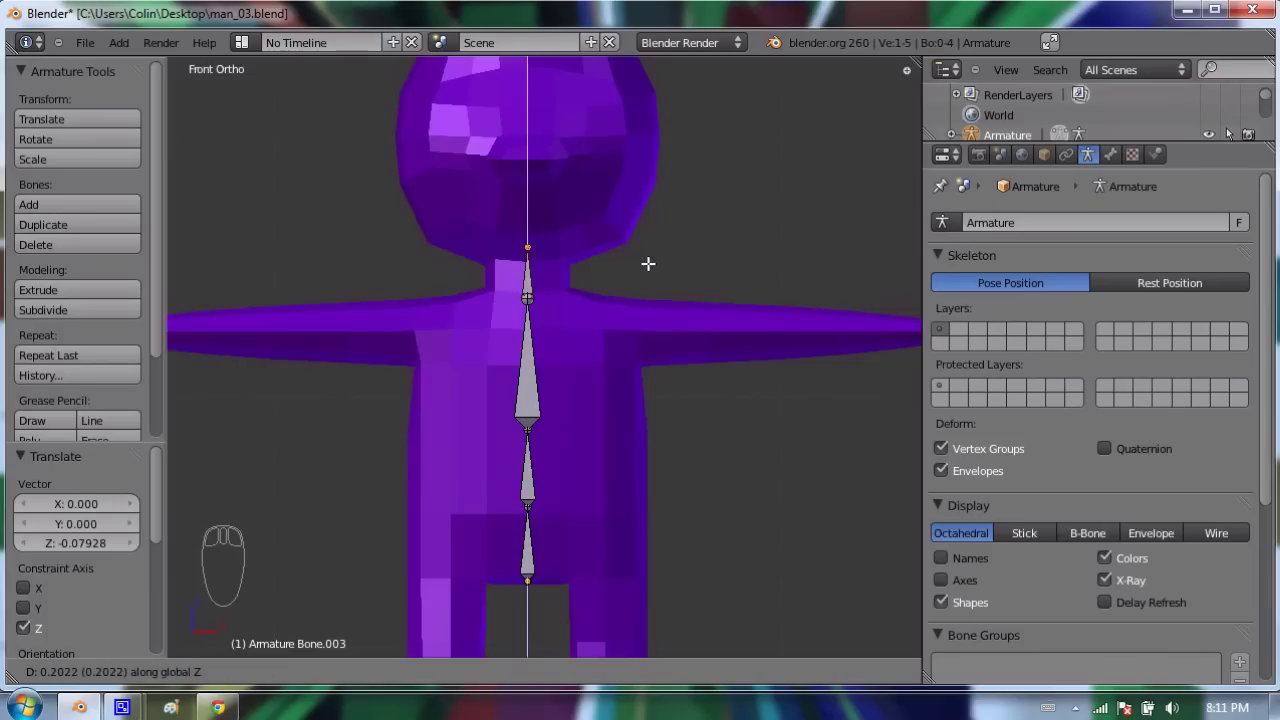
{"action": "left_click", "coordinate": [651, 277]}
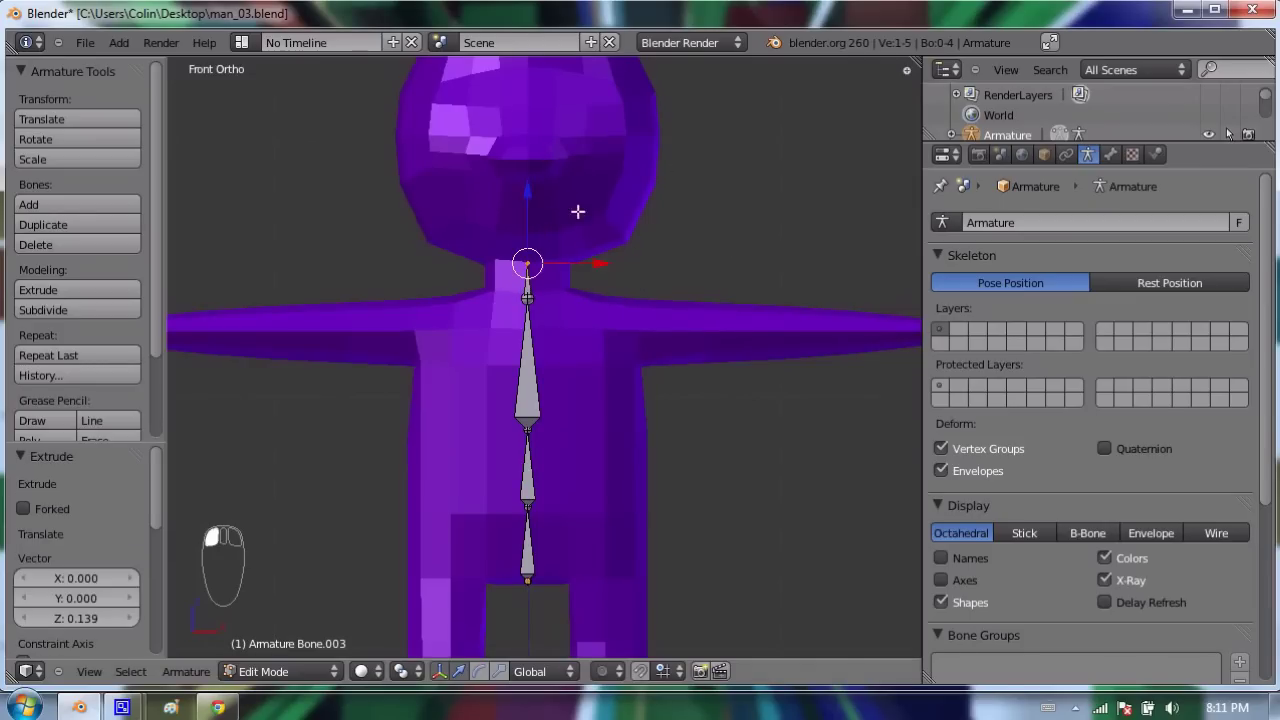
Extrude a head bone about 1.019 straight up along Z from the neck tip to the top of the head
{"action": "scroll", "coordinate": [574, 277], "scroll_direction": "up", "scroll_amount": 4, "text": "shift"}
{"action": "middle_click_drag", "start_coordinate": [531, 443], "coordinate": [583, 266], "text": "shift"}
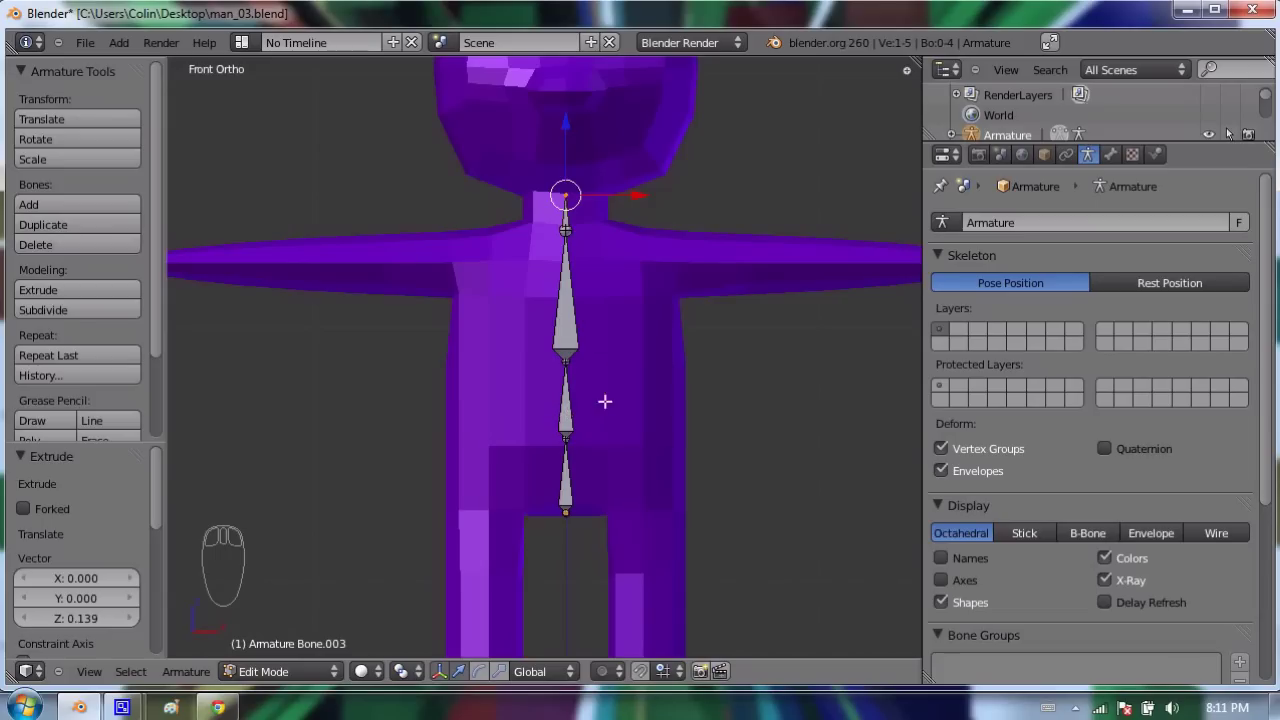
{"action": "scroll", "coordinate": [600, 200], "scroll_direction": "up", "scroll_amount": 5, "text": "shift"}
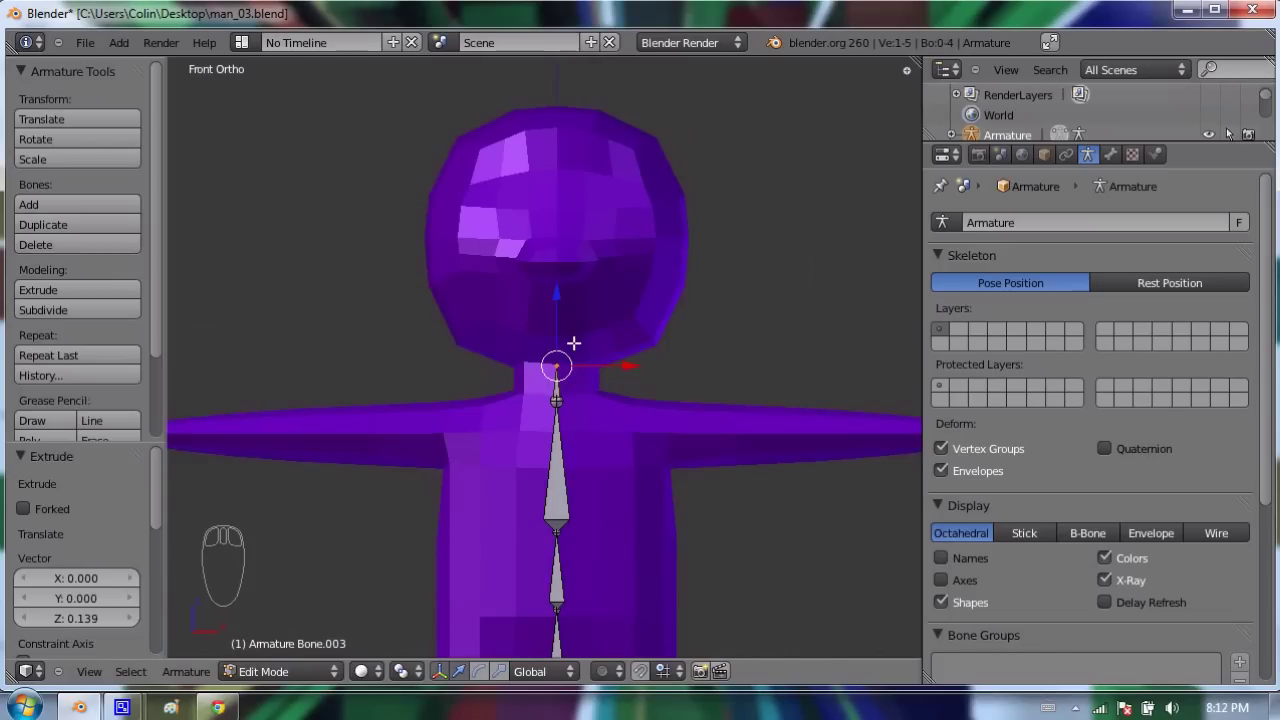
{"action": "key", "text": "e"}
{"action": "key", "text": "e"}
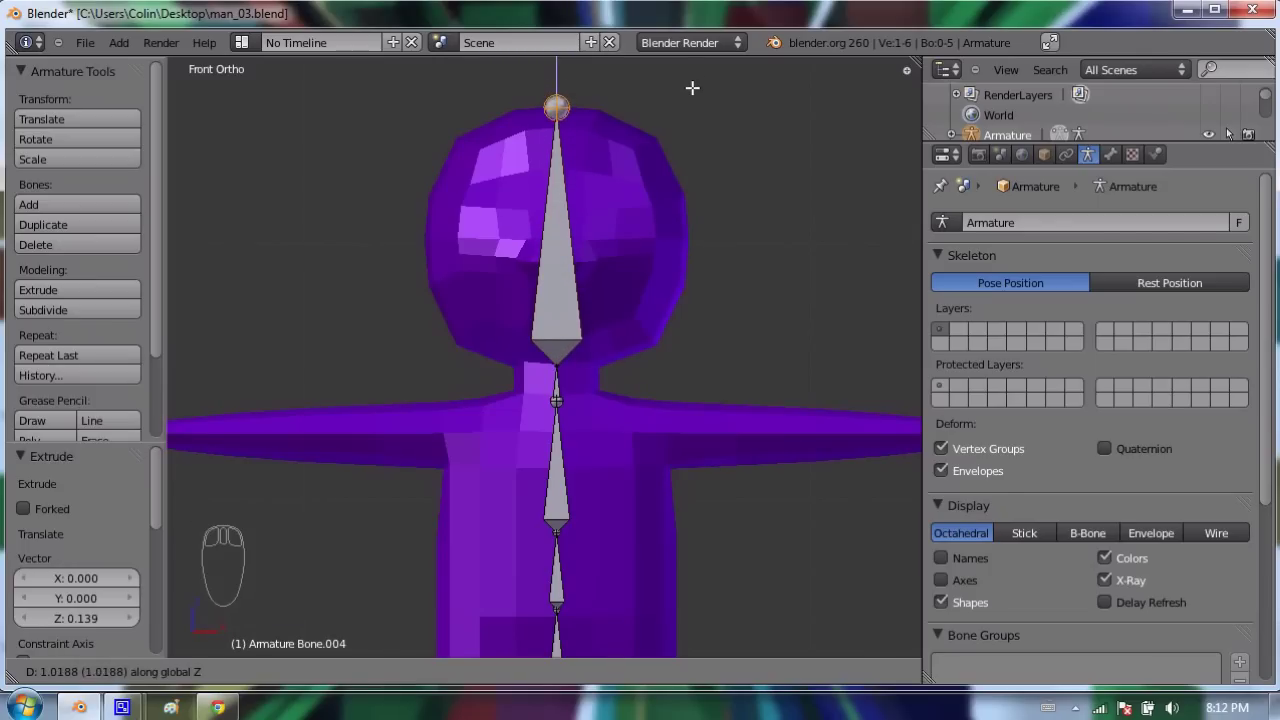
{"action": "left_click", "coordinate": [692, 88]}
Select the joint at the neck base, where the top spine bone meets the neck bone
{"action": "middle_click_drag", "start_coordinate": [530, 507], "coordinate": [531, 257], "text": "shift"}
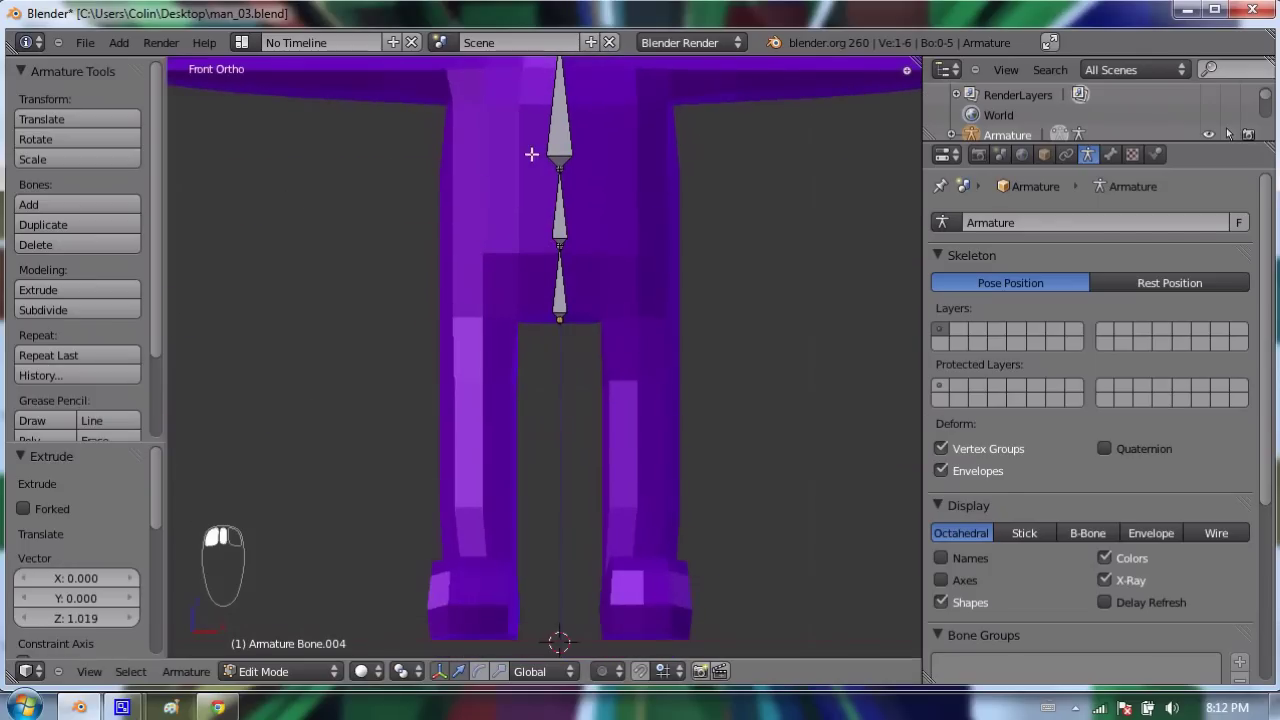
{"action": "middle_click_drag", "start_coordinate": [569, 100], "coordinate": [586, 420], "text": "shift"}
{"action": "scroll", "coordinate": [577, 344], "scroll_direction": "down", "scroll_amount": 2}
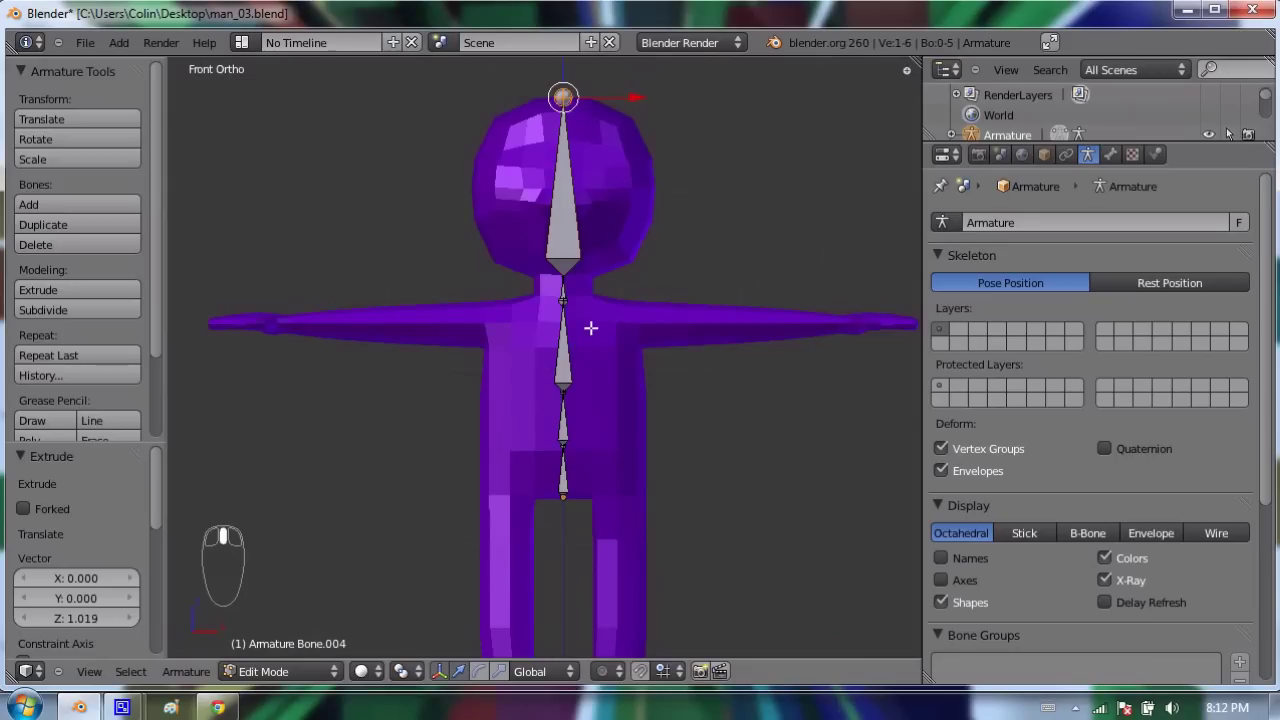
{"action": "scroll", "coordinate": [572, 300], "scroll_direction": "up", "scroll_amount": 1}
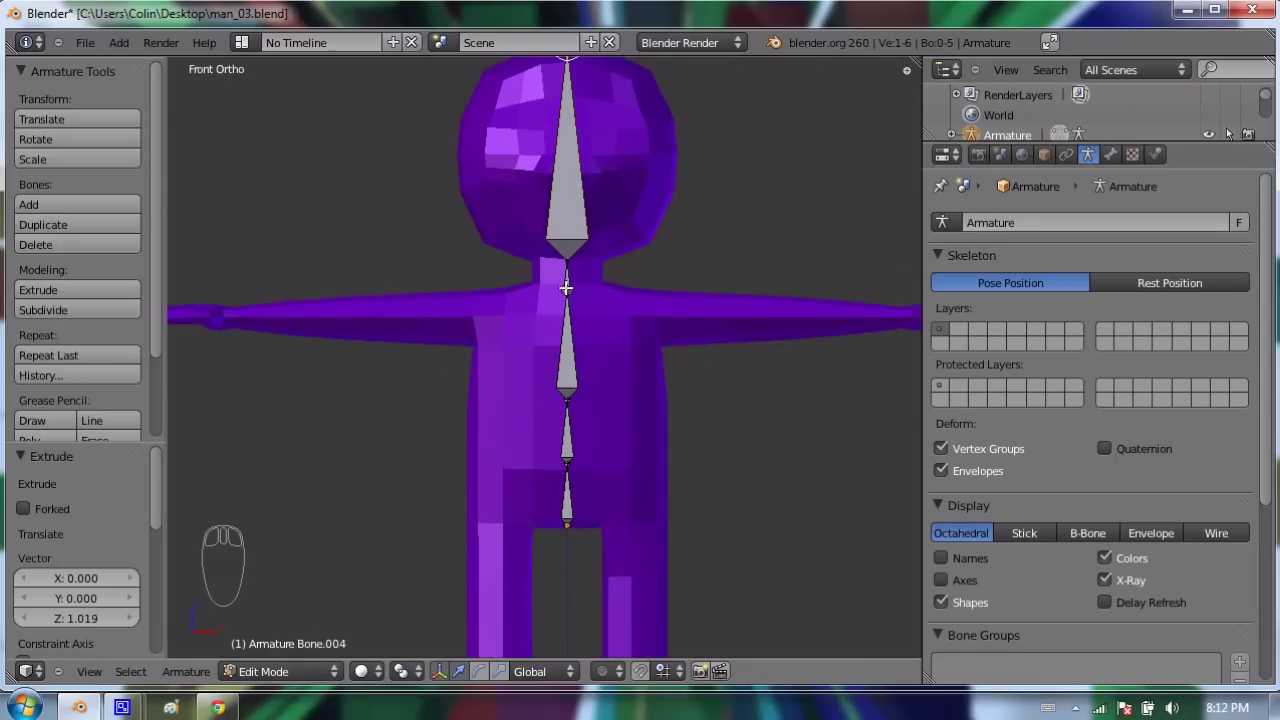
{"action": "right_click", "coordinate": [567, 288]}
{"action": "scroll", "coordinate": [567, 297], "scroll_direction": "up", "scroll_amount": 2}
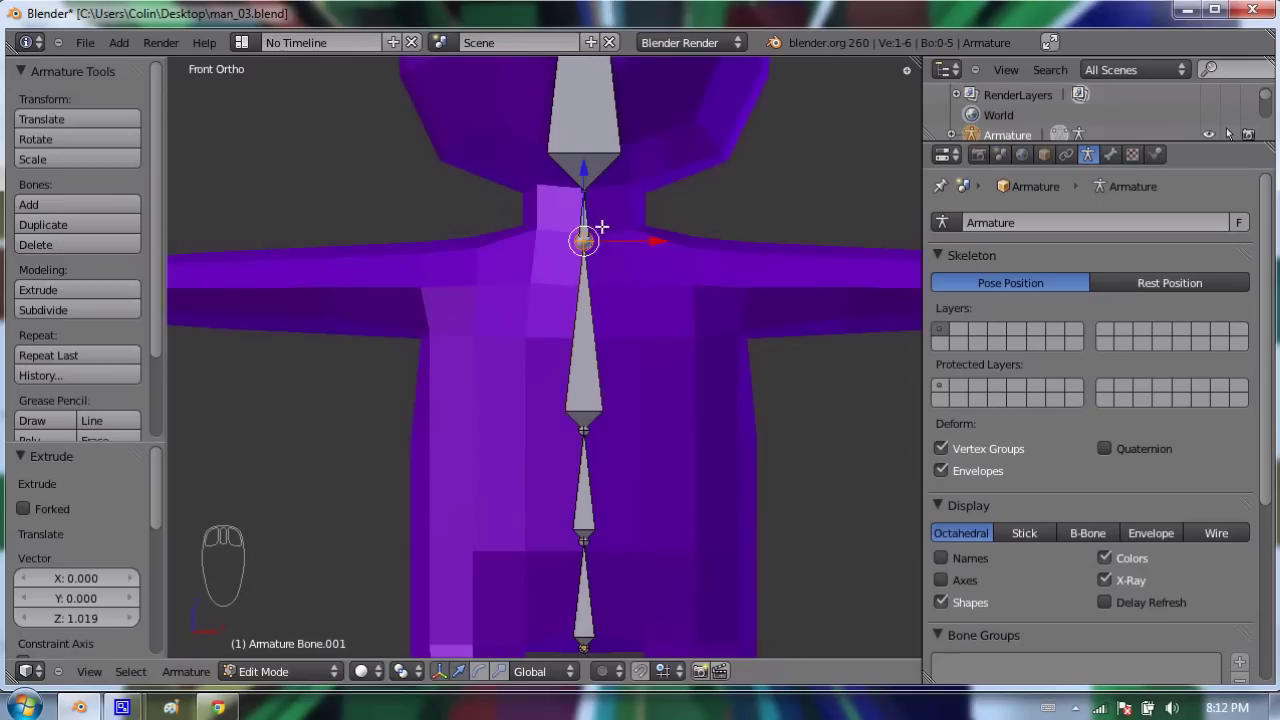
{"action": "middle_click_drag", "start_coordinate": [602, 228], "coordinate": [497, 253], "text": "shift"}
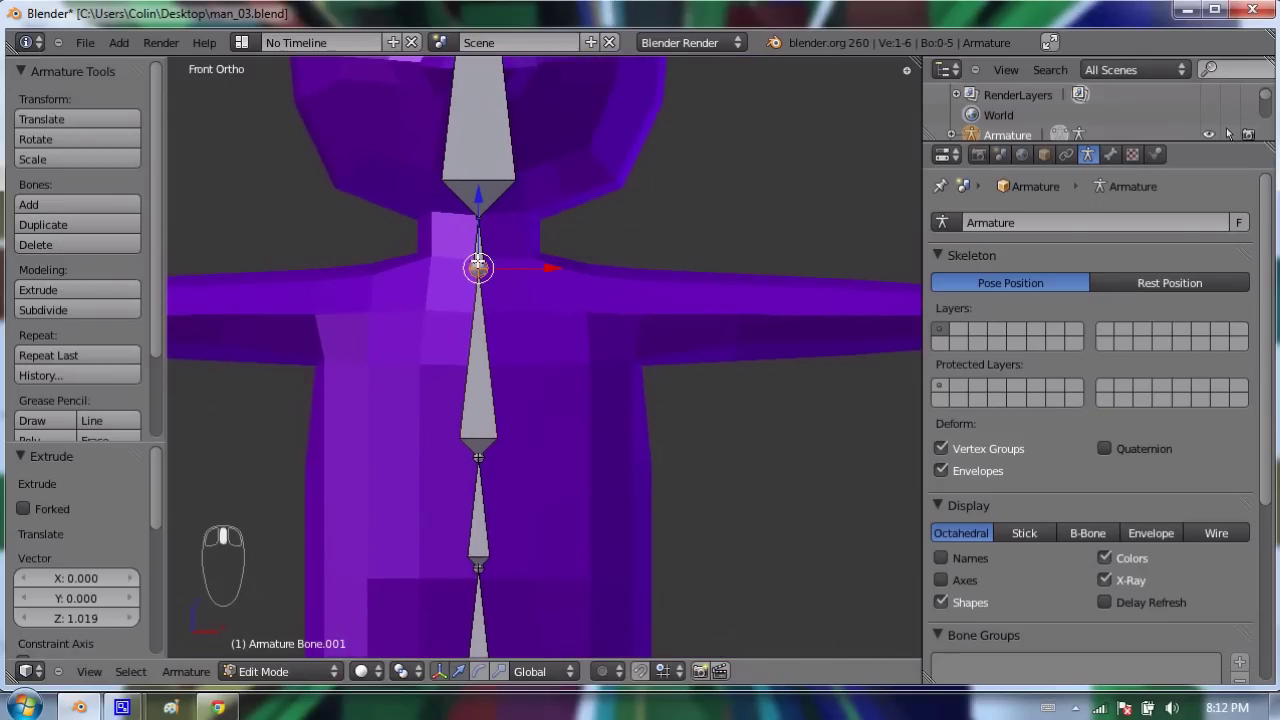
Try freehand shoulder bones along X on both sides of the neck-base joint, the first about 0.358 long, and undo them
{"action": "key", "text": "e"}
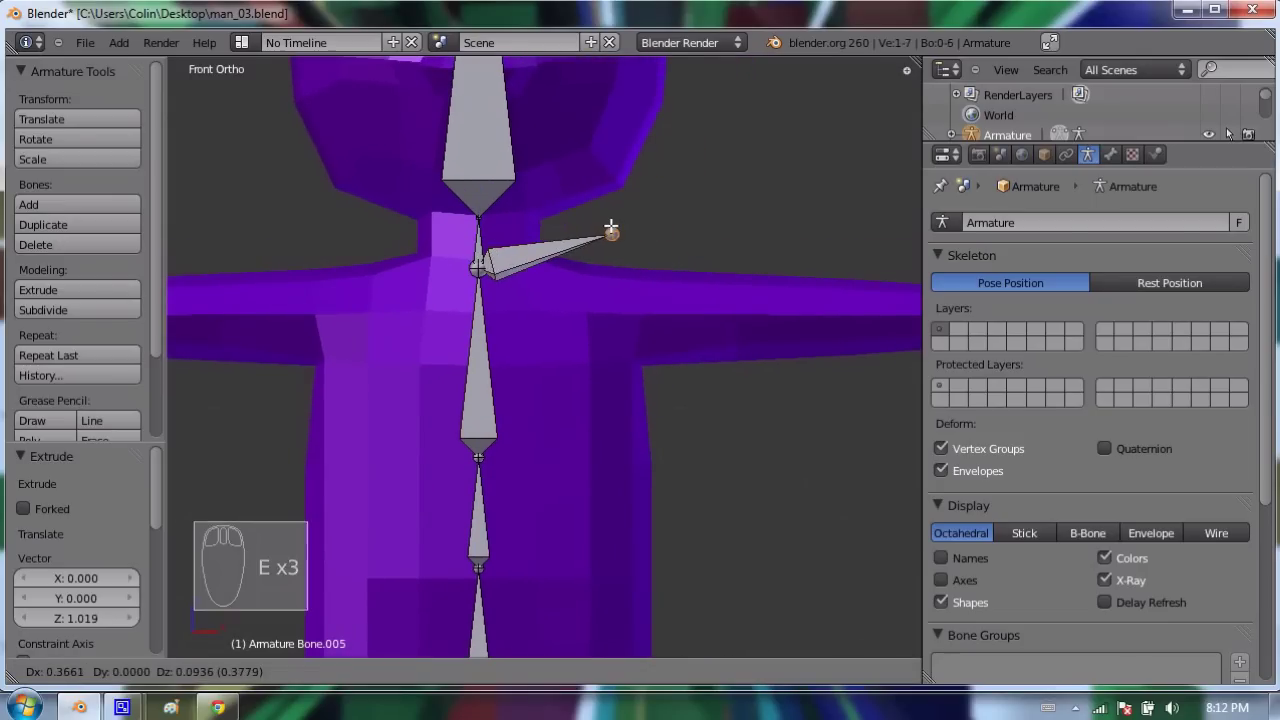
{"action": "key", "text": "x"}
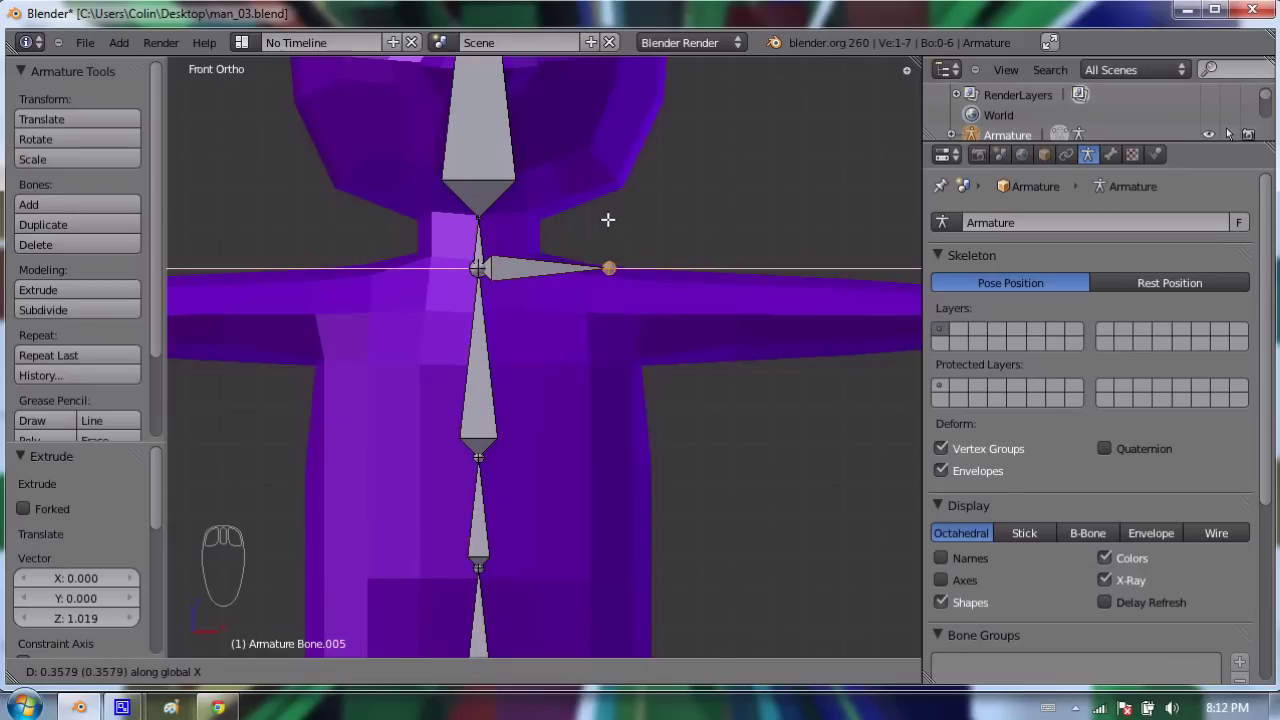
{"action": "left_click", "coordinate": [608, 219]}
{"action": "right_click", "coordinate": [474, 269]}
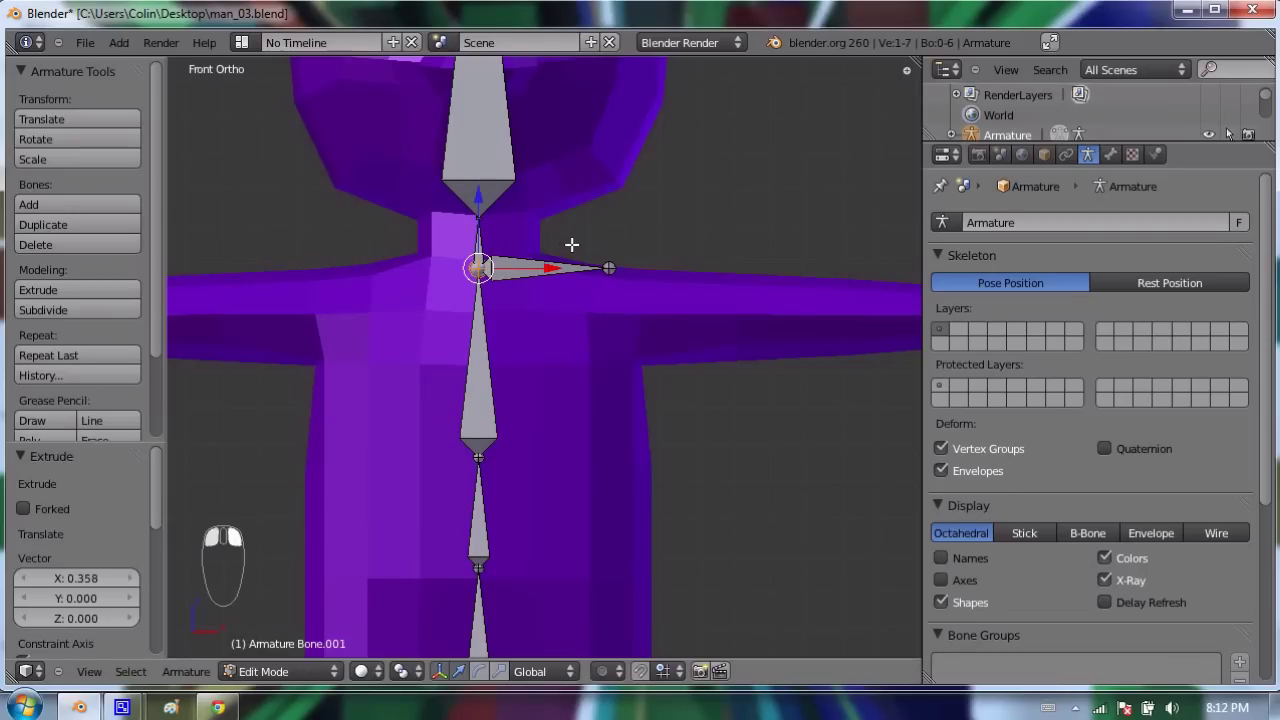
{"action": "key", "text": "e"}
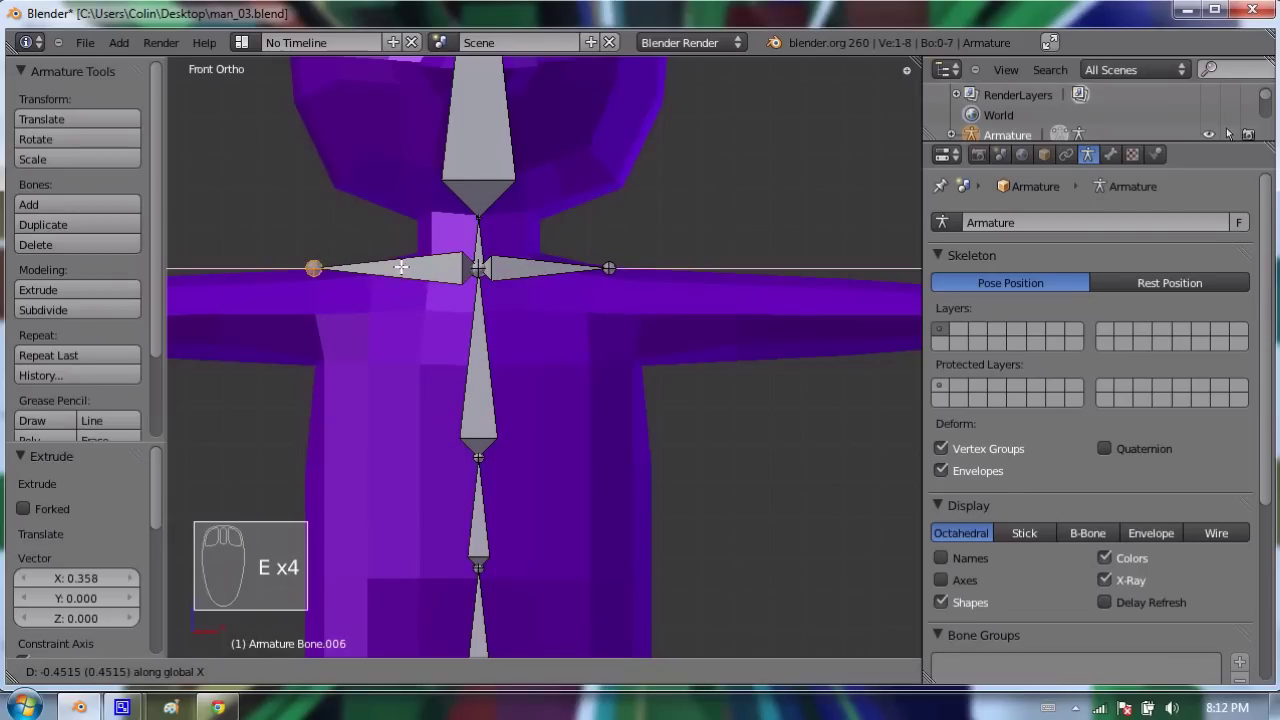
{"action": "left_click", "coordinate": [400, 267]}
{"action": "key", "text": "ctrl+z"}
{"action": "key", "text": "ctrl+z"}
{"action": "key", "text": "ctrl+z"}
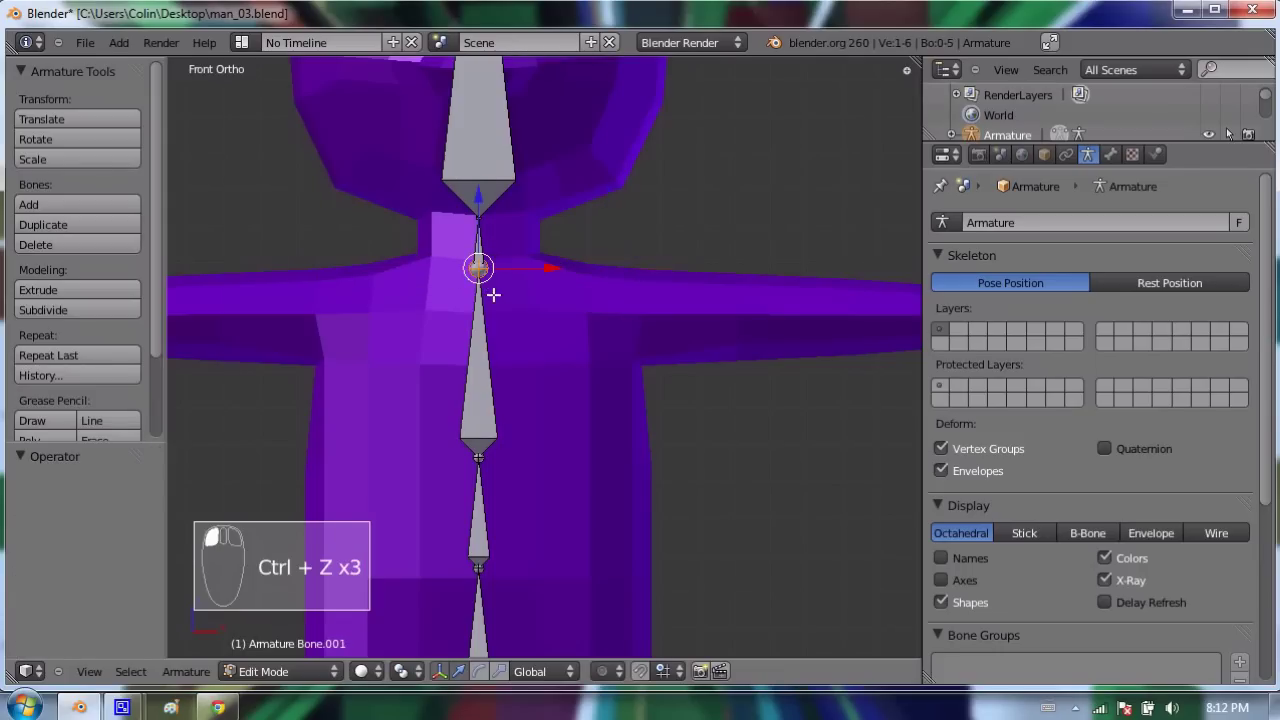
Extrude a shoulder bone exactly 0.5 along X from the neck-base joint
{"action": "key", "text": "e"}
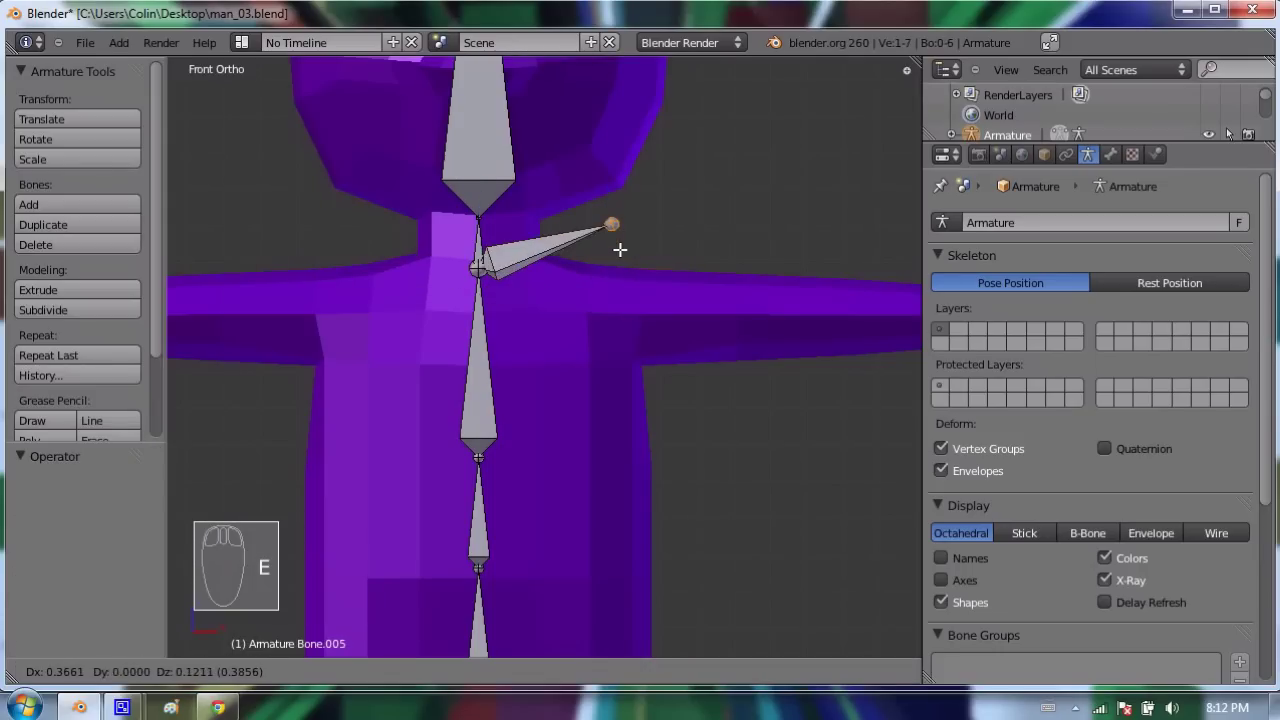
{"action": "key", "text": "x"}
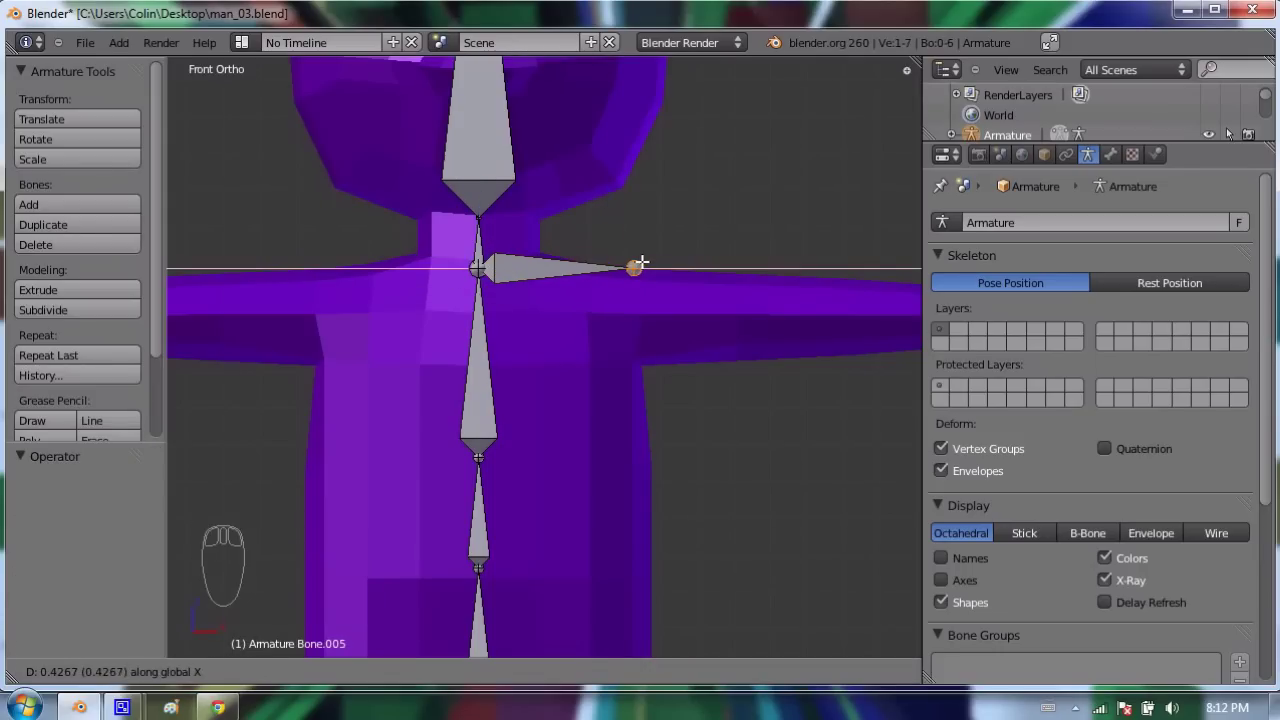
{"action": "type", "text": "0.5"}
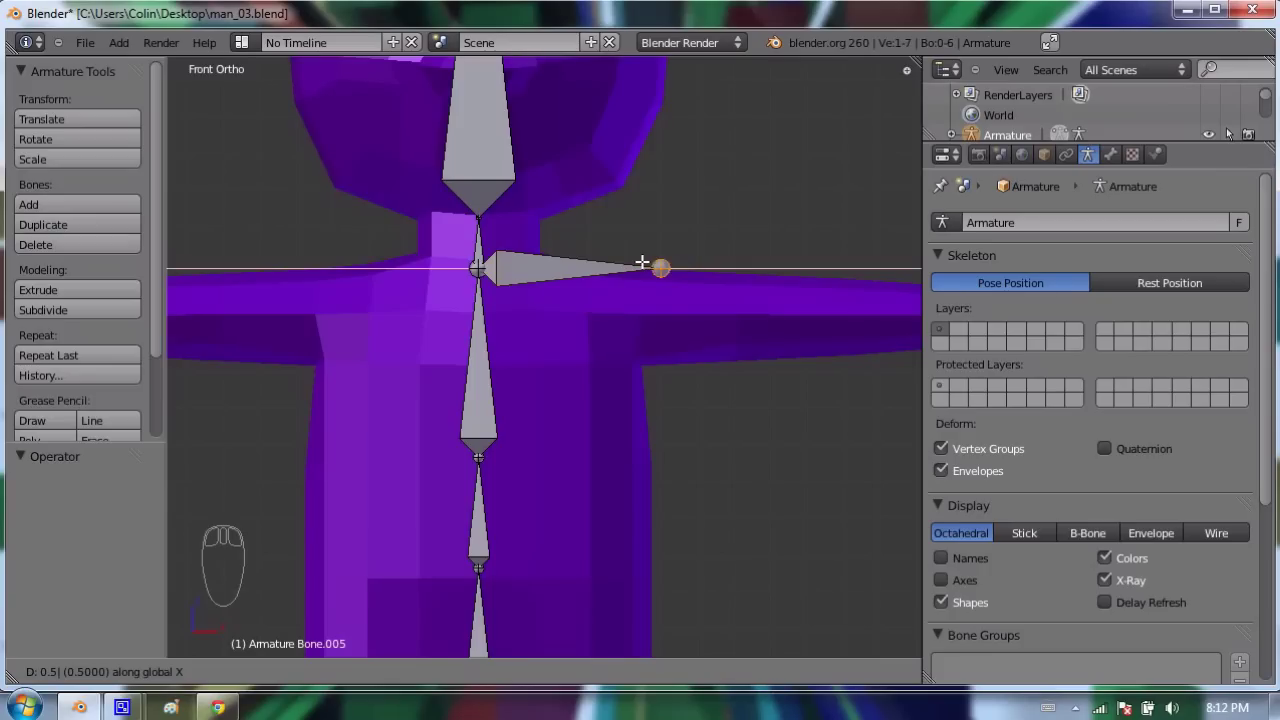
{"action": "key", "text": "Return"}
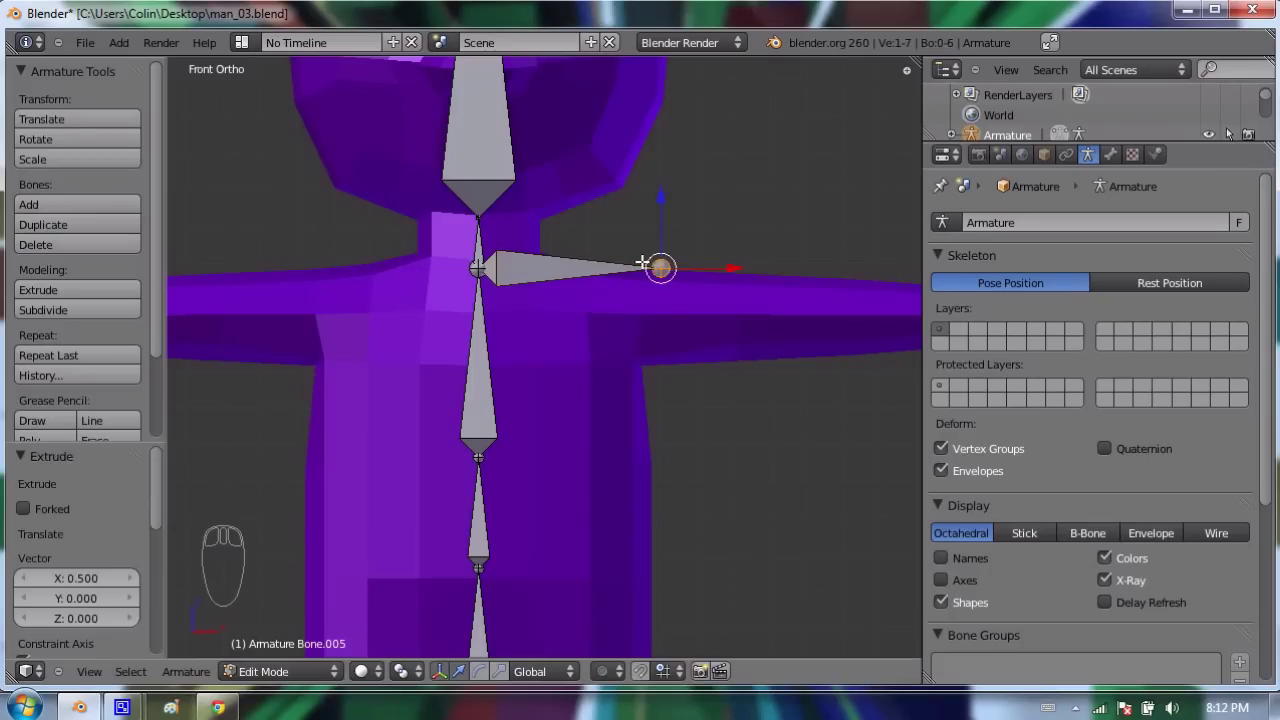
Try an opposite shoulder bone extruded -0.6 along X from the neck-base joint, and undo it
{"action": "right_click", "coordinate": [477, 267]}
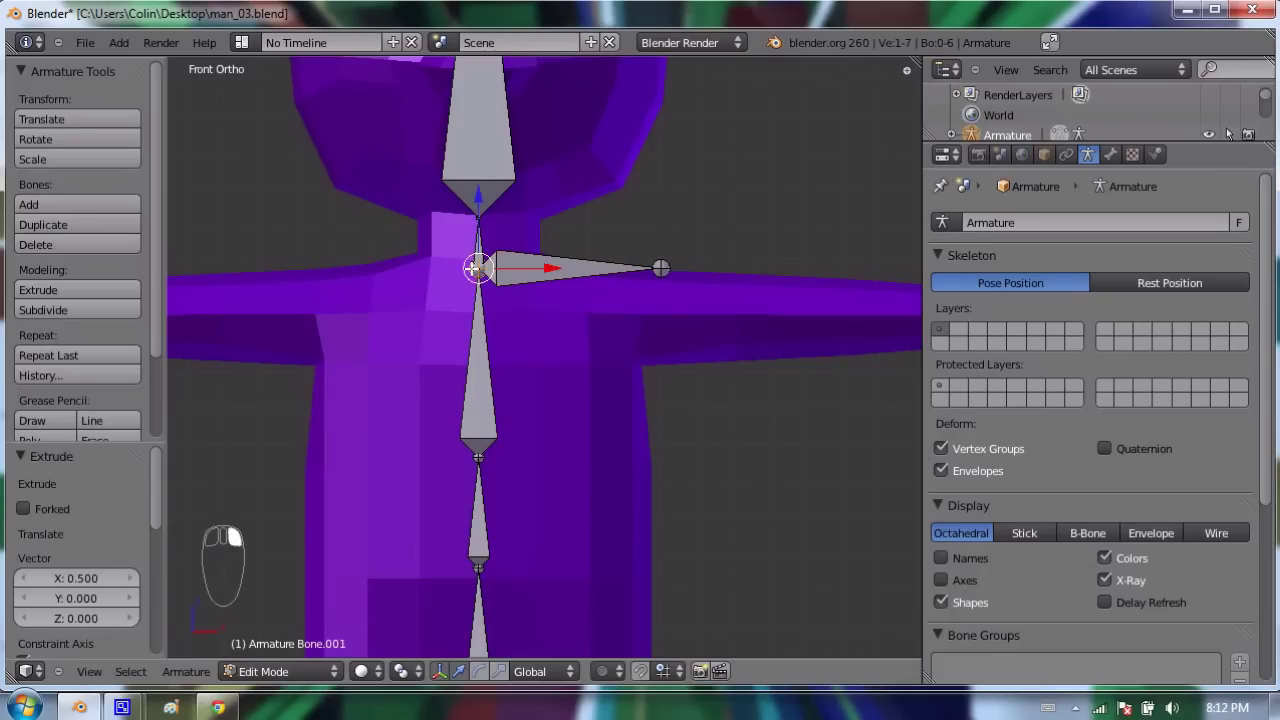
{"action": "key", "text": "e"}
{"action": "type", "text": "x"}
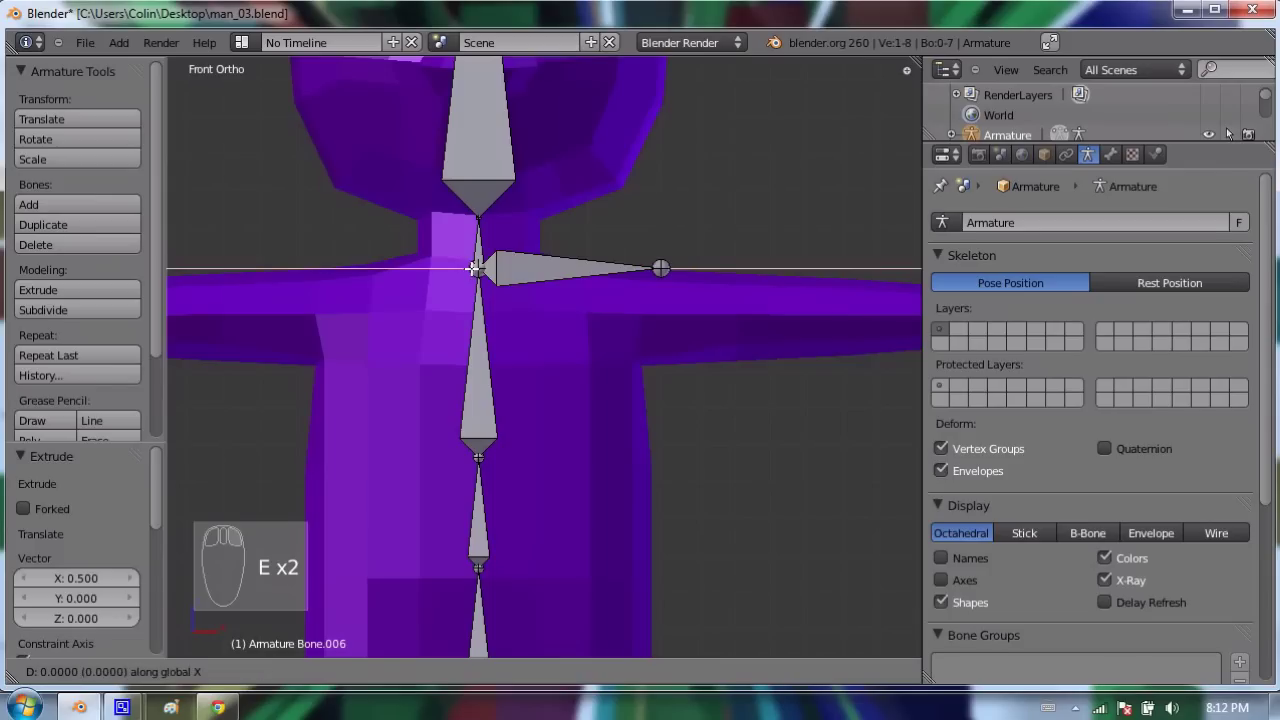
{"action": "type", "text": "-0.6"}
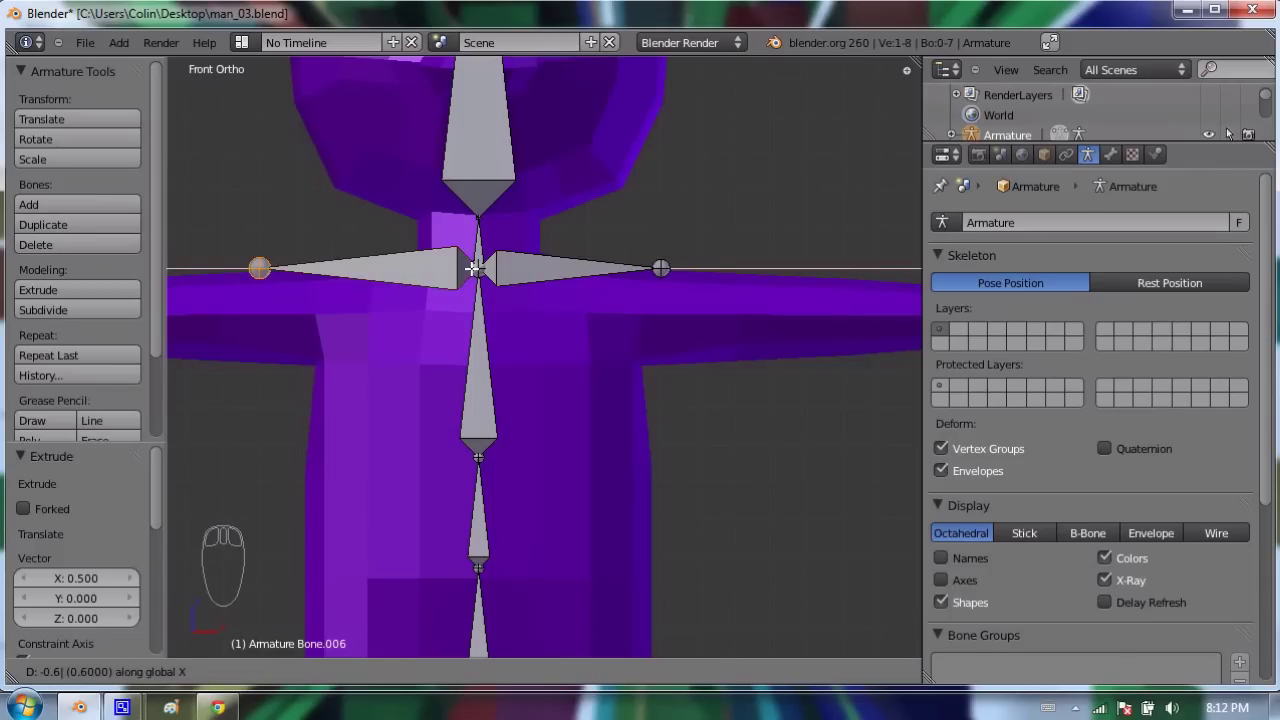
{"action": "key", "text": "Return"}
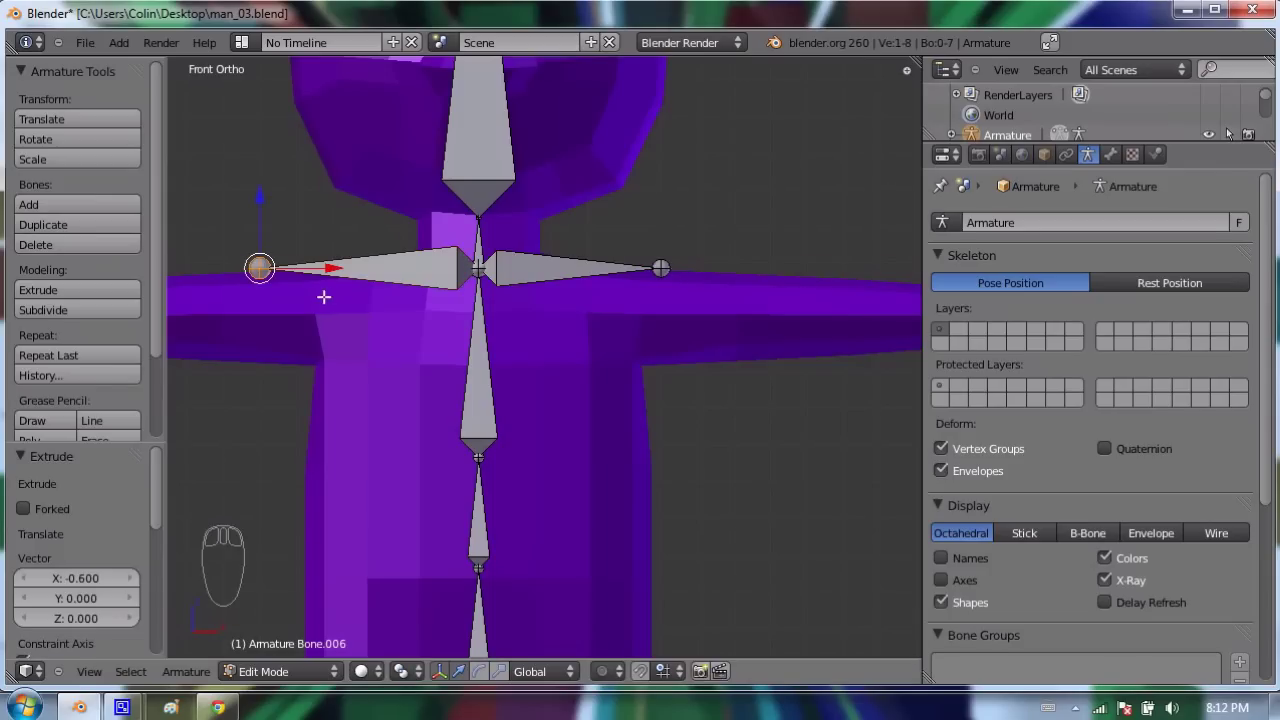
{"action": "key", "text": "ctrl+z"}
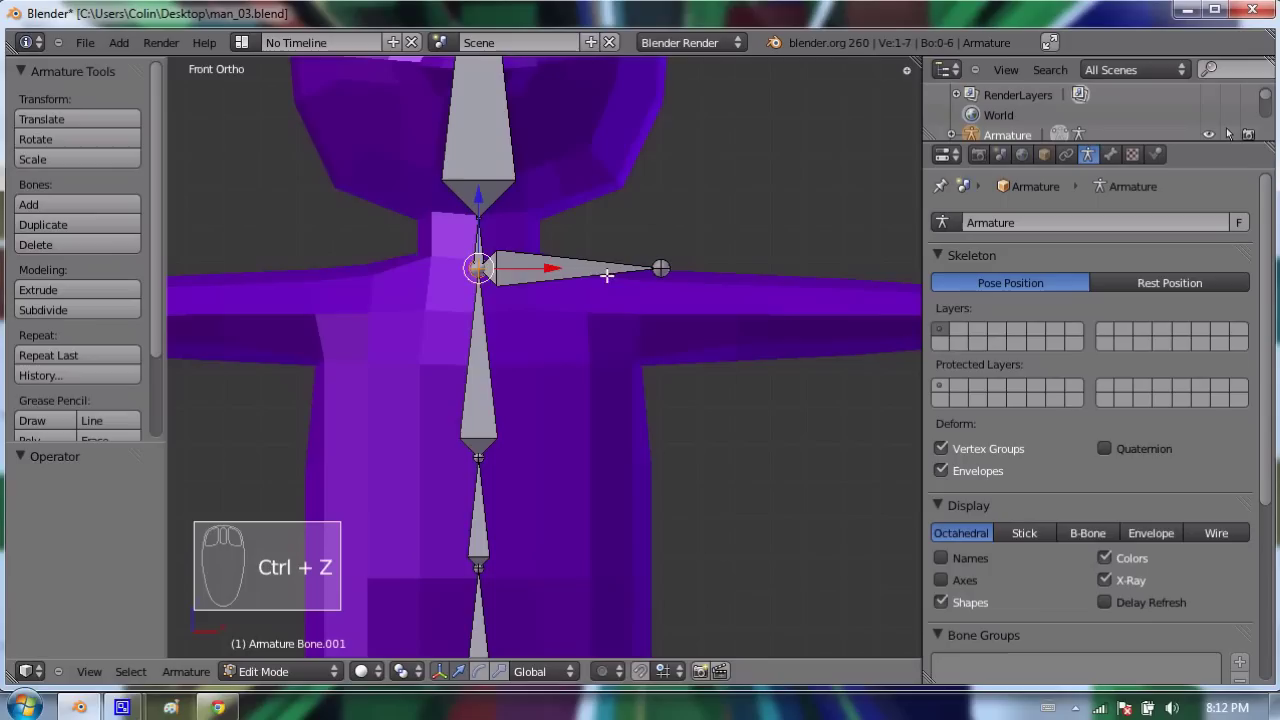
Try an opposite shoulder bone extruded -0.4 along X from the neck-base joint, and undo both shoulder bones
{"action": "type", "text": "e"}
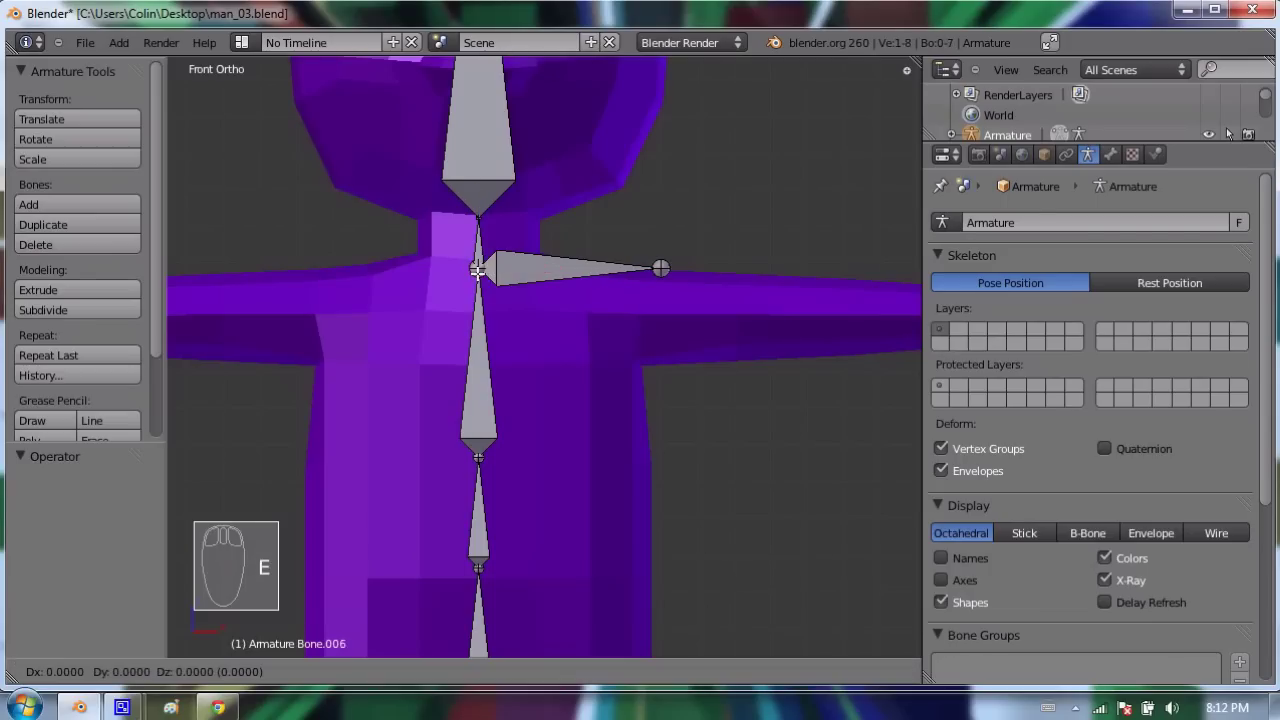
{"action": "type", "text": "x-0.4| (0.4000) along global X"}
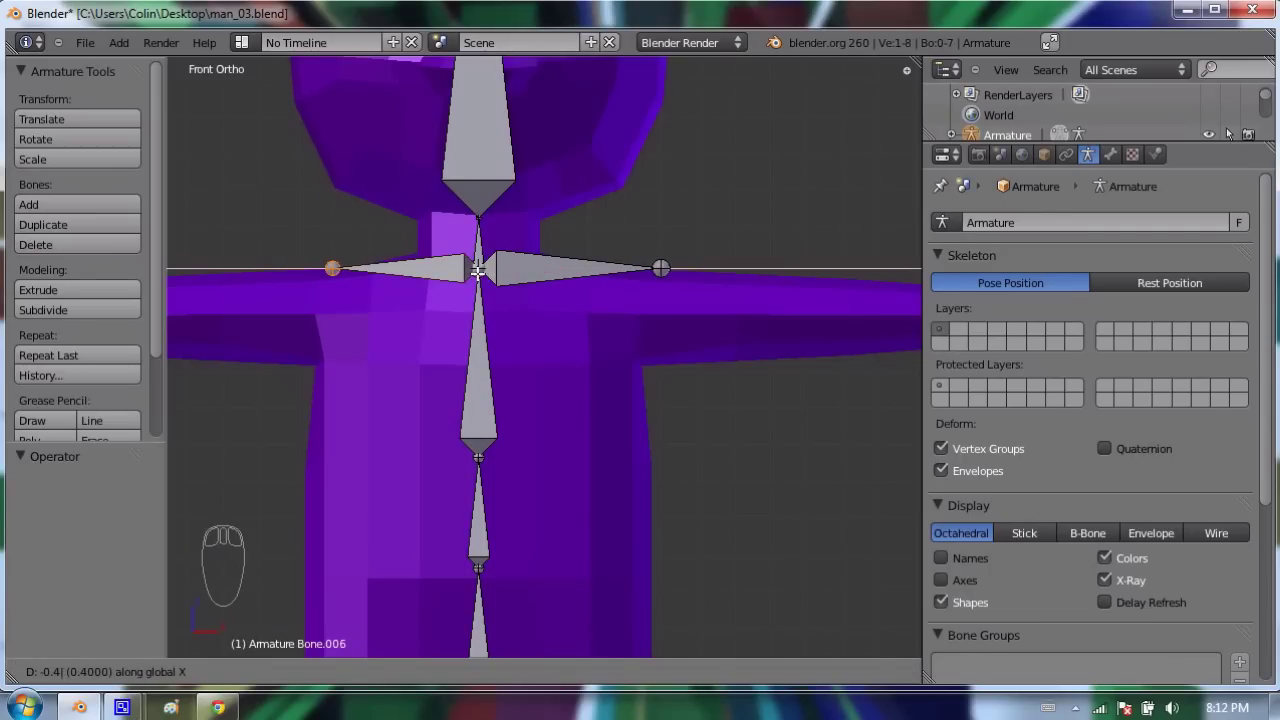
{"action": "key", "text": "Return"}
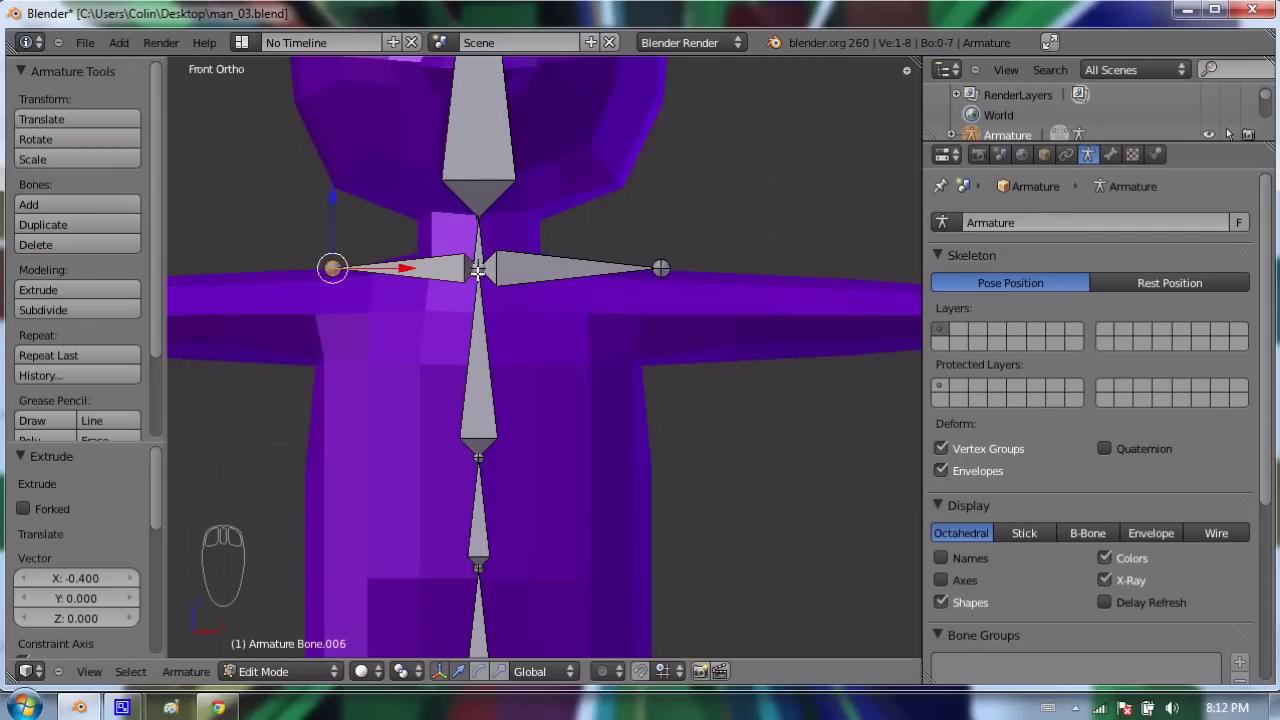
{"action": "key", "text": "ctrl+z"}
{"action": "key", "text": "ctrl+z"}
{"action": "key", "text": "ctrl+z"}
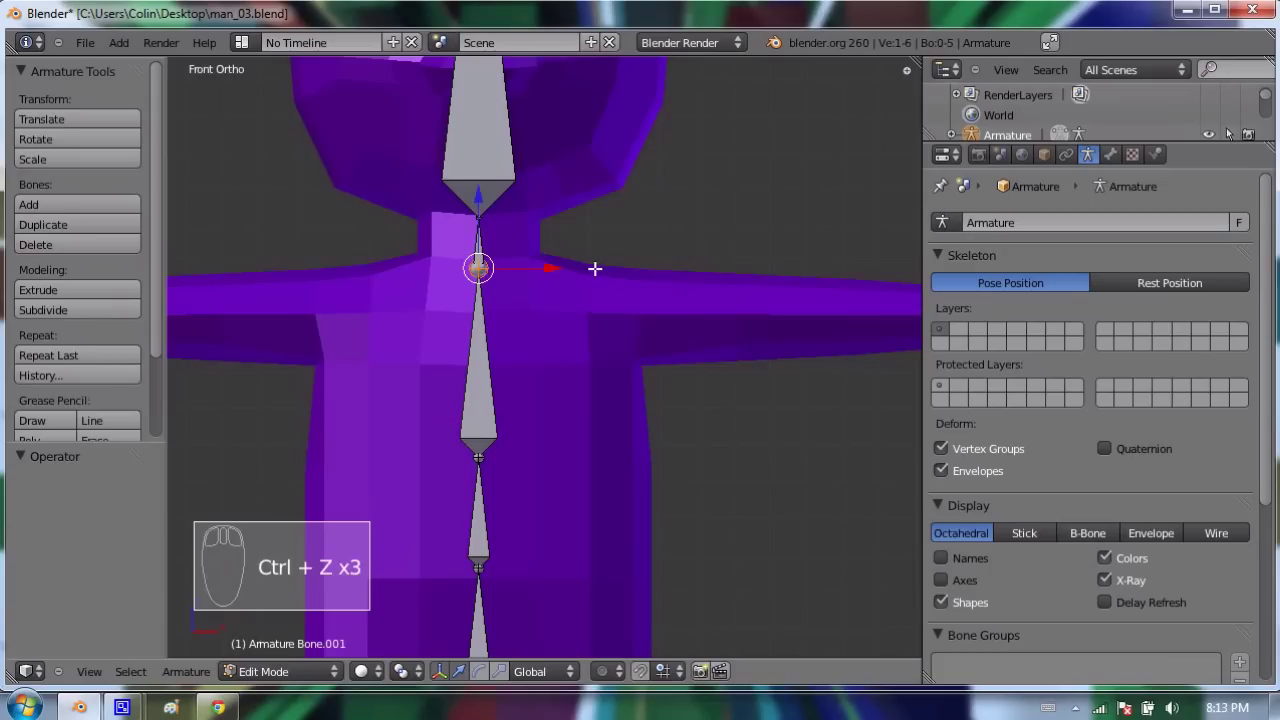
Extrude a shoulder bone 0.5 along X from the selected neck-base joint
{"action": "type", "text": "ex0.5"}
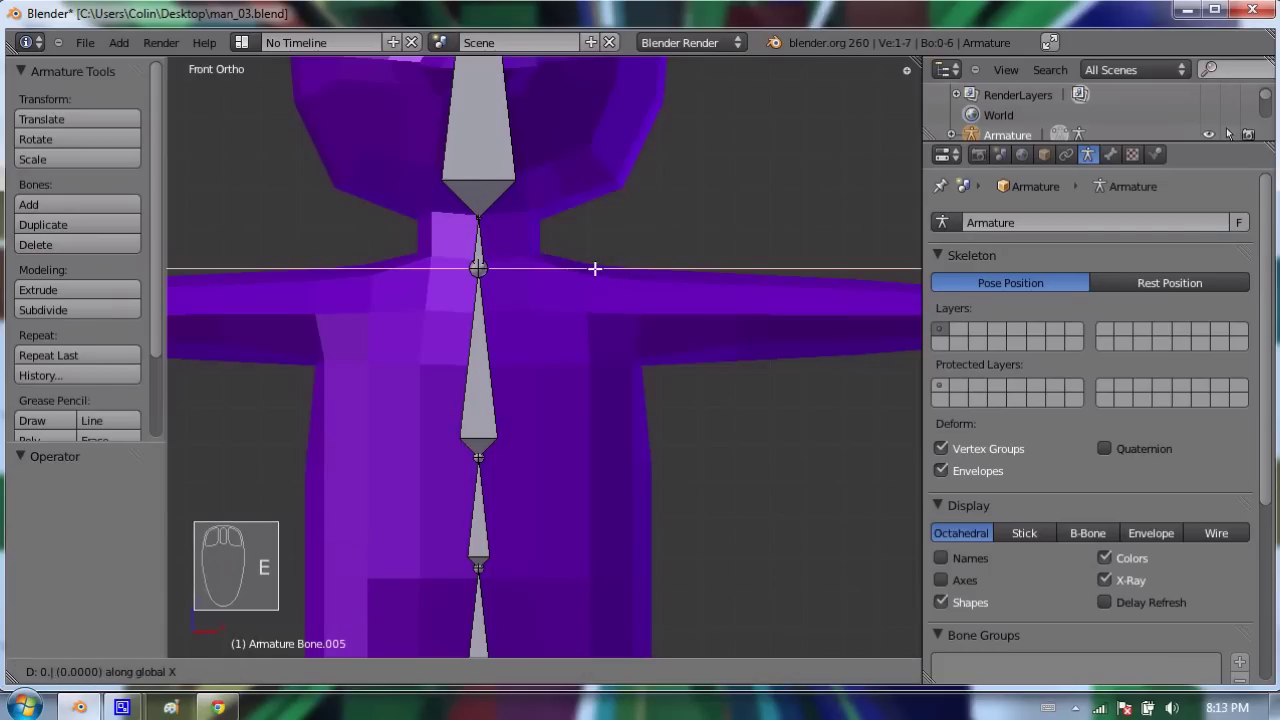
{"action": "key", "text": "Return"}
{"action": "scroll", "coordinate": [585, 289], "scroll_direction": "down", "scroll_amount": 5}
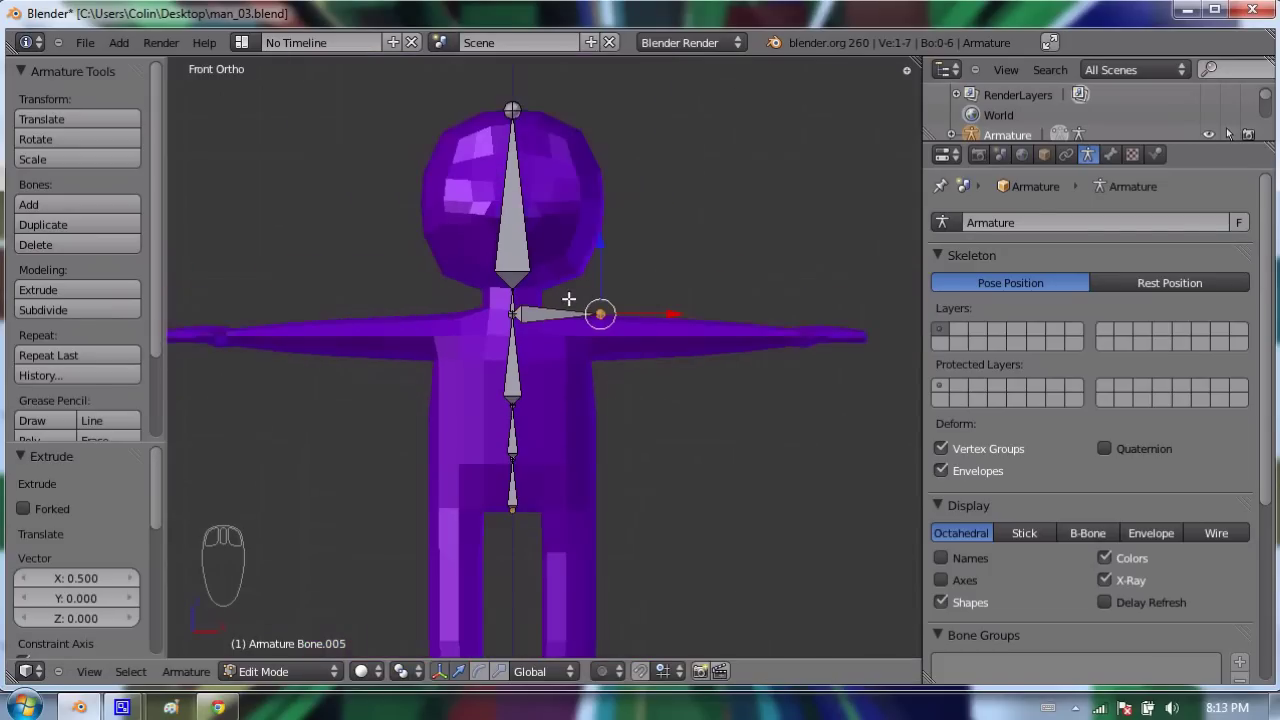
Extrude the opposite shoulder bone -0.5 along X from the neck-base joint to match the first one
{"action": "scroll", "coordinate": [566, 297], "scroll_direction": "up", "scroll_amount": 1}
{"action": "scroll", "coordinate": [505, 298], "scroll_direction": "up", "scroll_amount": 2}
{"action": "scroll", "coordinate": [505, 298], "scroll_direction": "up", "scroll_amount": 1}
{"action": "right_click", "coordinate": [502, 296]}
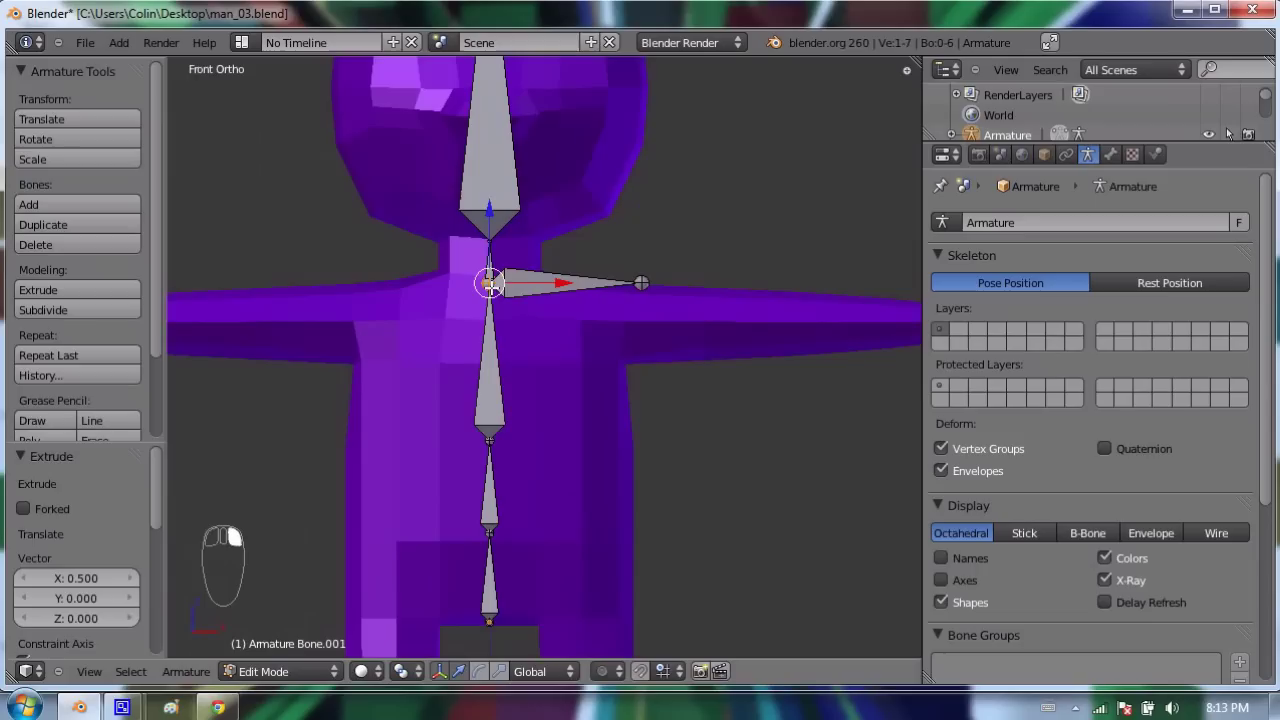
{"action": "key", "text": "e"}
{"action": "key", "text": "e"}
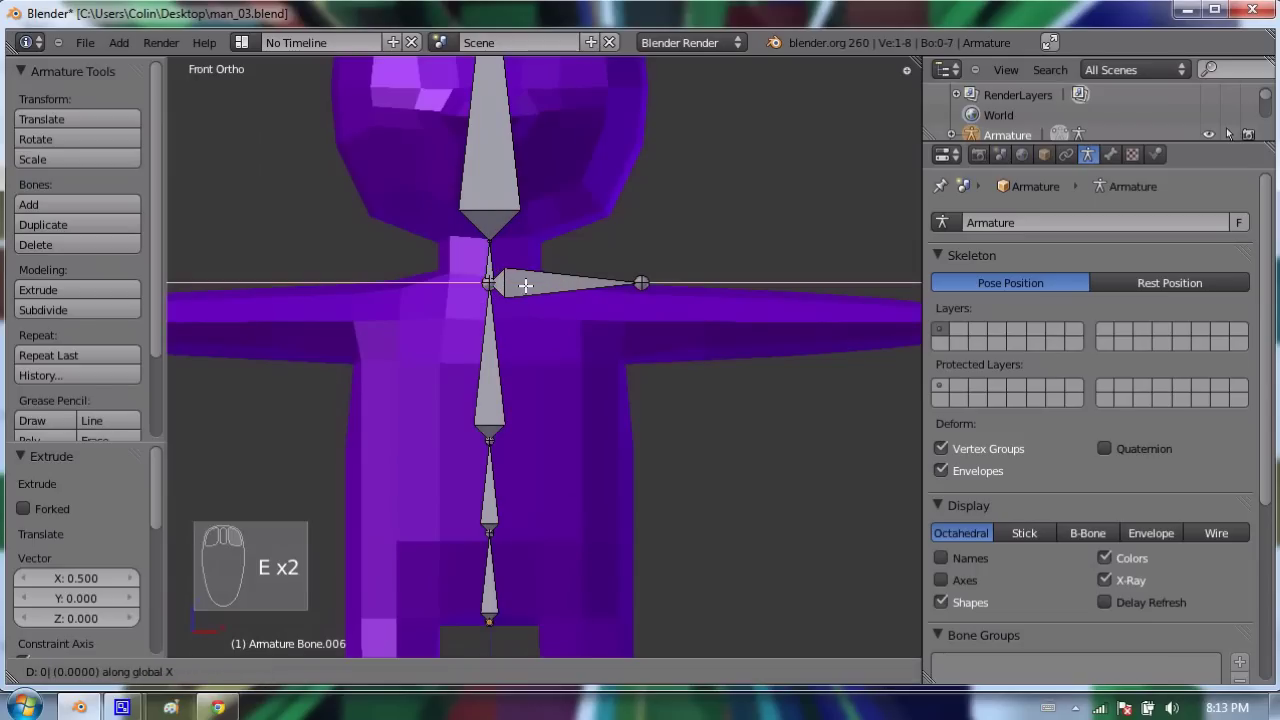
{"action": "left_click", "coordinate": [525, 285]}
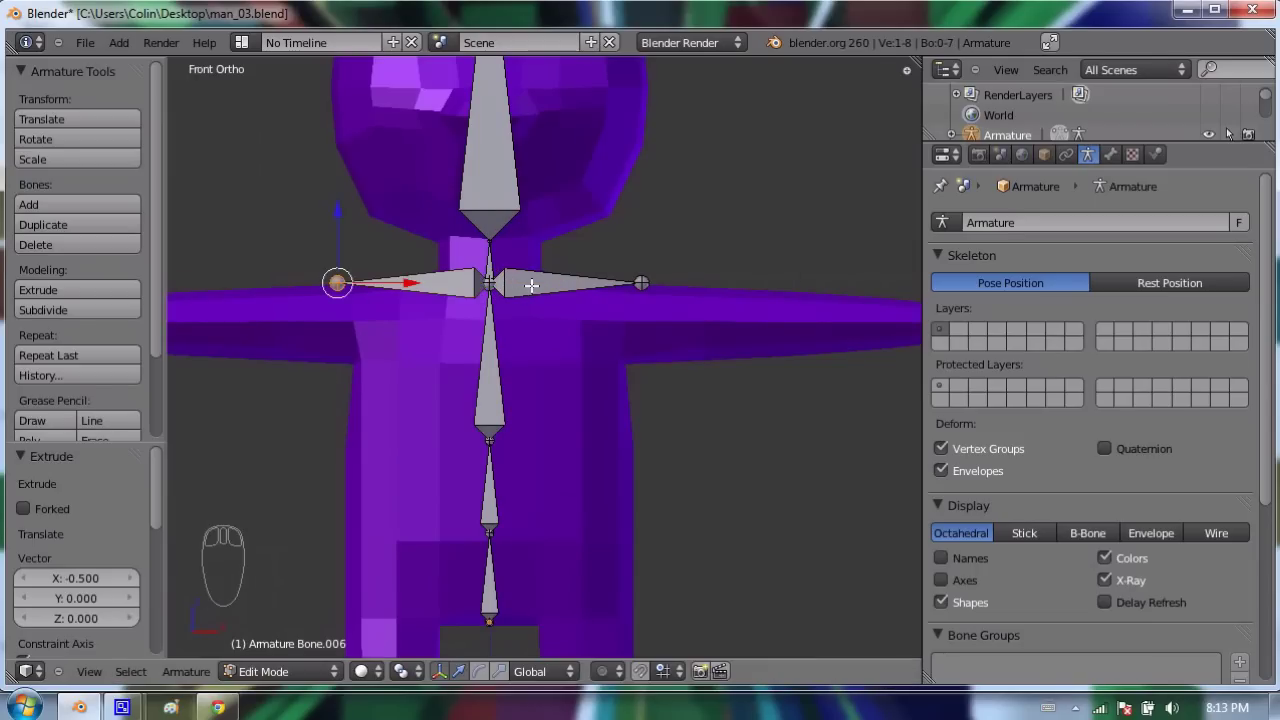
Select the outer tips of both shoulder bones and lower them about 0.126 along Z
{"action": "right_click", "coordinate": [489, 281]}
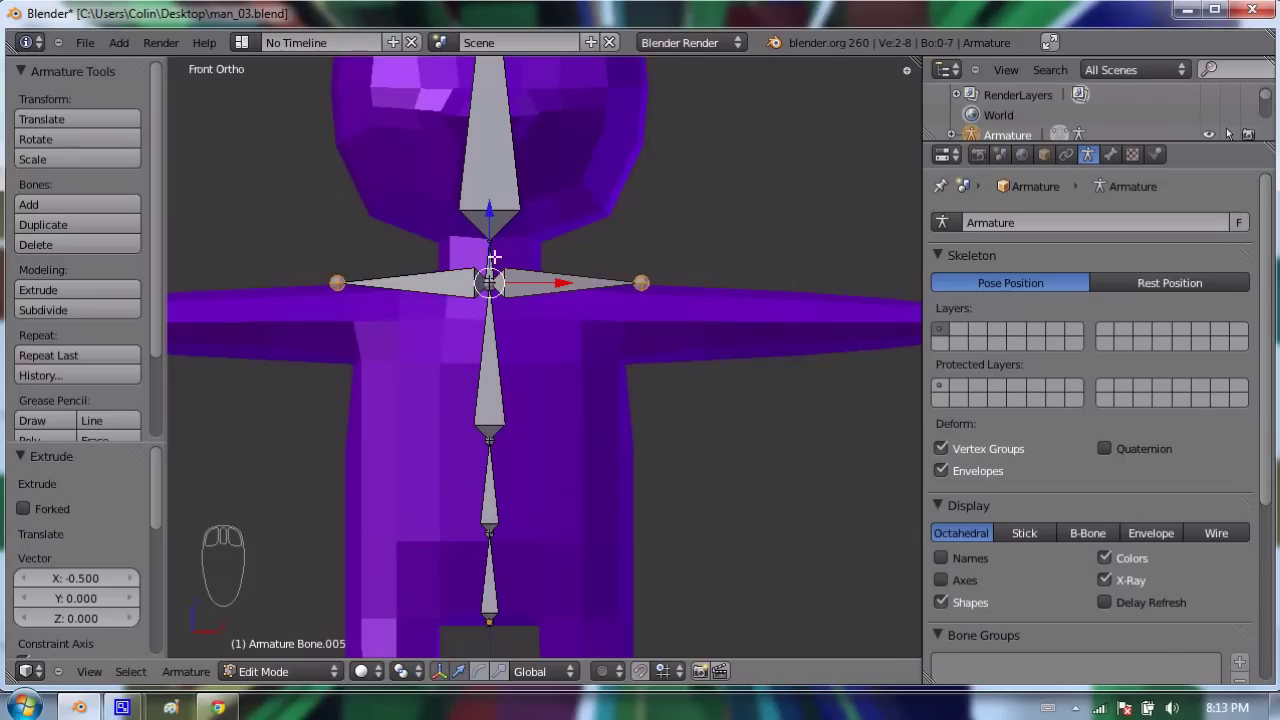
{"action": "left_click_drag", "start_coordinate": [489, 212], "coordinate": [502, 256]}
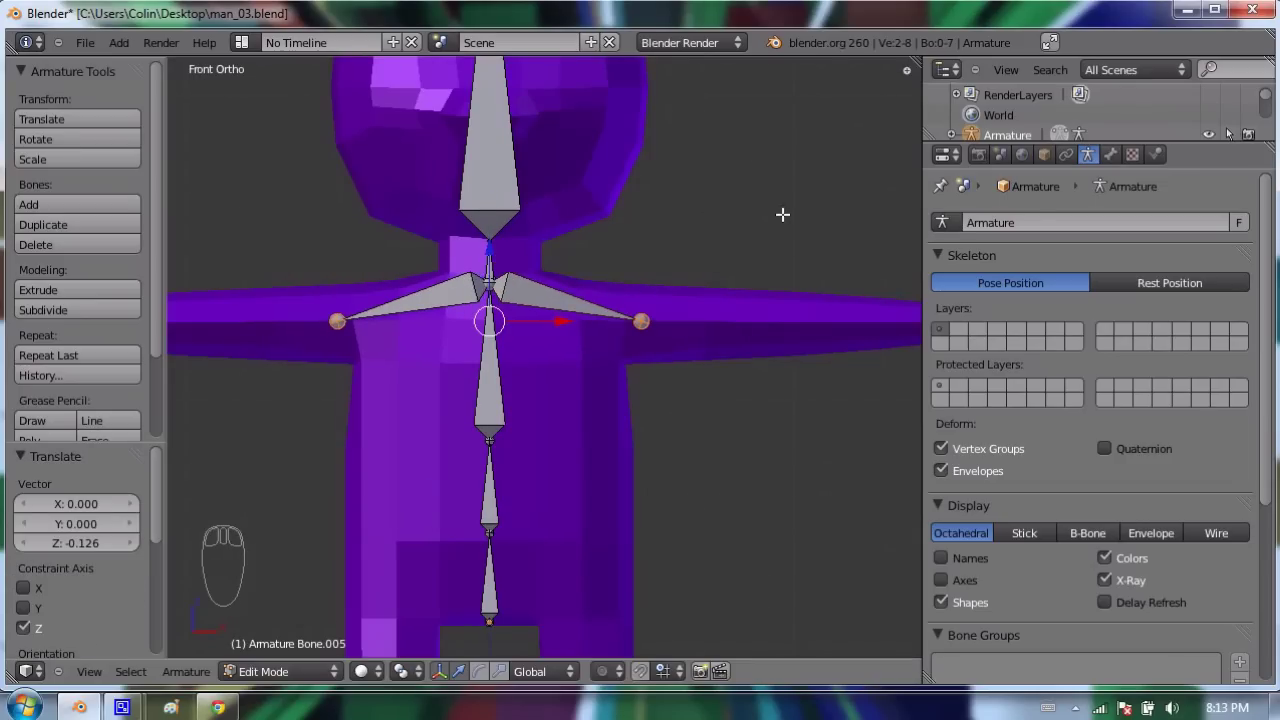
{"action": "key", "text": "s"}
{"action": "key", "text": "x"}
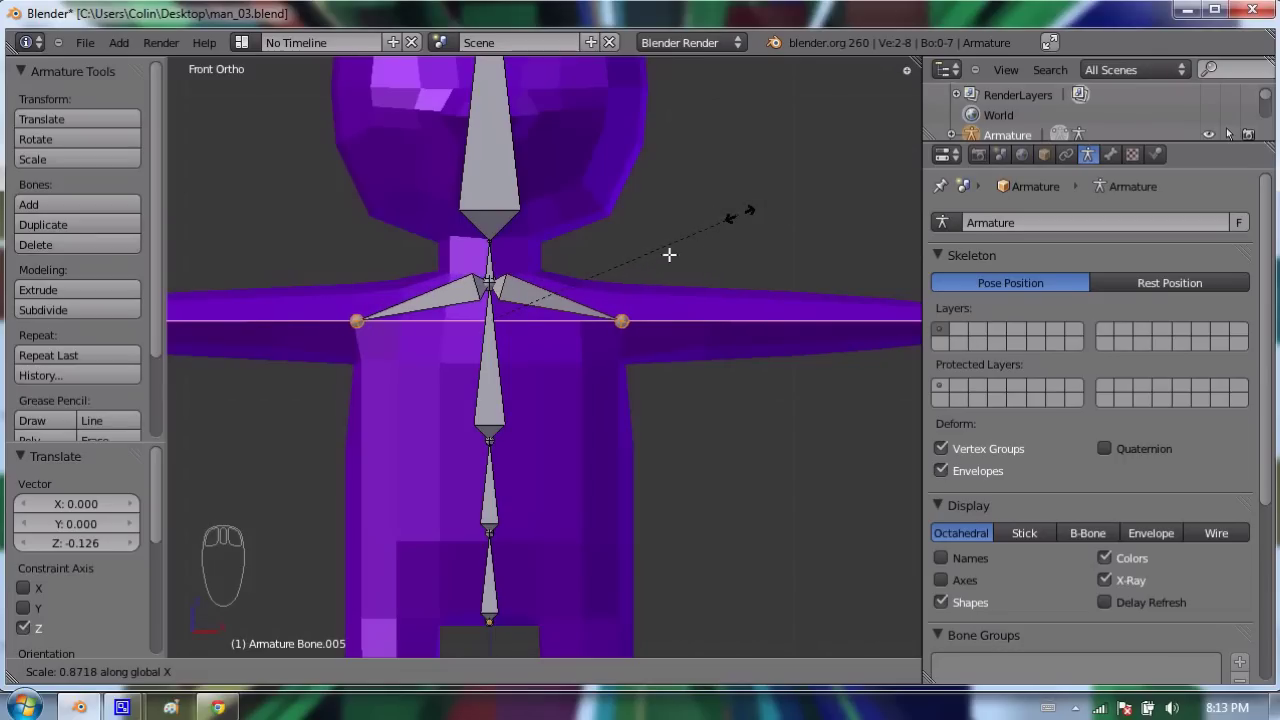
{"action": "key", "text": "Escape"}
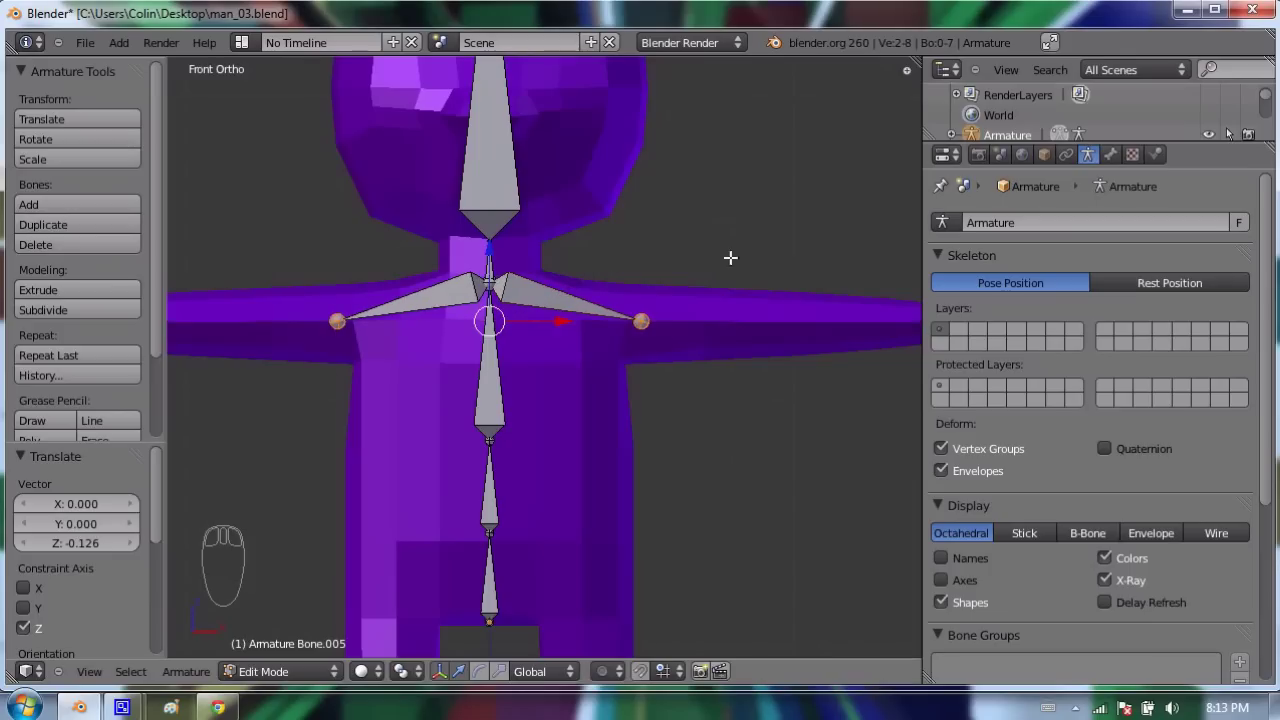
Scale the two shoulder bone tips toward each other along X by a factor of about 0.751
{"action": "key", "text": "s"}
{"action": "key", "text": "x"}
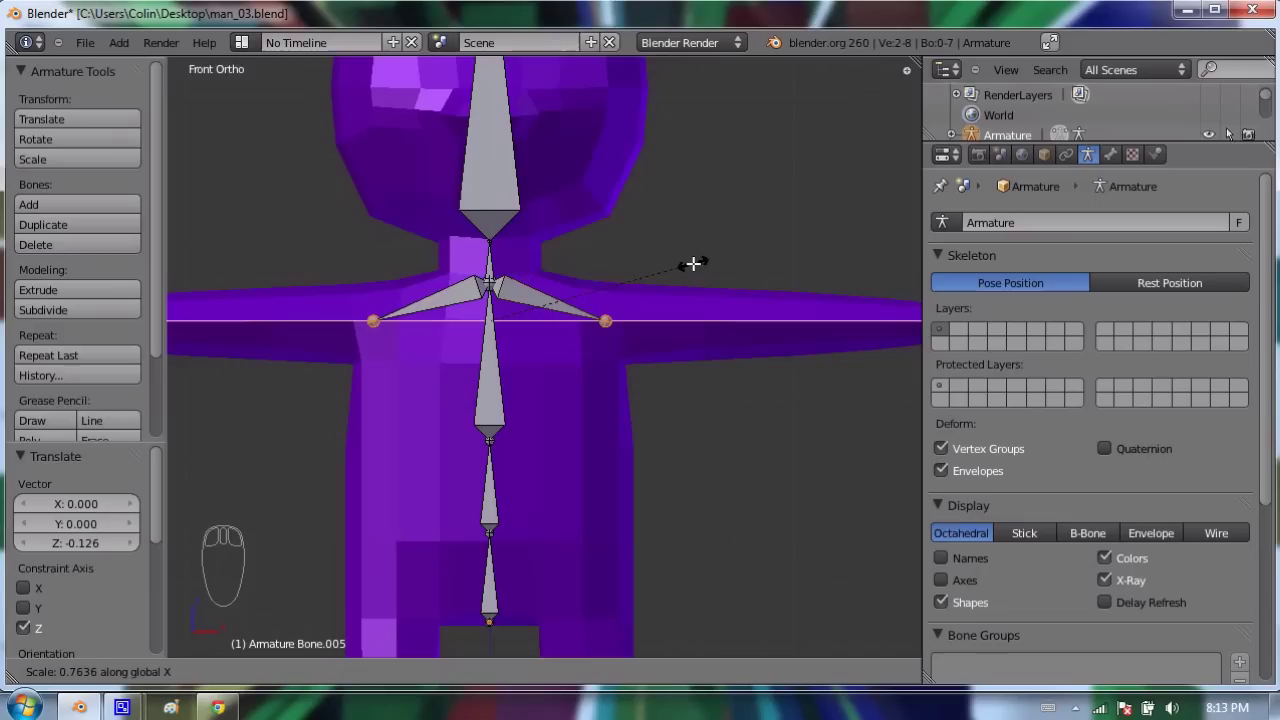
{"action": "left_click", "coordinate": [689, 262]}
{"action": "scroll", "coordinate": [406, 349], "scroll_direction": "down", "scroll_amount": 3}
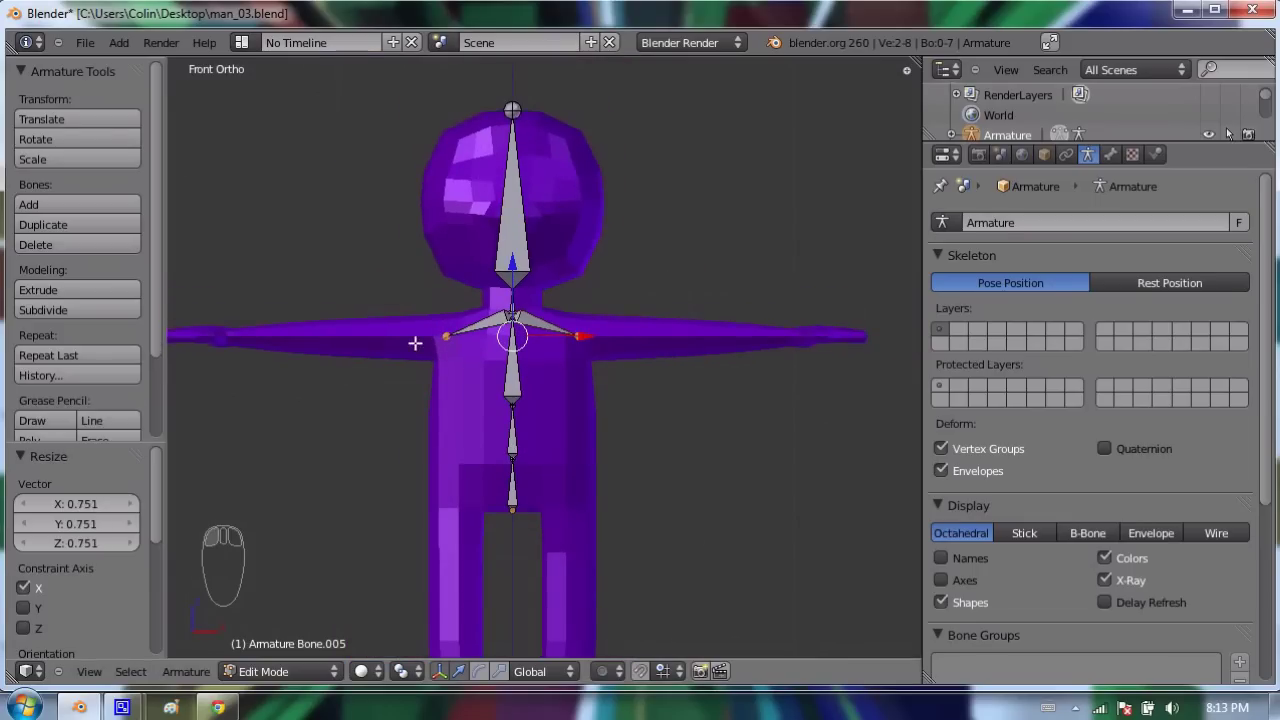
{"action": "middle_click_drag", "start_coordinate": [419, 341], "coordinate": [462, 321], "text": "shift"}
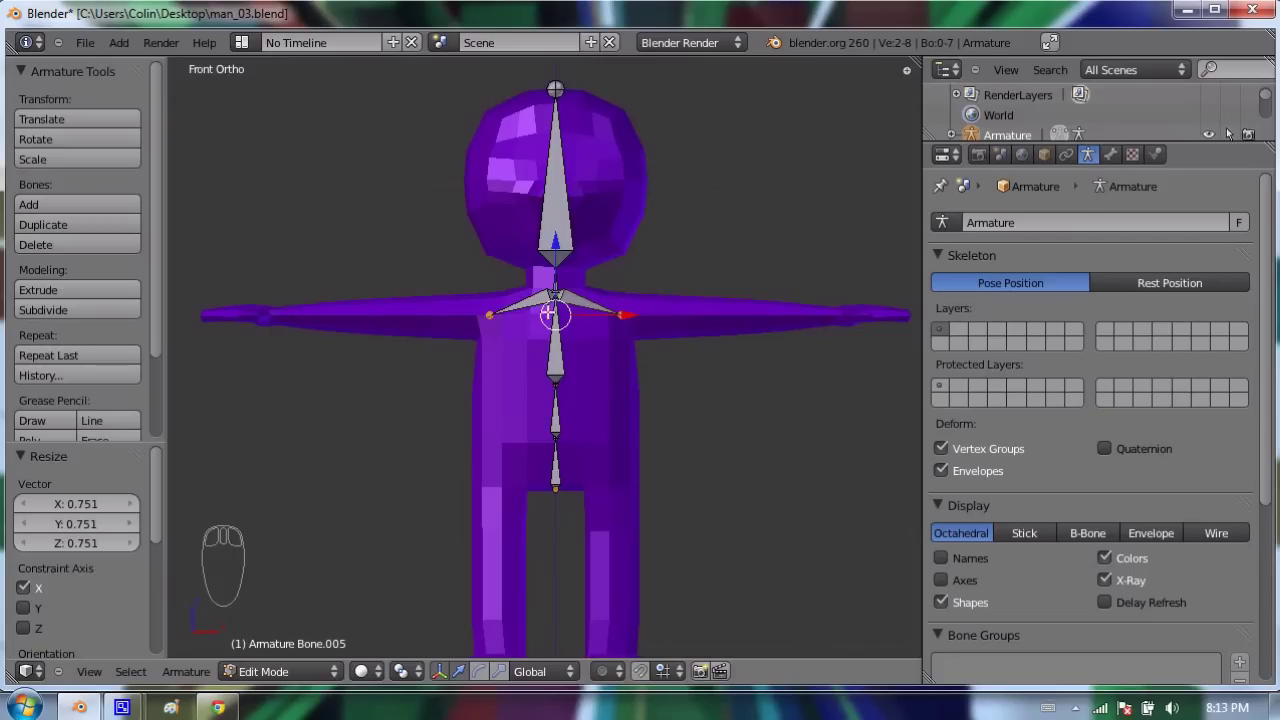
Extrude arm bones from both shoulder tips and scale their ends outward along X by about 5.4 to reach the hands
{"action": "key", "text": "e"}
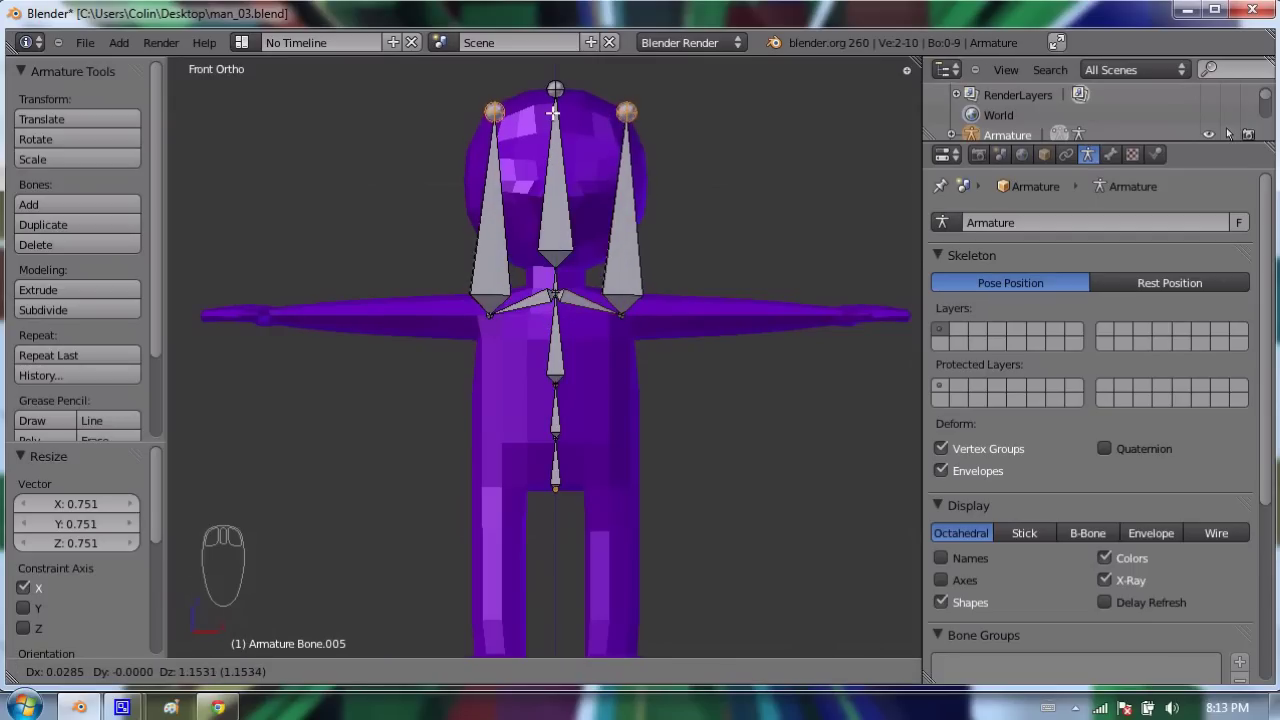
{"action": "right_click", "coordinate": [553, 113]}
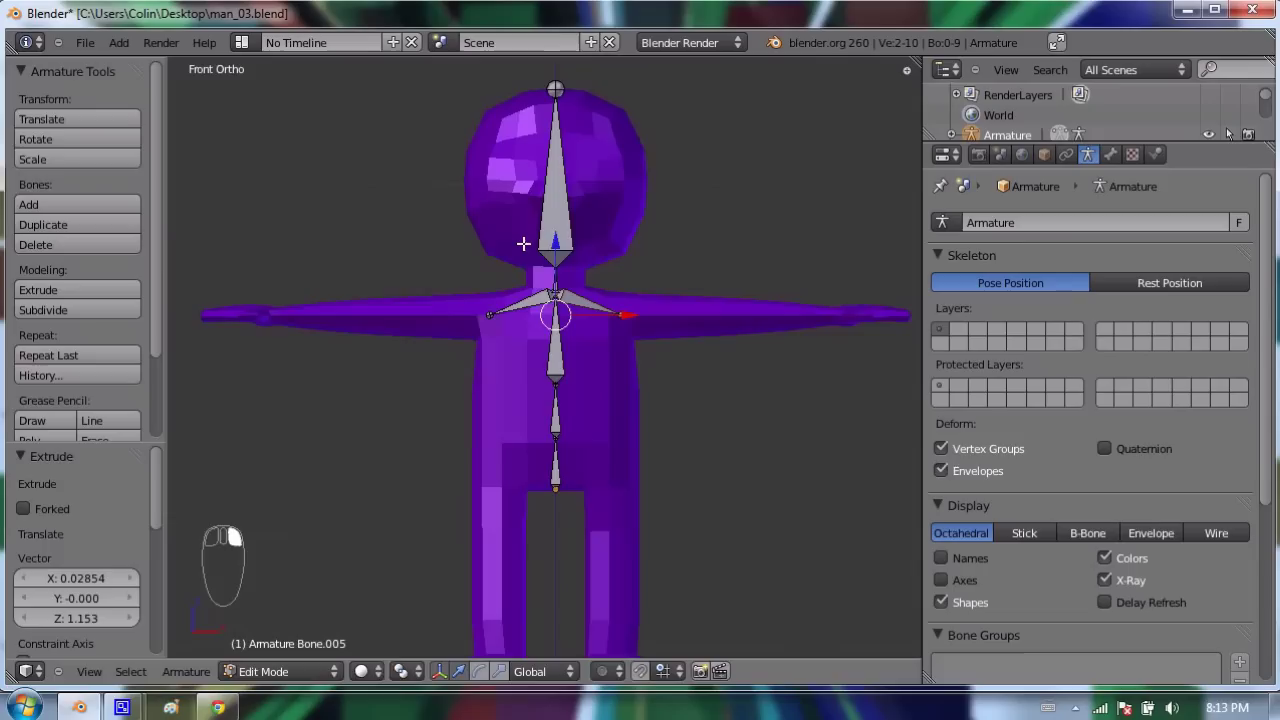
{"action": "key", "text": "s"}
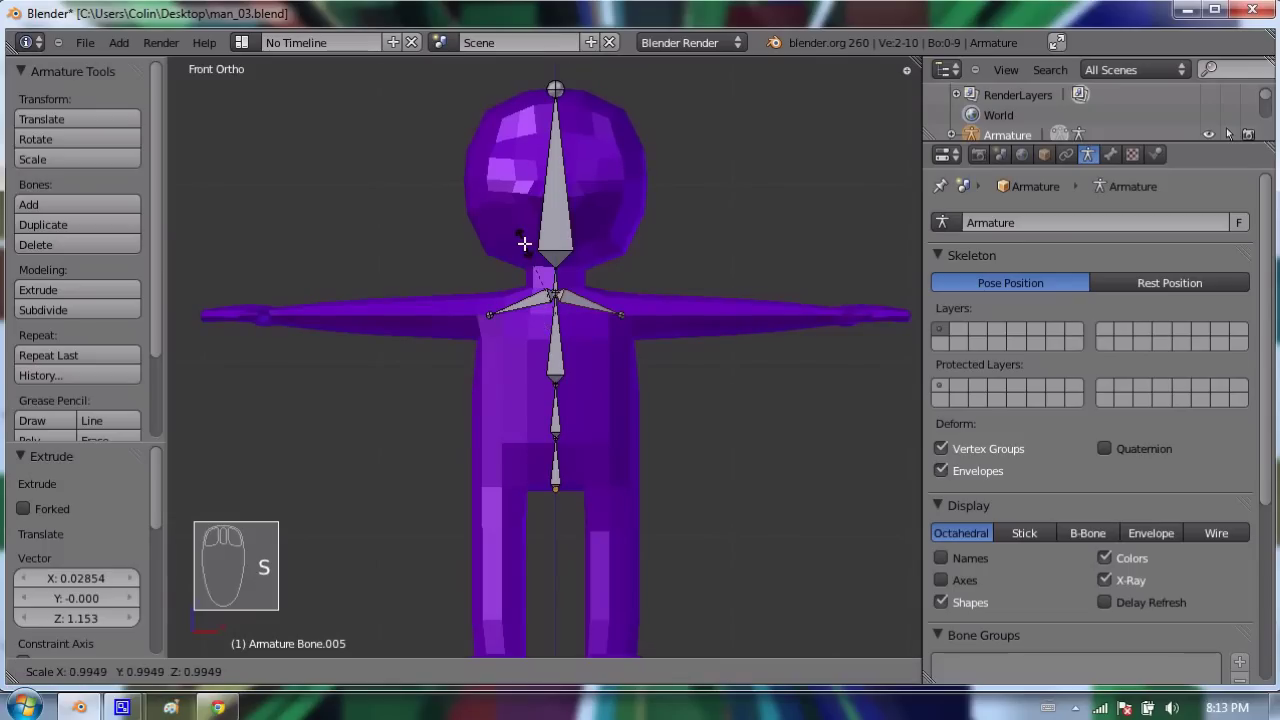
{"action": "key", "text": "x"}
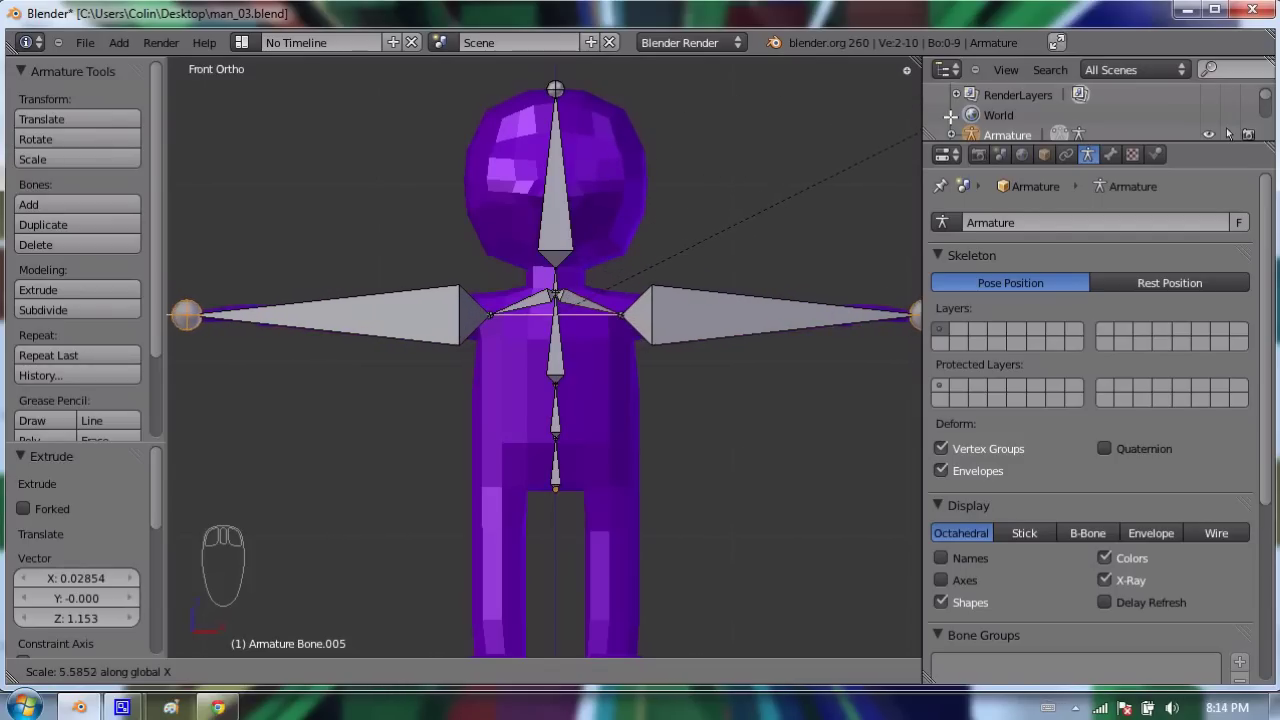
{"action": "left_click", "coordinate": [512, 284]}
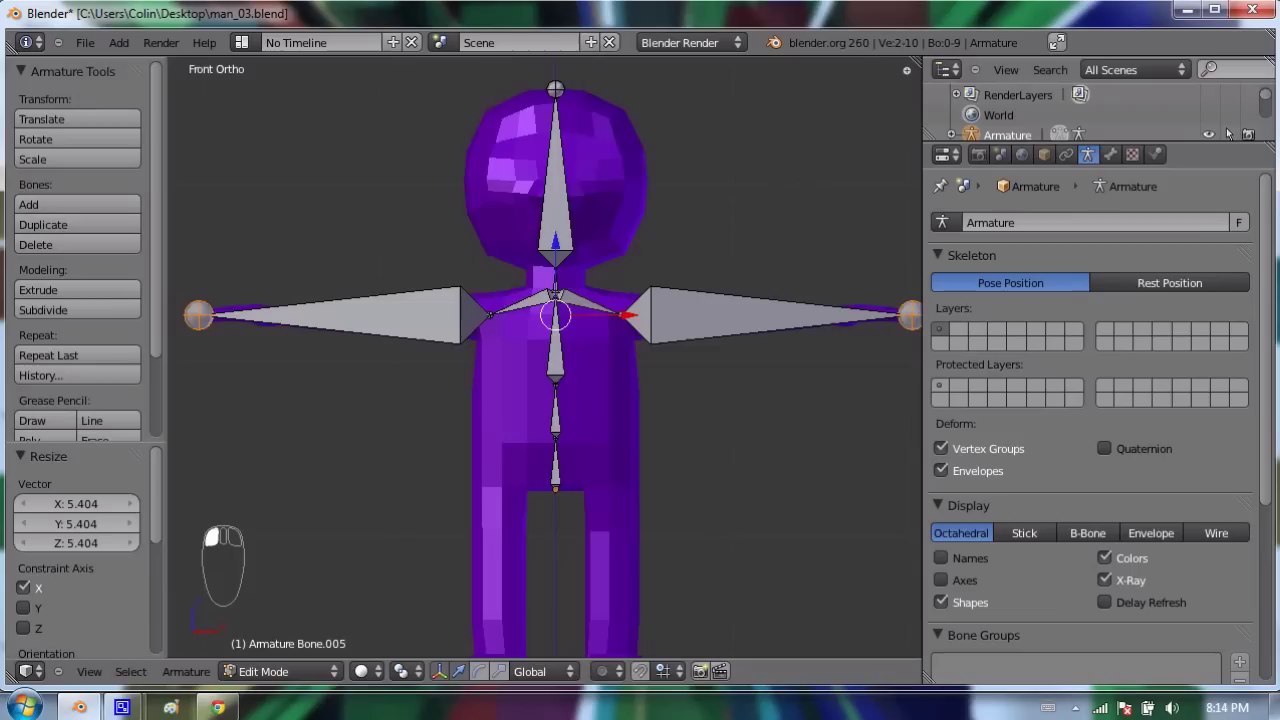
Subdivide the arm bone on the negative X side with 2 cuts
{"action": "right_click", "coordinate": [443, 299]}
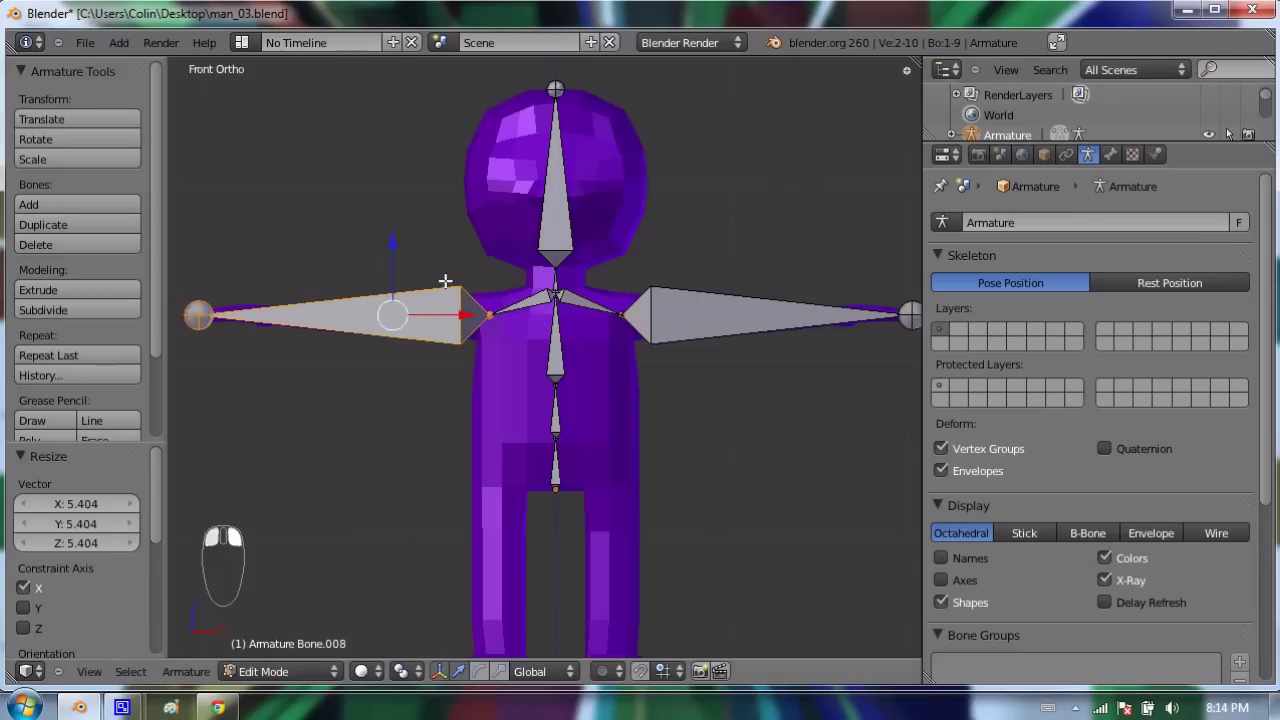
{"action": "key", "text": "w"}
{"action": "left_click", "coordinate": [457, 223]}
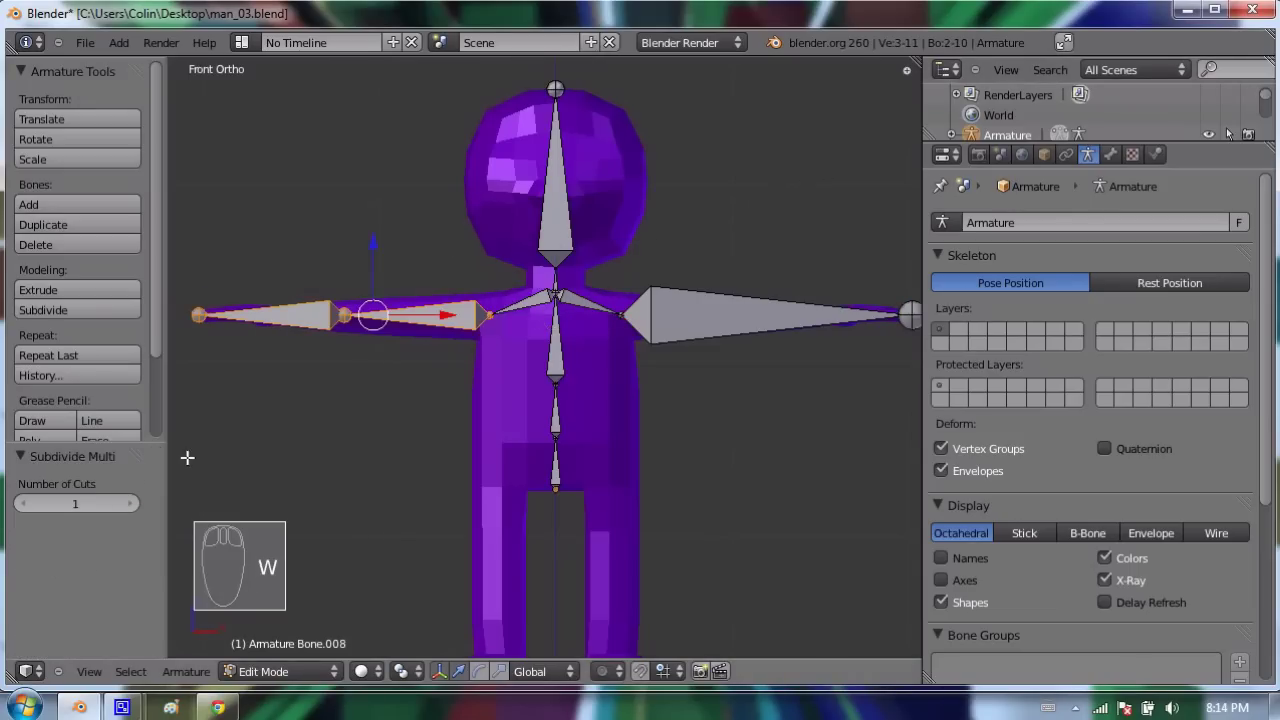
{"action": "left_click", "coordinate": [130, 503]}
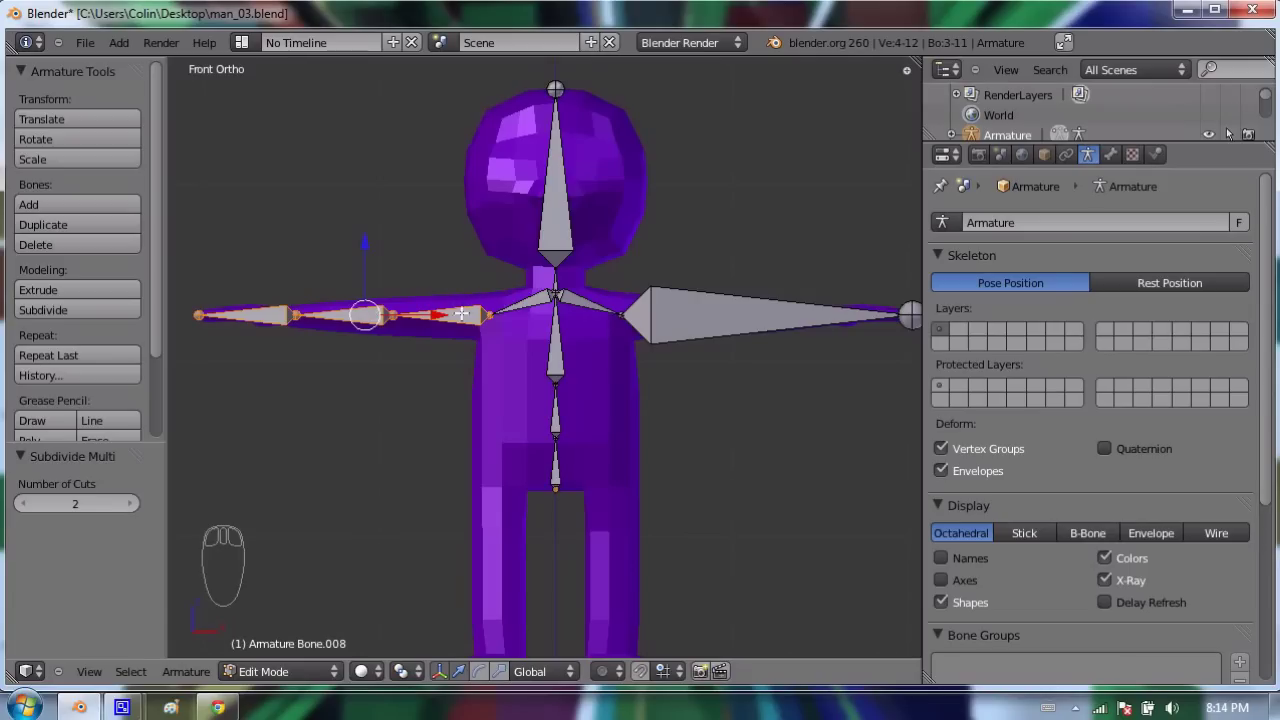
Subdivide the arm bone on the positive X side with 2 cuts to match the other arm
{"action": "right_click", "coordinate": [734, 315]}
{"action": "key", "text": "w"}
{"action": "key", "text": "w"}
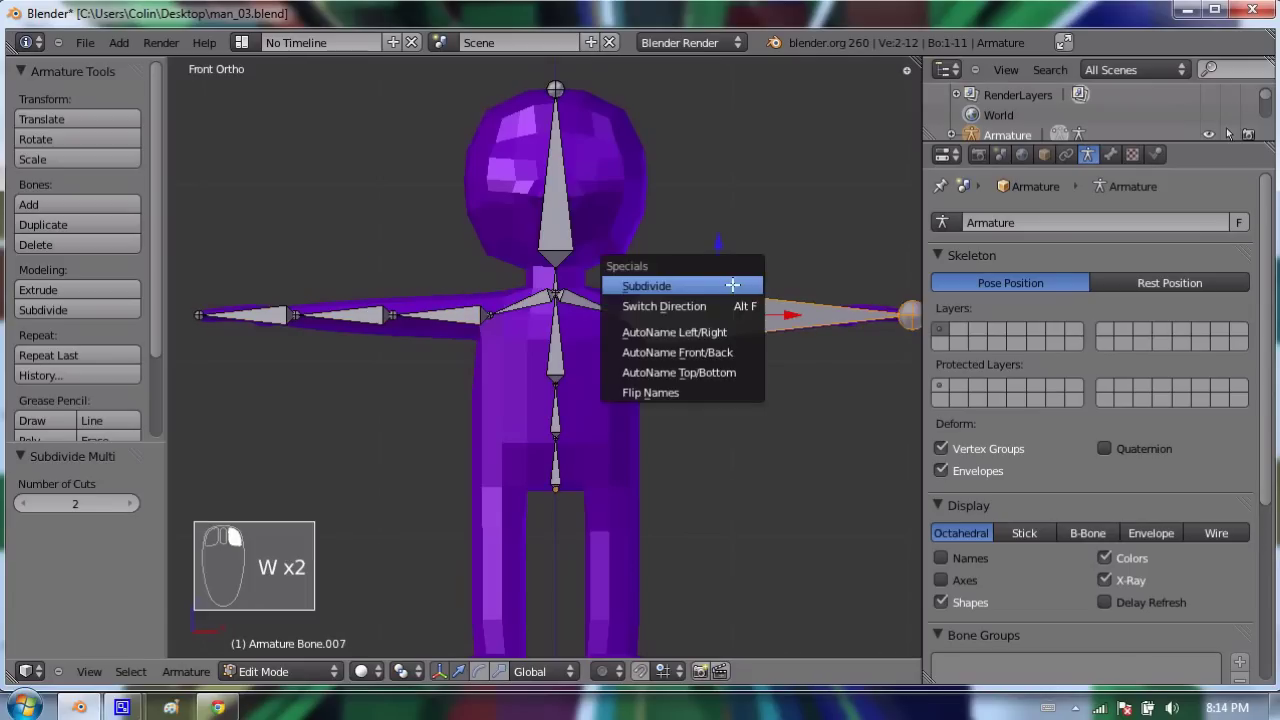
{"action": "left_click", "coordinate": [733, 287]}
{"action": "left_click", "coordinate": [136, 504]}
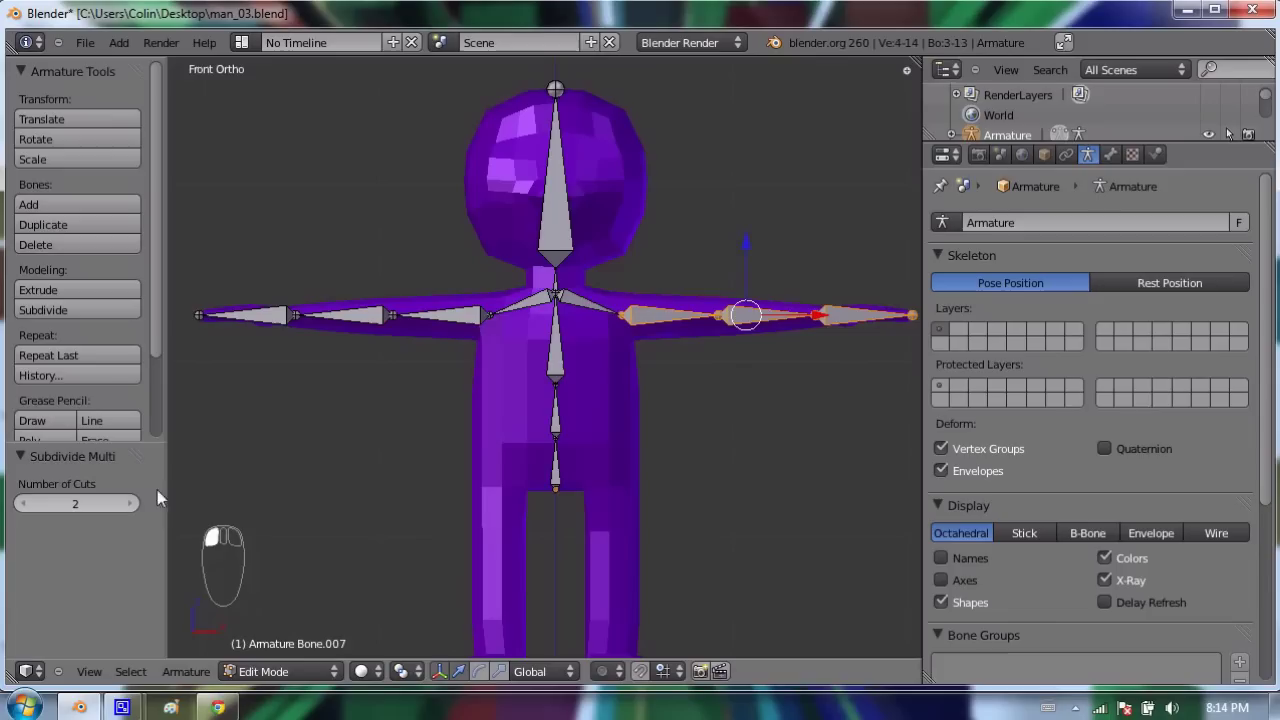
Select both wrist joints and scale them outward along X by a factor of about 1.102
{"action": "right_click", "coordinate": [295, 315]}
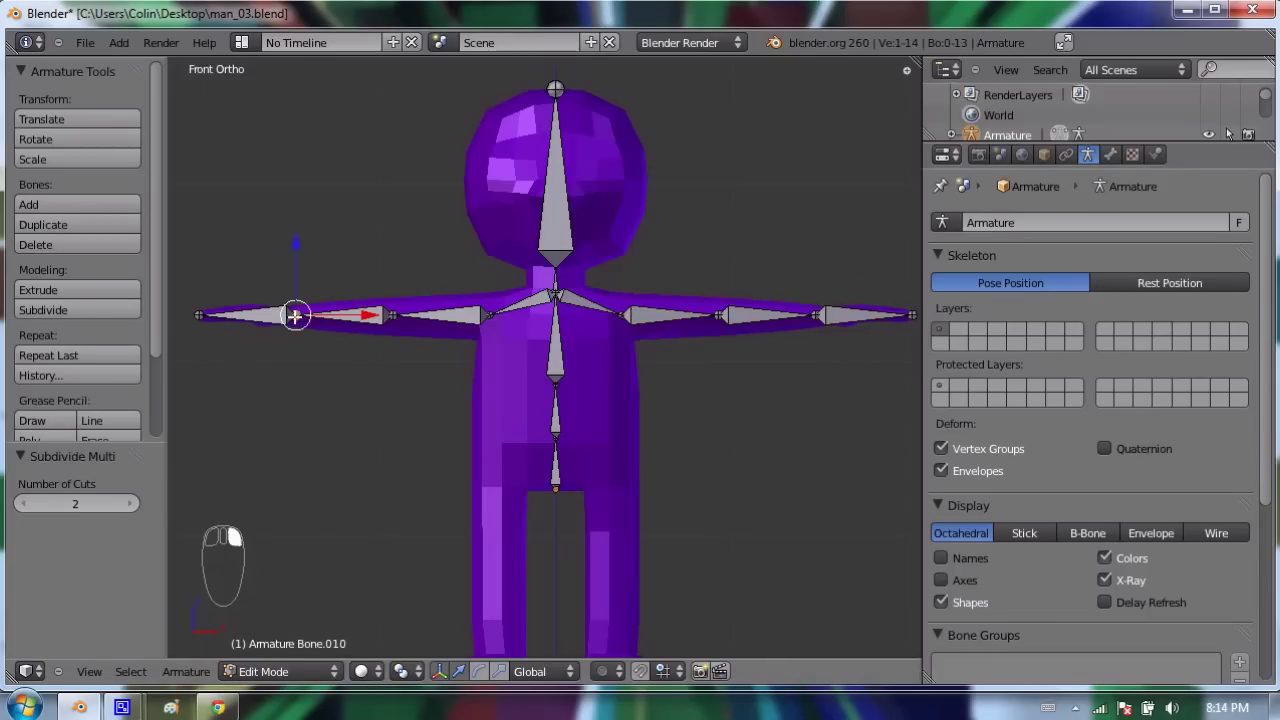
{"action": "right_click", "coordinate": [555, 315]}
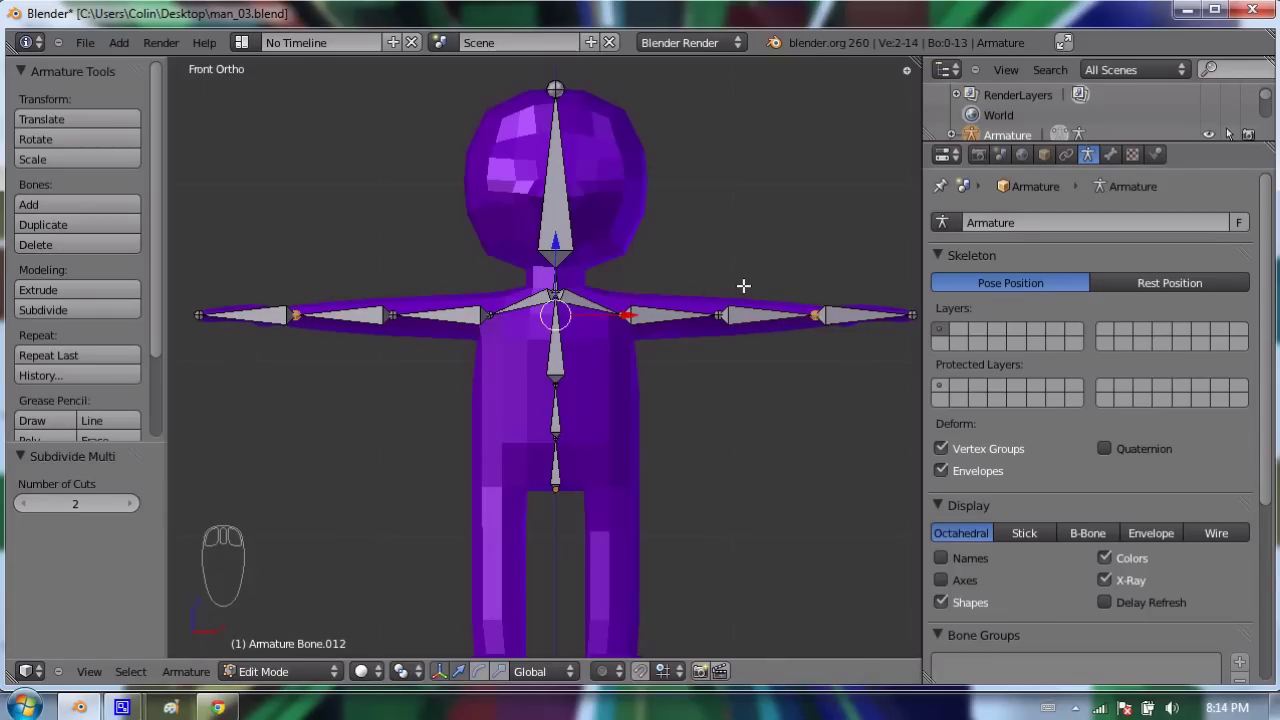
{"action": "key", "text": "s"}
{"action": "key", "text": "x"}
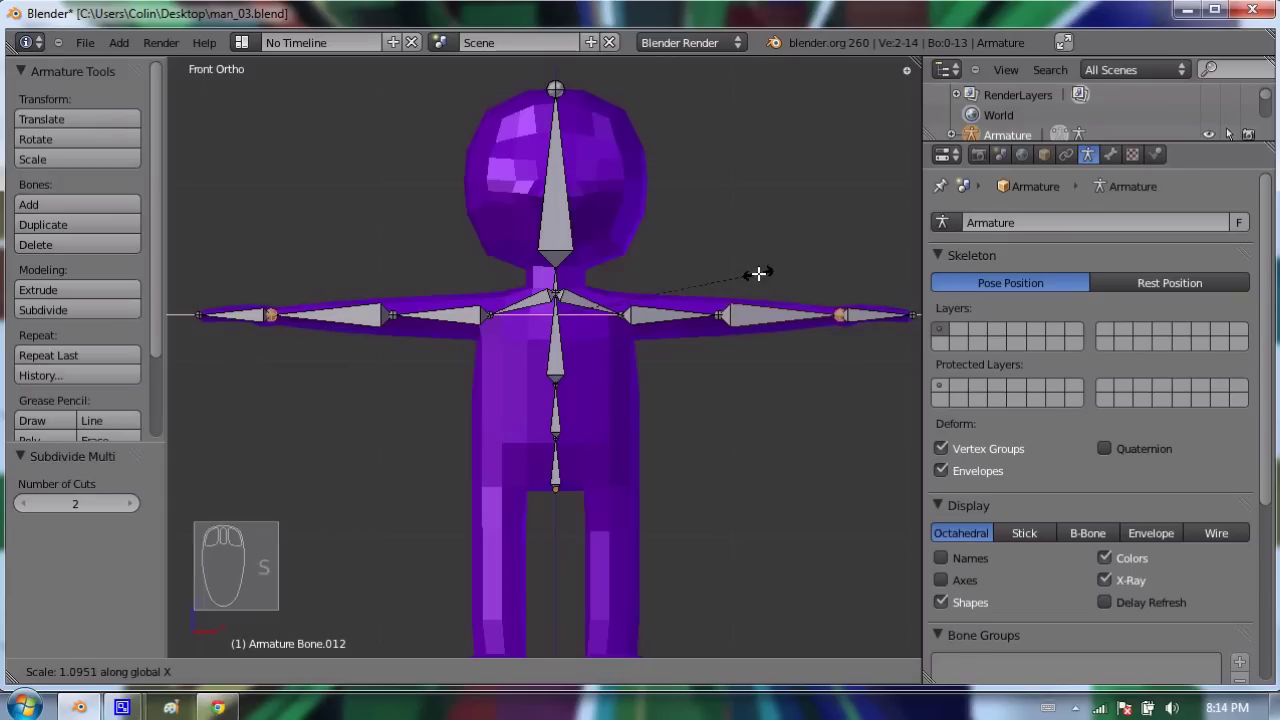
{"action": "left_click", "coordinate": [759, 271]}
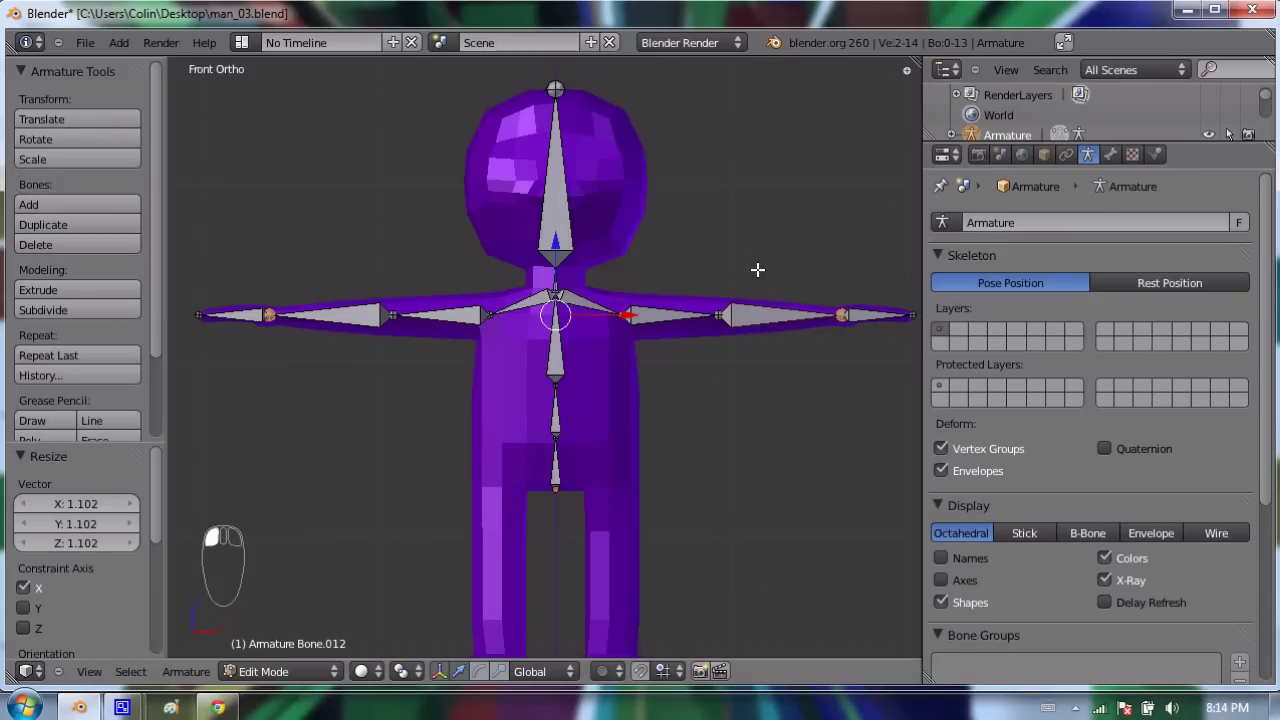
Check the arms from above and scale the wrist joints inward along X by about 0.98 to fit the mesh wrists
{"action": "key", "text": "KP_7"}
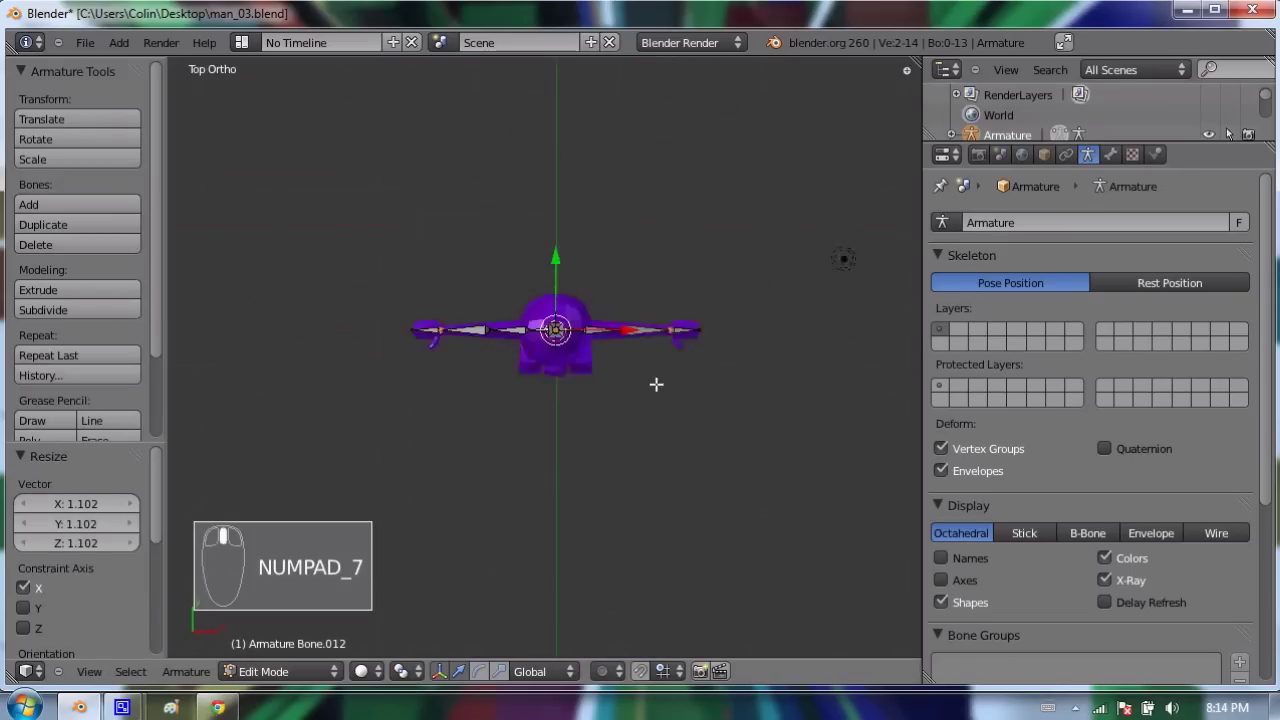
{"action": "scroll", "coordinate": [660, 375], "scroll_direction": "up", "scroll_amount": 5}
{"action": "scroll", "coordinate": [677, 368], "scroll_direction": "up", "scroll_amount": 2}
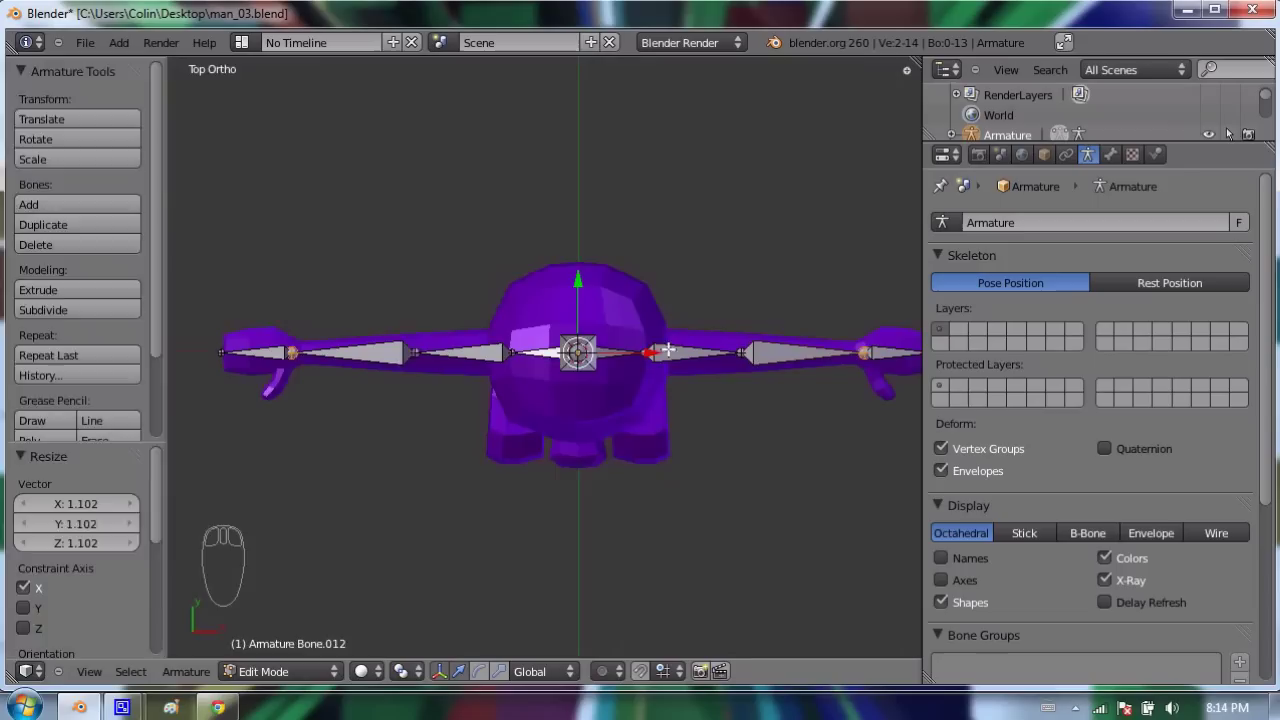
{"action": "key", "text": "t"}
{"action": "key", "text": "s"}
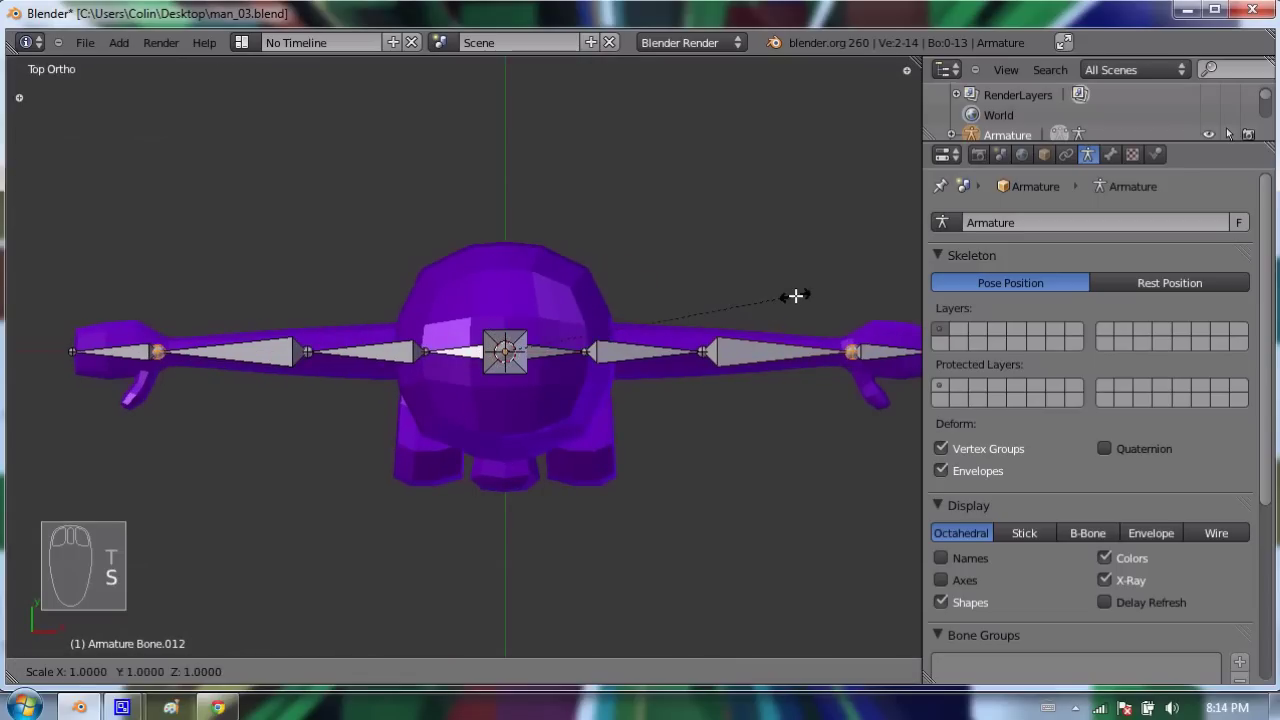
{"action": "key", "text": "x"}
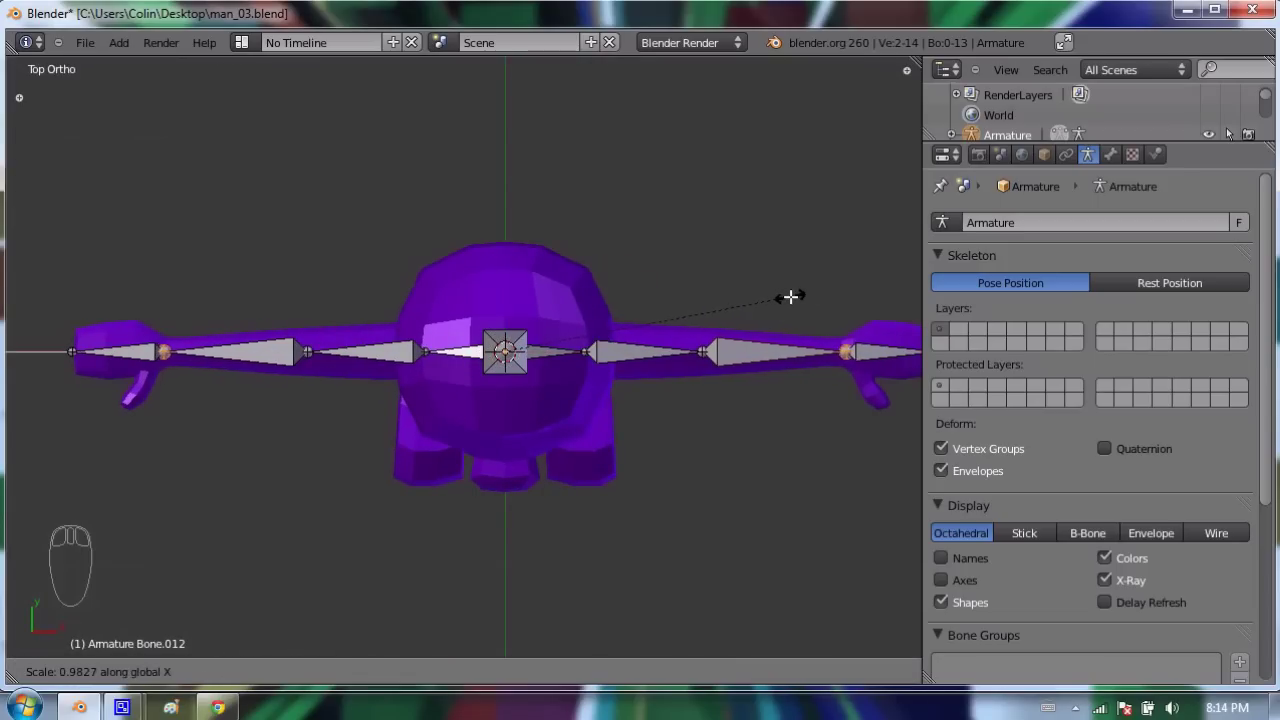
{"action": "left_click", "coordinate": [757, 329]}
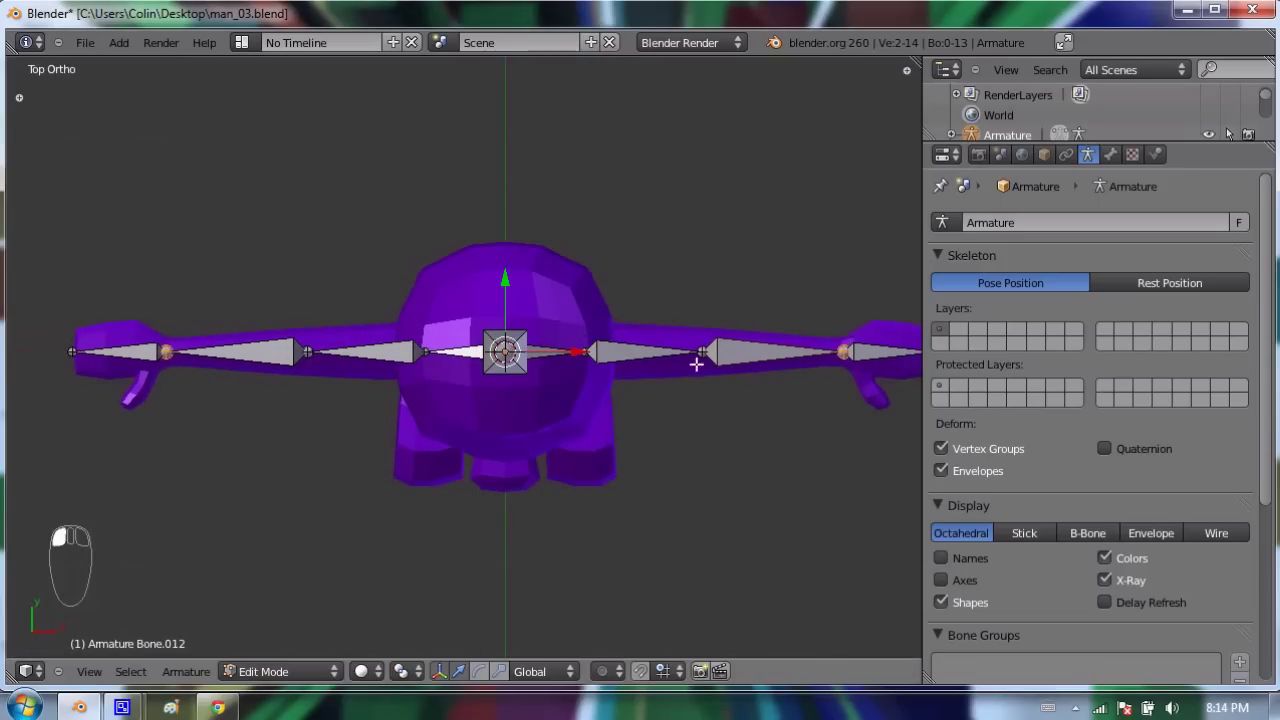
Select both elbow joints and scale them slightly outward along X
{"action": "right_click", "coordinate": [308, 353]}
{"action": "right_click", "coordinate": [703, 352], "text": "shift"}
{"action": "key", "text": "s"}
{"action": "key", "text": "x"}
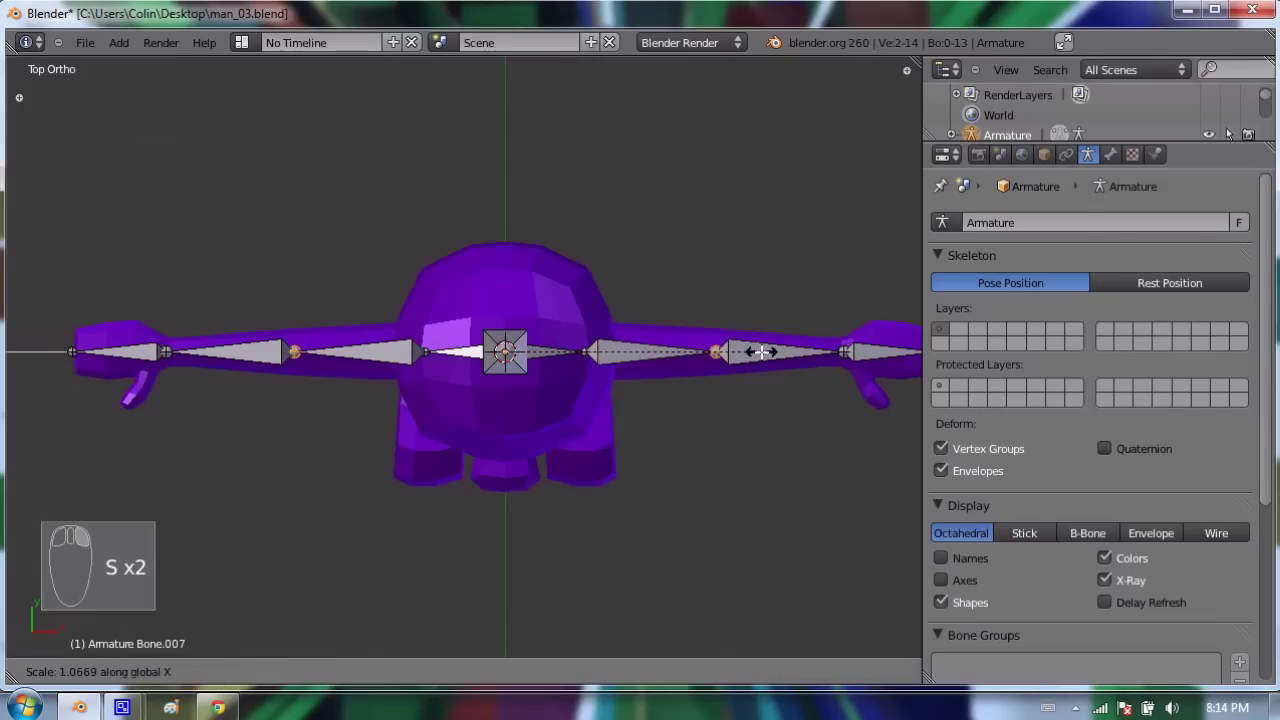
{"action": "left_click", "coordinate": [755, 351]}
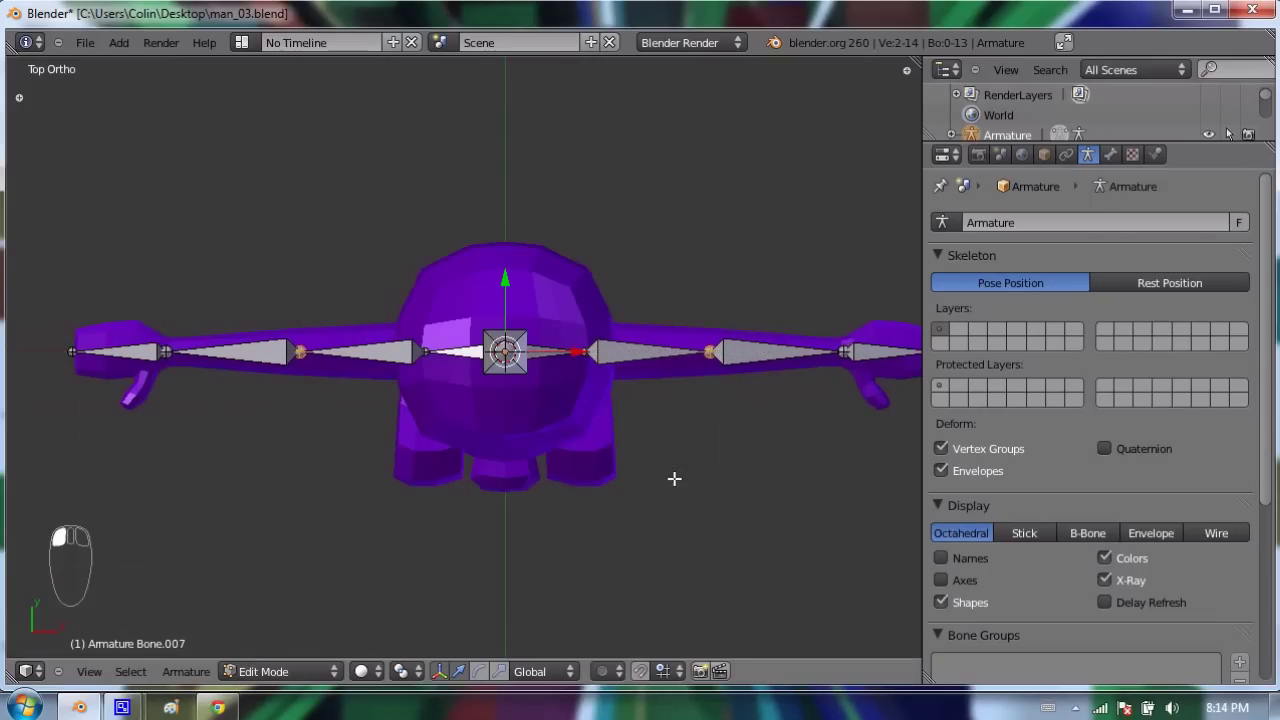
In front view, extrude a hip bone 0.4 along X from the base joint of the spine
{"action": "middle_click_drag", "start_coordinate": [677, 477], "coordinate": [680, 286]}
{"action": "key", "text": "KP_1"}
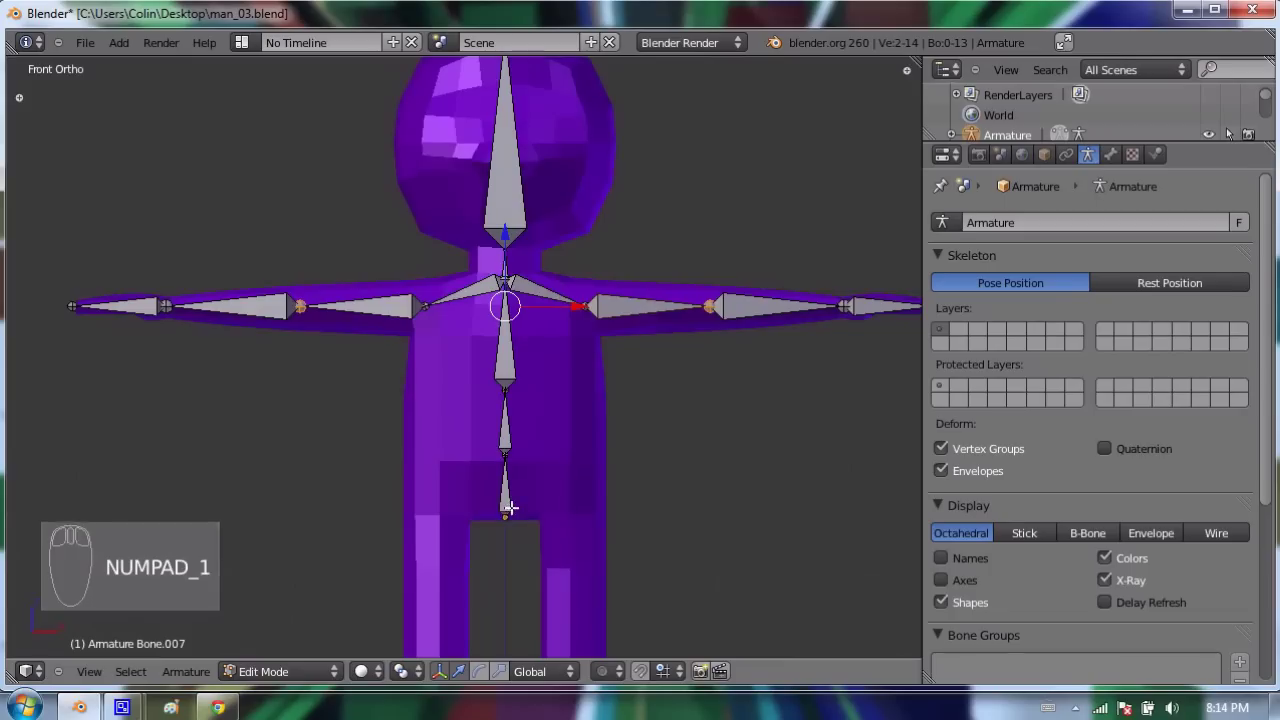
{"action": "right_click", "coordinate": [506, 512]}
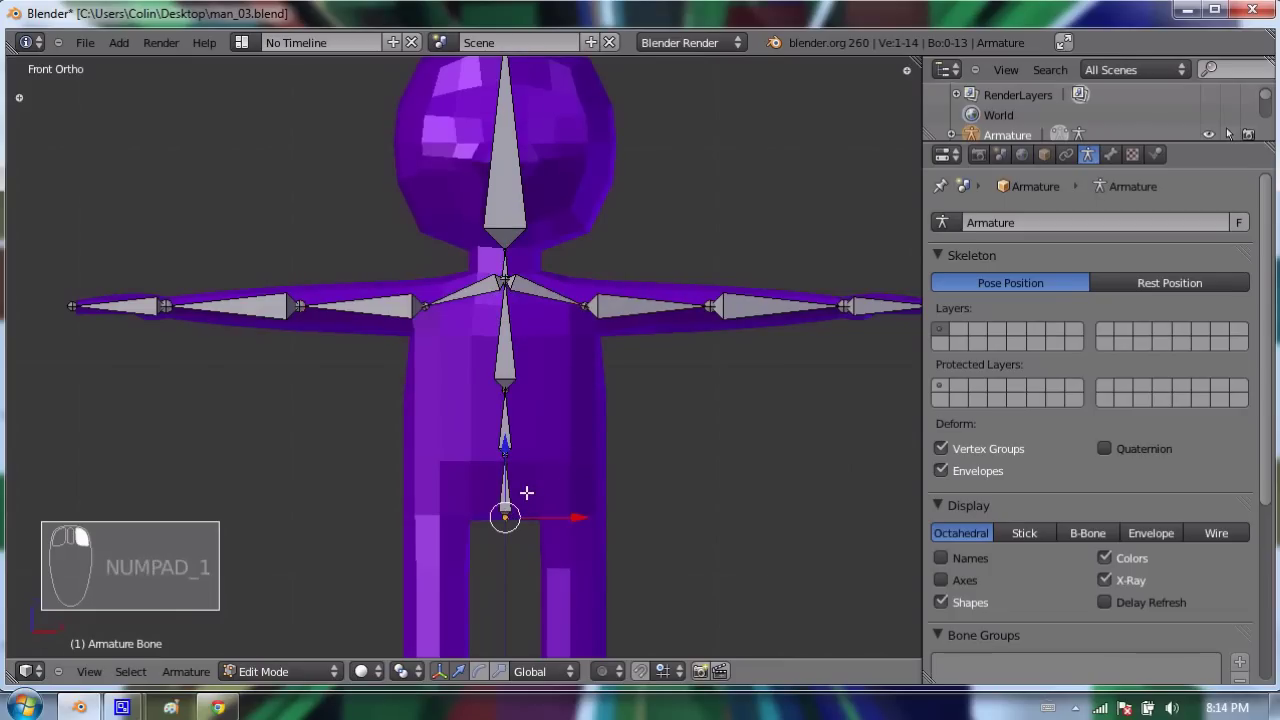
{"action": "key", "text": "e"}
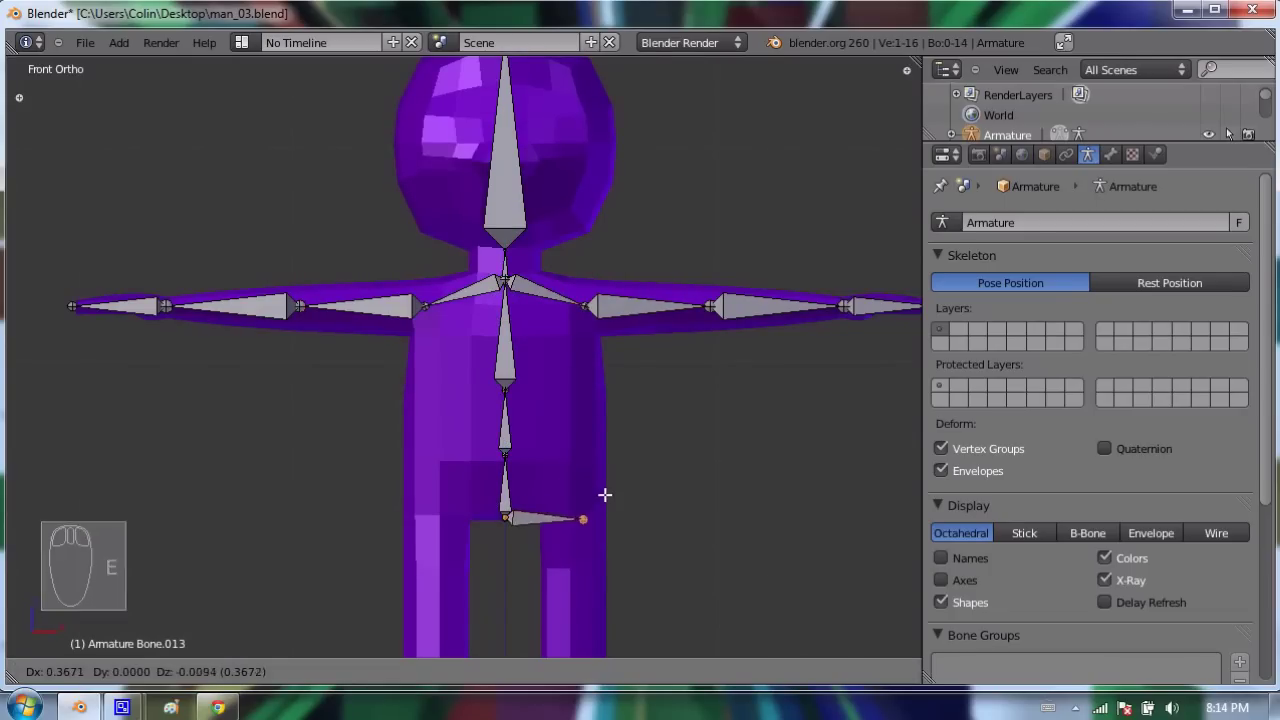
{"action": "type", "text": "x0.4"}
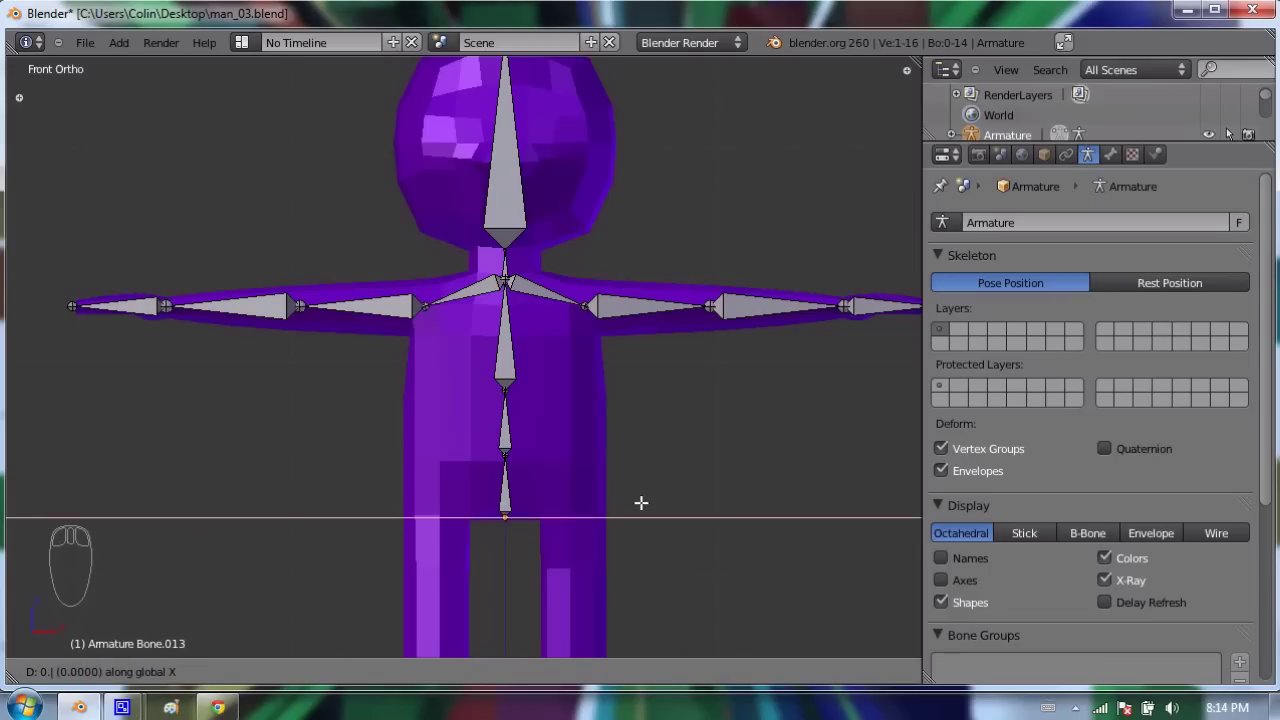
{"action": "key", "text": "Return"}
{"action": "key", "text": "KP_1"}
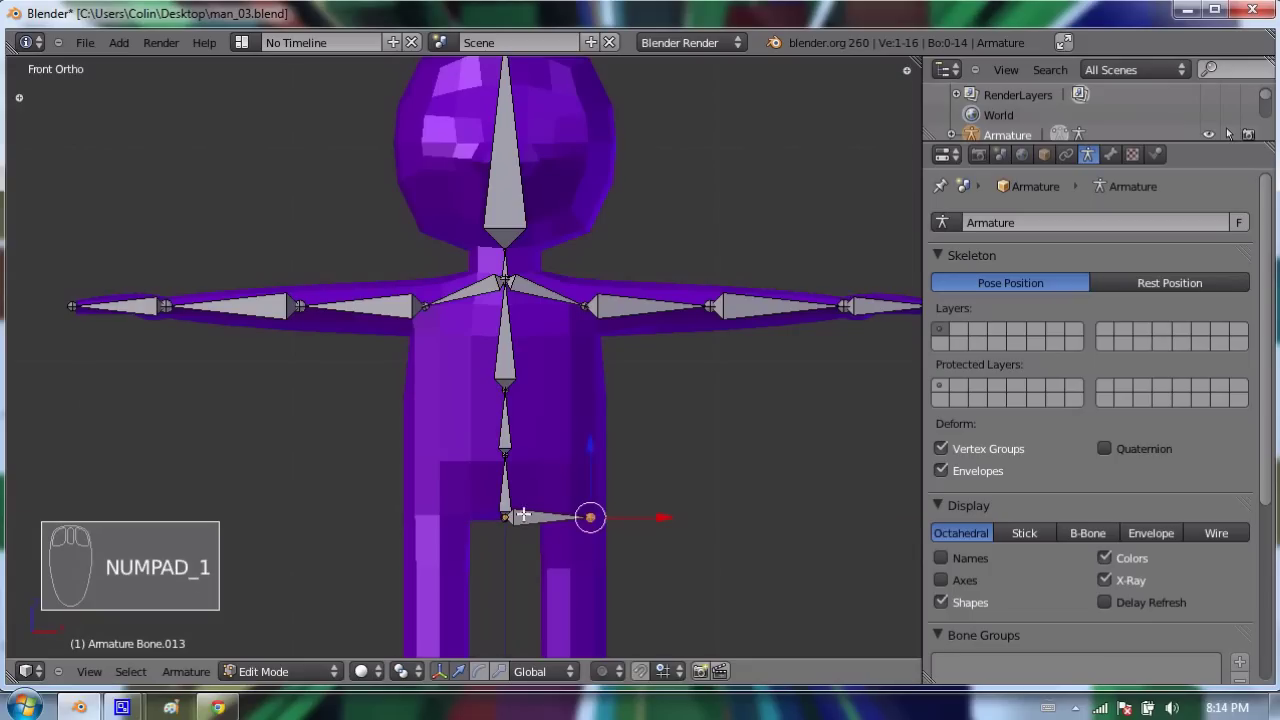
Extrude the opposite hip bone along negative X from the spine's base joint, matching the first one's length
{"action": "middle_click_drag", "start_coordinate": [498, 499], "coordinate": [519, 412], "text": "shift"}
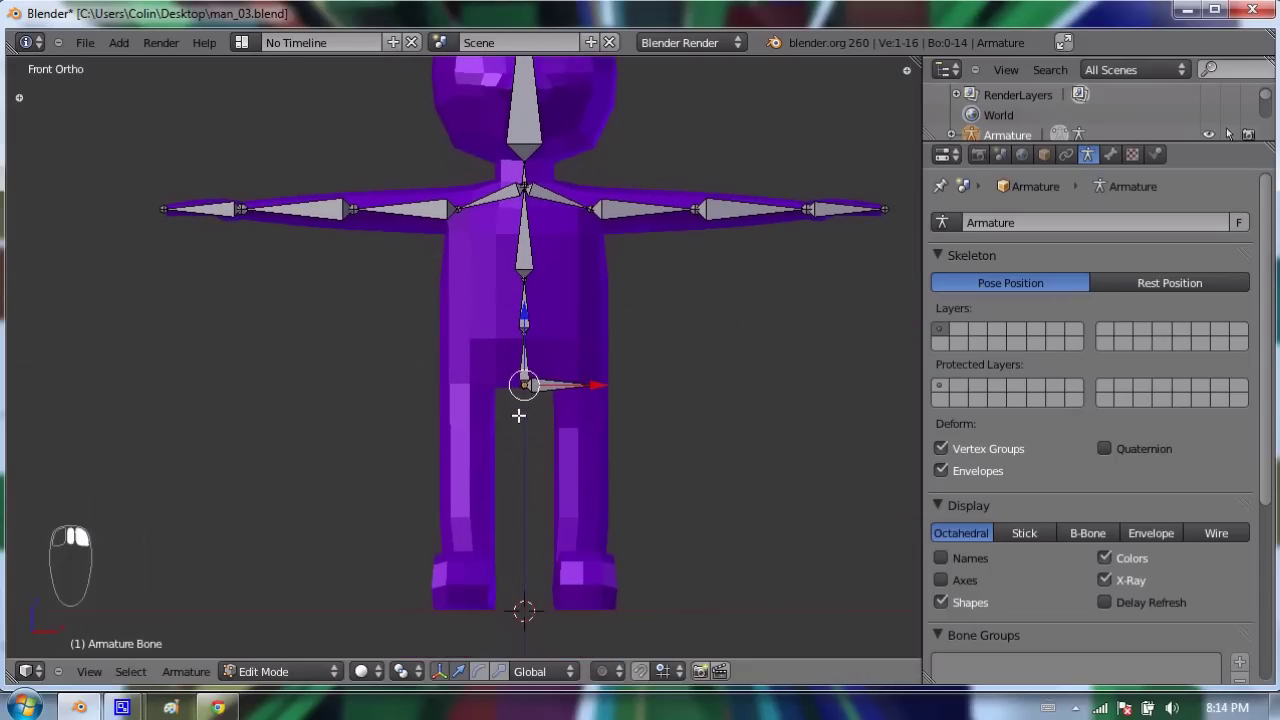
{"action": "key", "text": "e"}
{"action": "middle_click", "coordinate": [519, 408]}
{"action": "type", "text": "-1"}
{"action": "key", "text": "Return"}
{"action": "scroll", "coordinate": [522, 406], "scroll_direction": "up", "scroll_amount": 4}
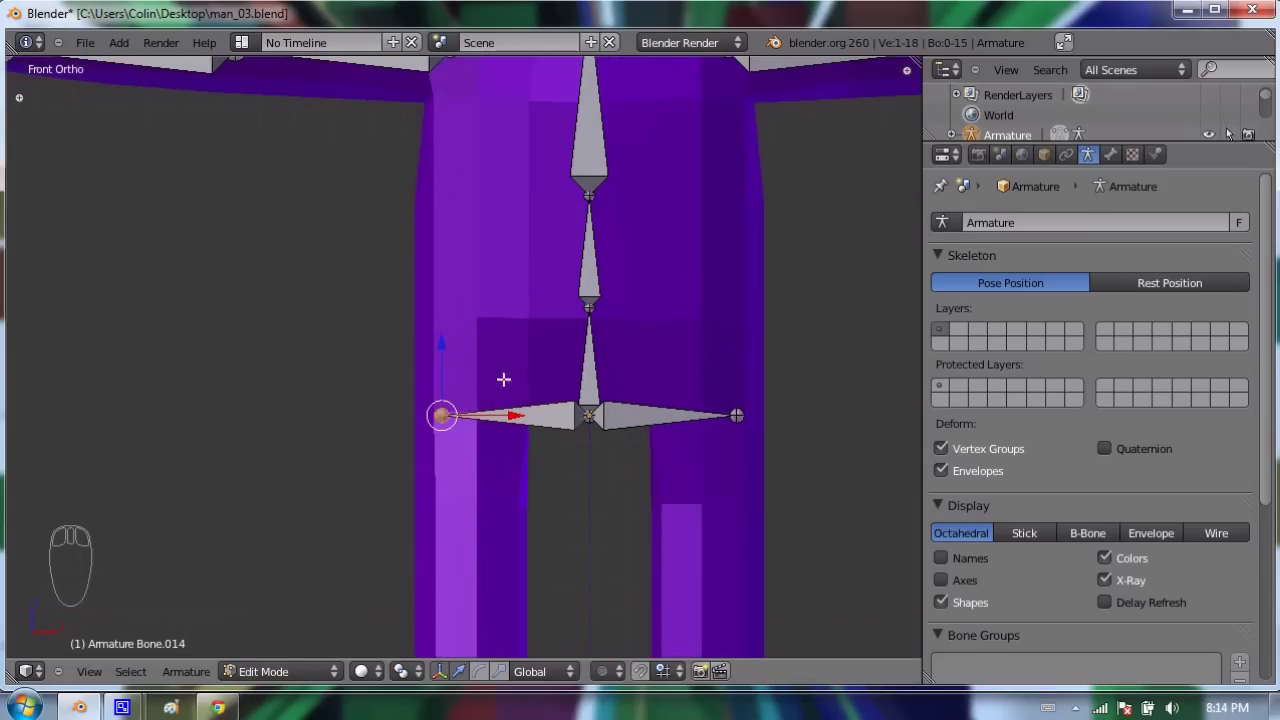
Scale the two hip bone tips toward each other along X and raise them slightly along Z
{"action": "right_click", "coordinate": [737, 415], "text": "shift"}
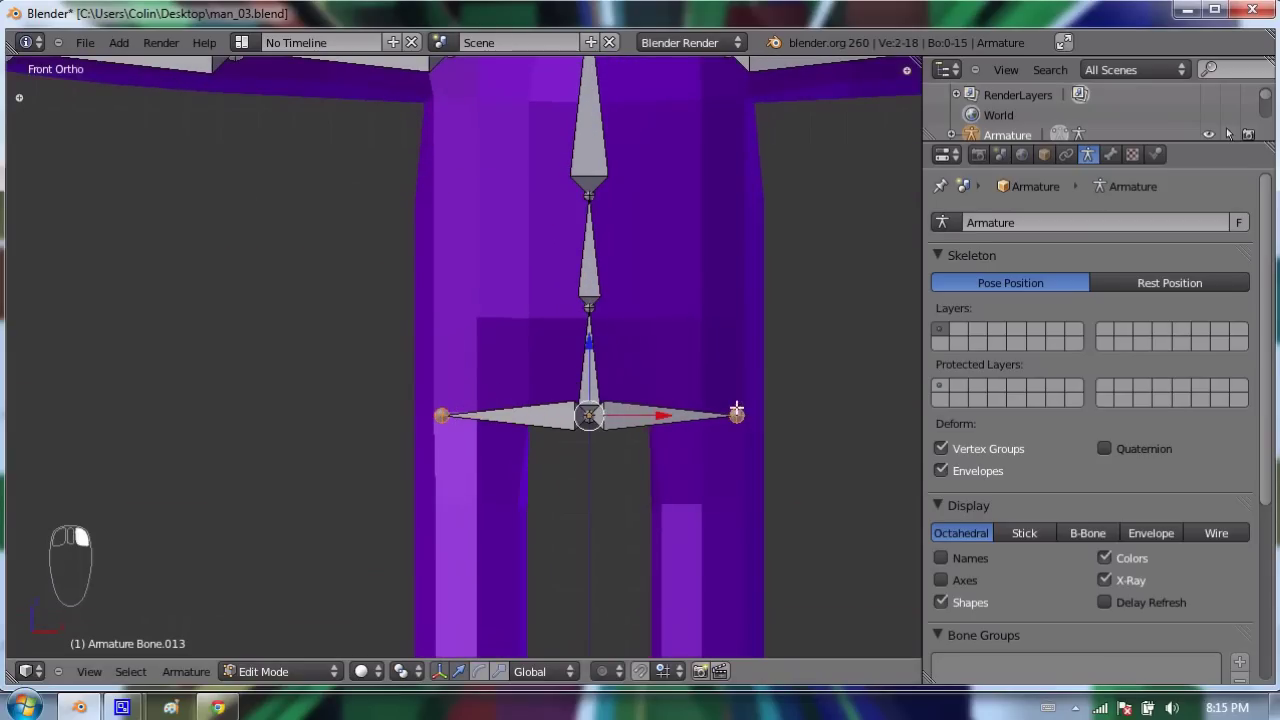
{"action": "key", "text": "s"}
{"action": "middle_click", "coordinate": [800, 378]}
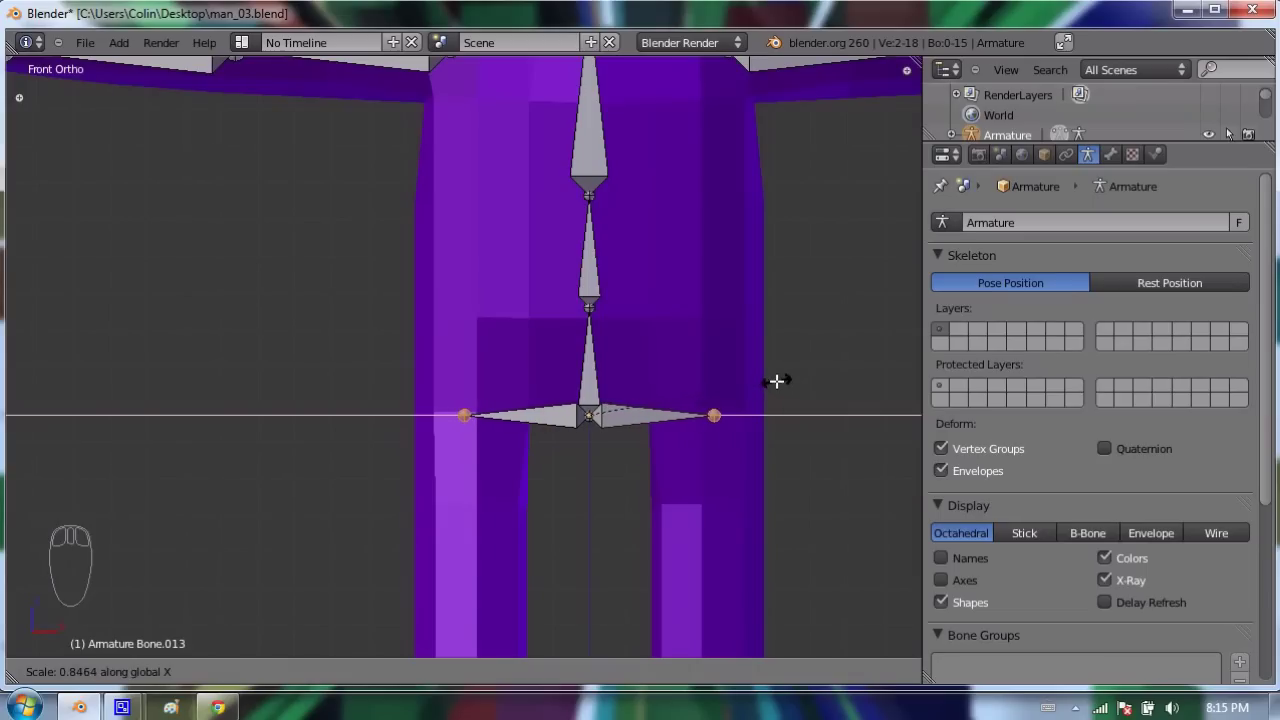
{"action": "left_click", "coordinate": [770, 380]}
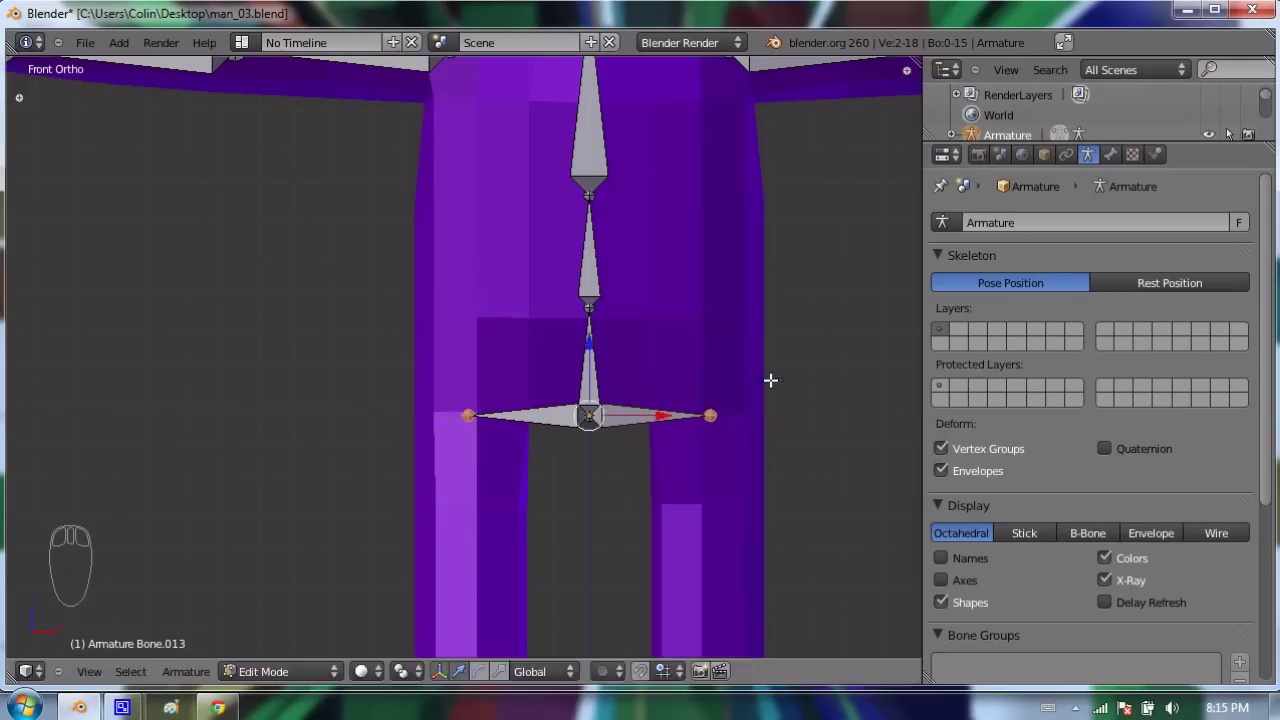
{"action": "key", "text": "g"}
{"action": "key", "text": "z"}
{"action": "left_click", "coordinate": [595, 329]}
Extrude leg bones from both hip tips about 1.2 downward along Z into the feet
{"action": "middle_click_drag", "start_coordinate": [595, 329], "coordinate": [540, 194], "text": "shift"}
{"action": "key", "text": "e"}
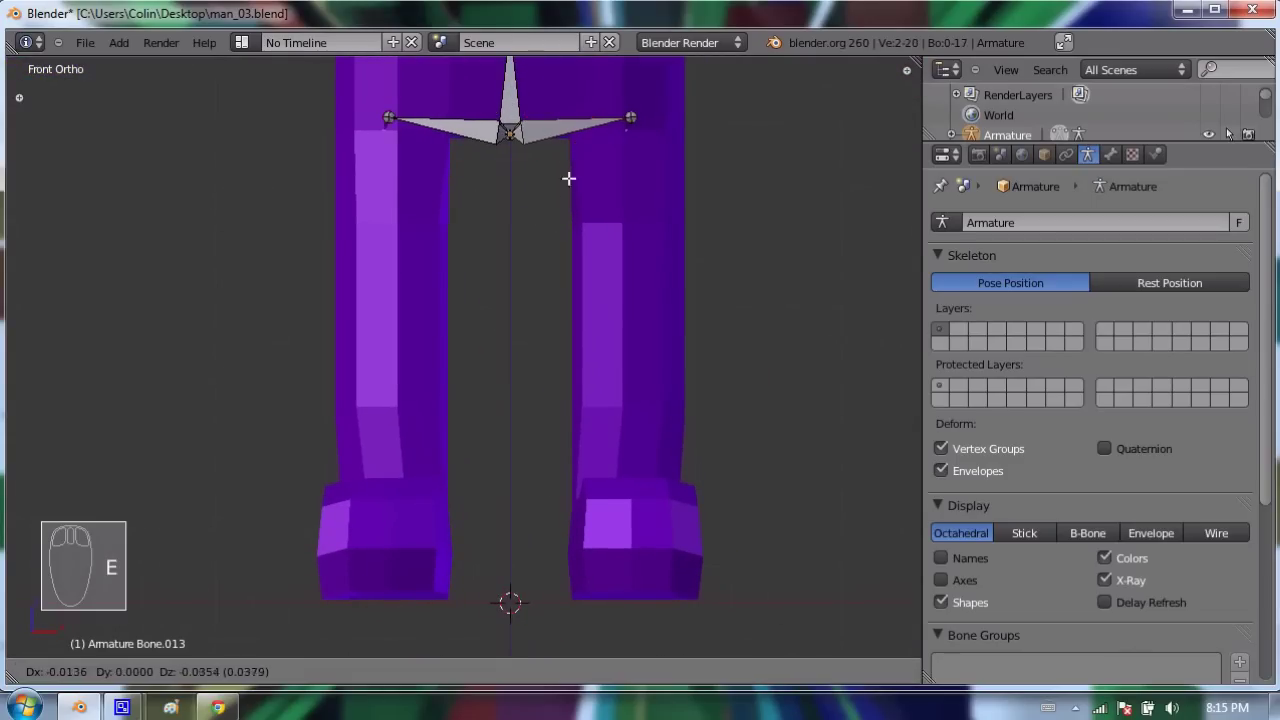
{"action": "key", "text": "z"}
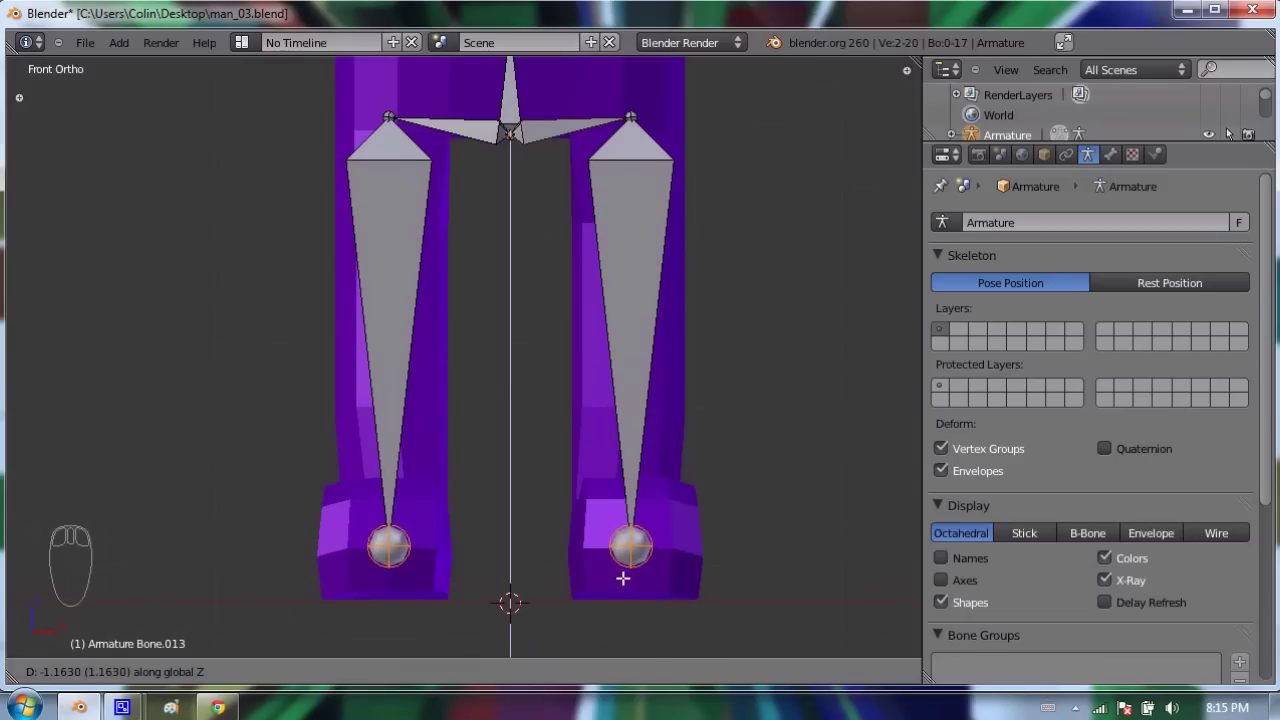
{"action": "left_click", "coordinate": [622, 581]}
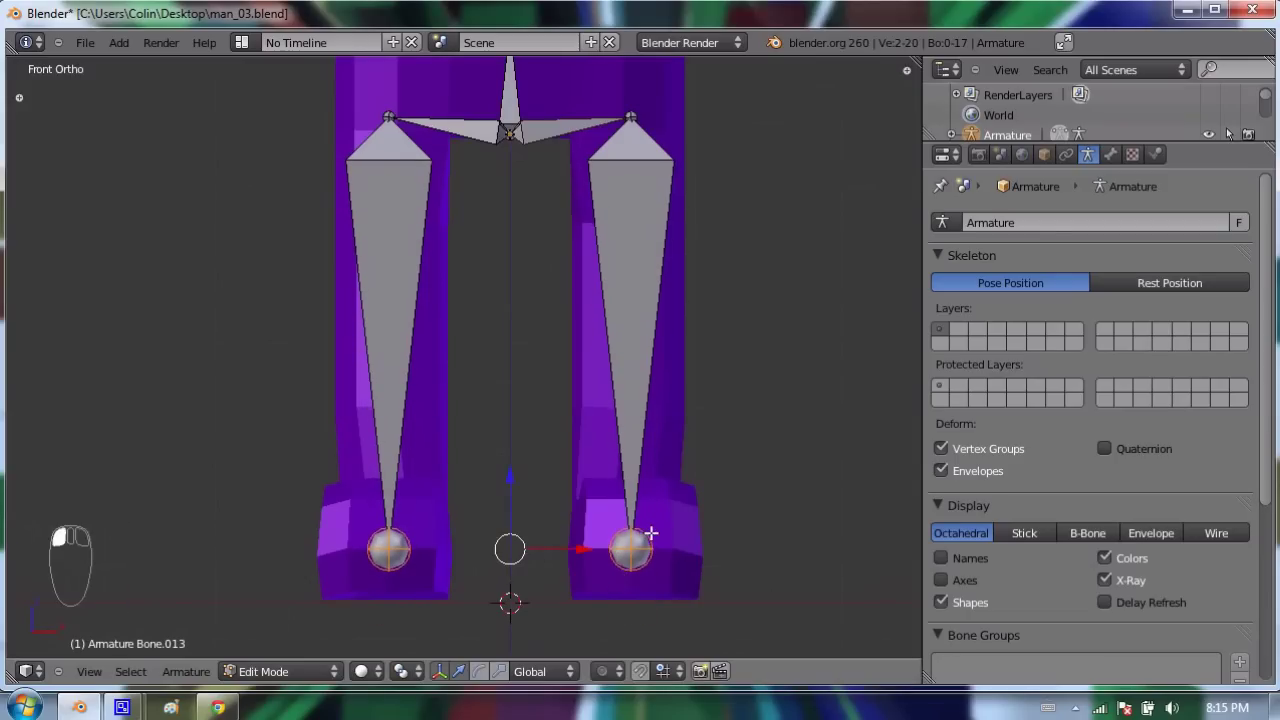
Scale the two ankle joints slightly apart along X so the leg bones follow the legs
{"action": "key", "text": "s"}
{"action": "key", "text": "x"}
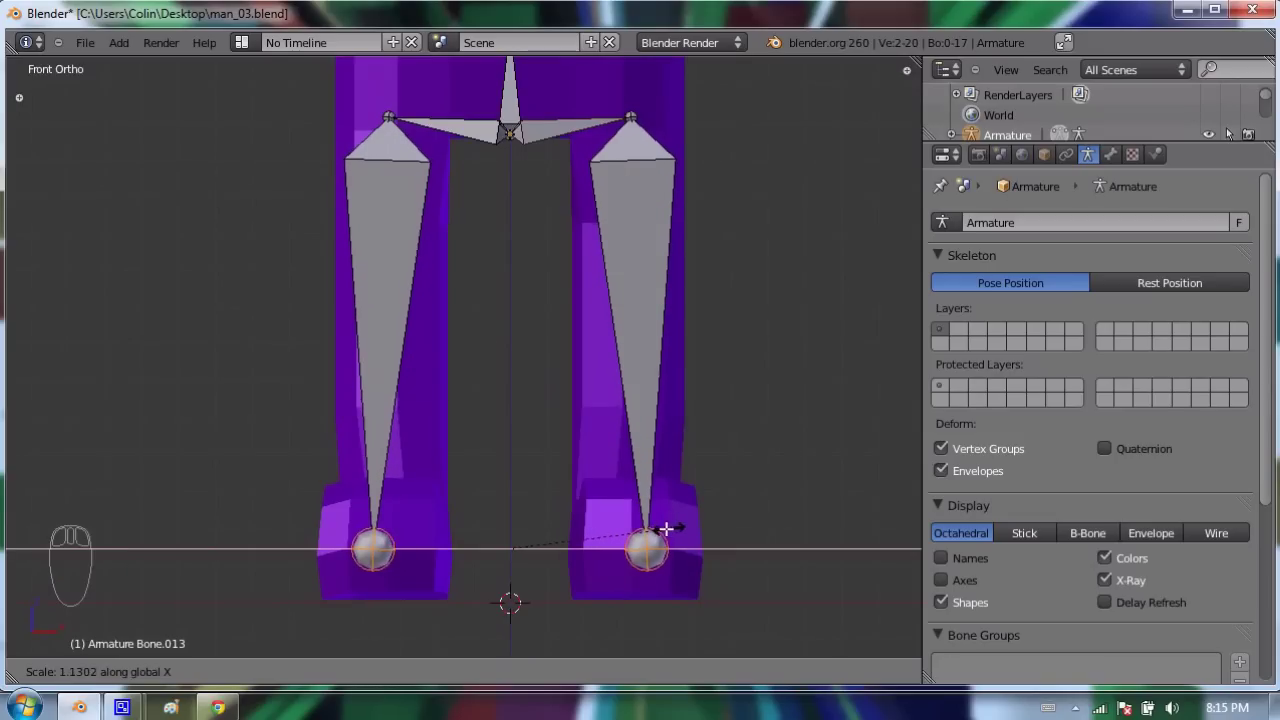
{"action": "left_click", "coordinate": [650, 527]}
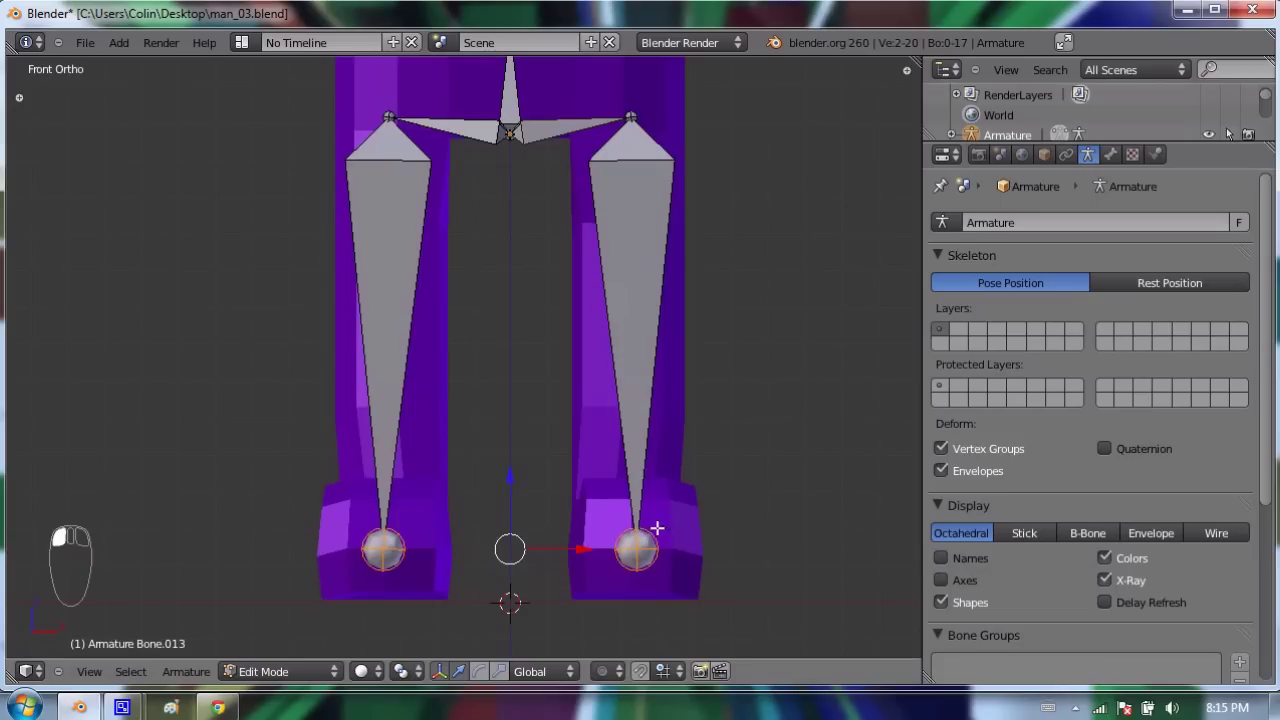
Subdivide both long leg bones once to create knee joints
{"action": "right_click", "coordinate": [402, 293]}
{"action": "key", "text": "w"}
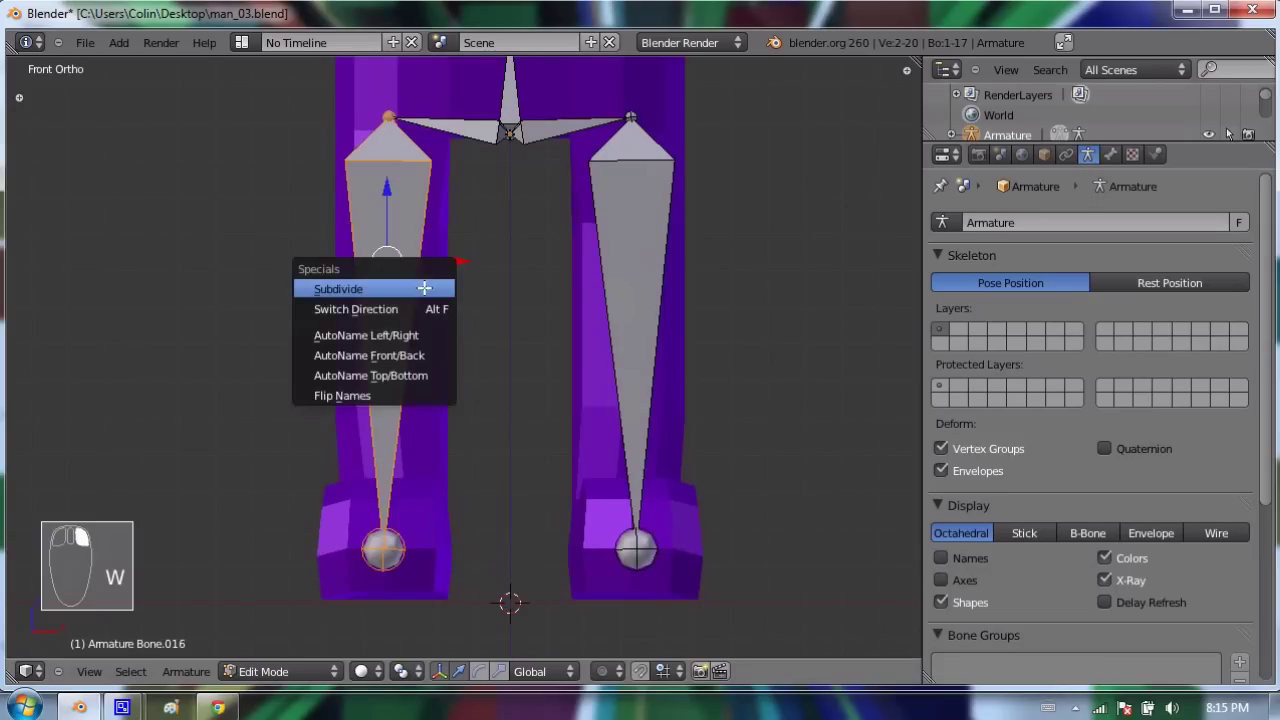
{"action": "left_click", "coordinate": [424, 288]}
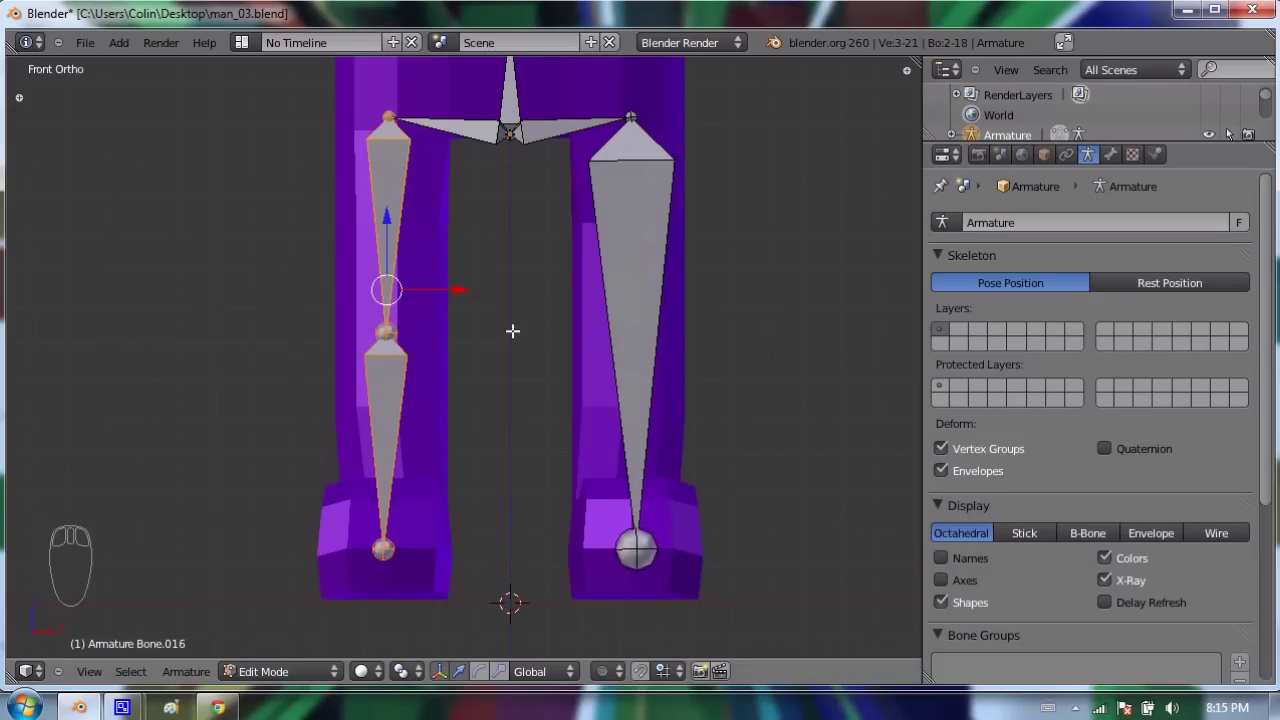
{"action": "right_click", "coordinate": [628, 332]}
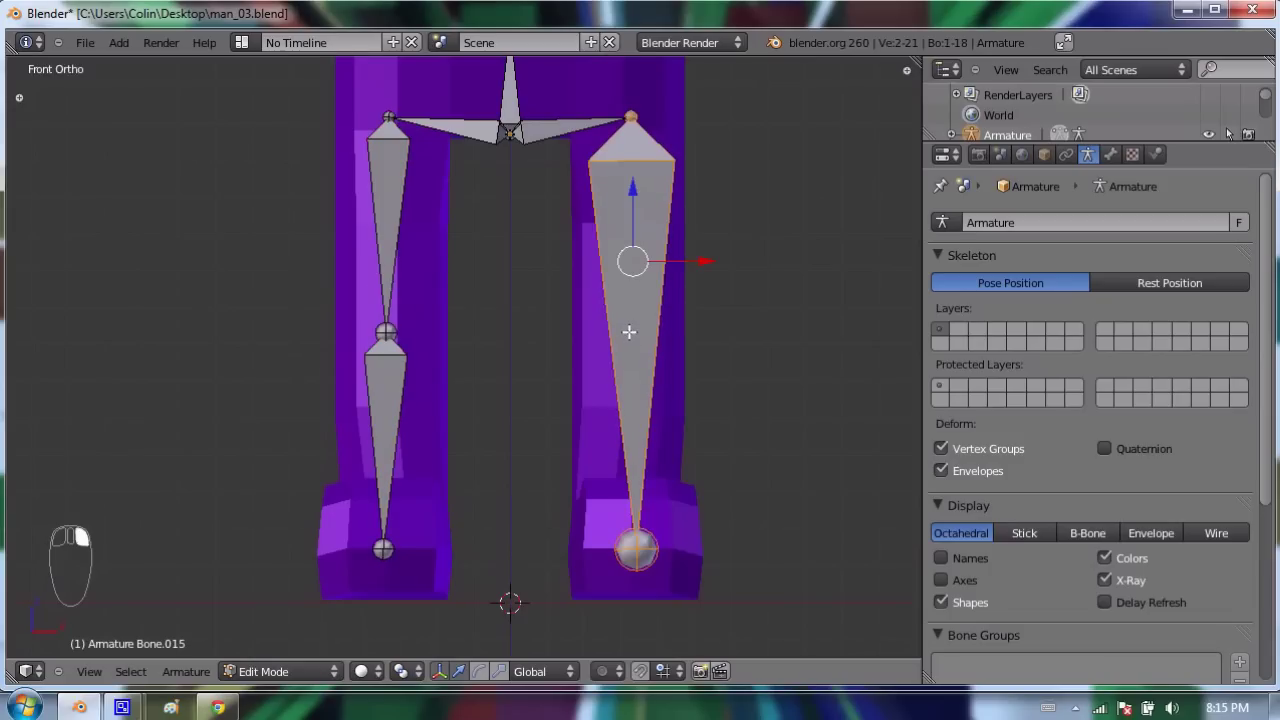
{"action": "key", "text": "w"}
{"action": "left_click", "coordinate": [628, 332]}
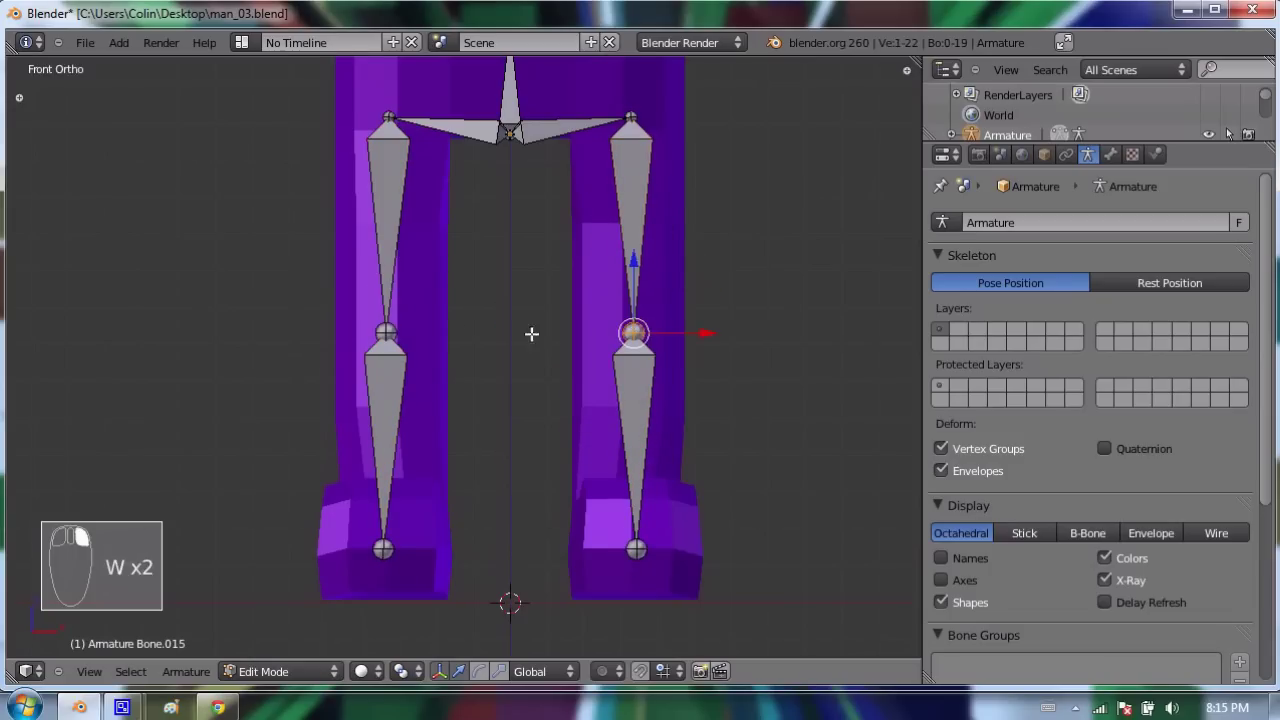
Raise both knee joints together slightly along Z
{"action": "right_click", "coordinate": [386, 332], "text": "shift"}
{"action": "key", "text": "g"}
{"action": "key", "text": "z"}
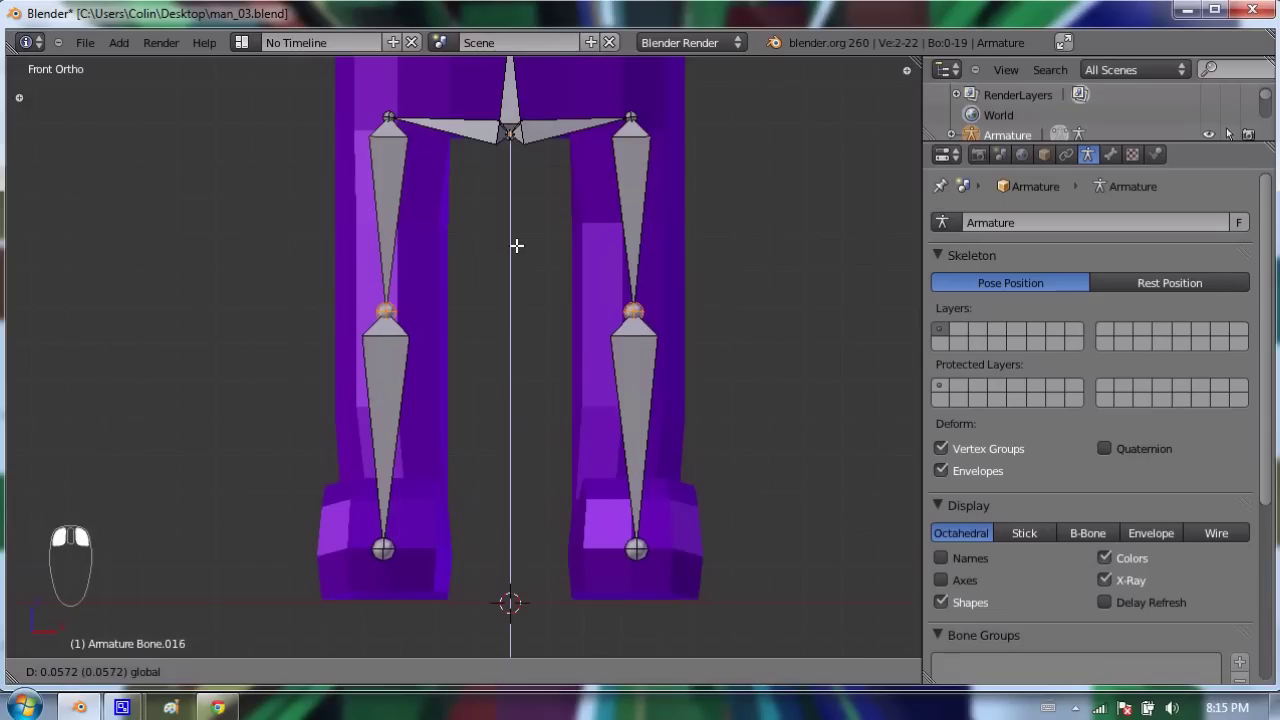
{"action": "left_click", "coordinate": [516, 245]}
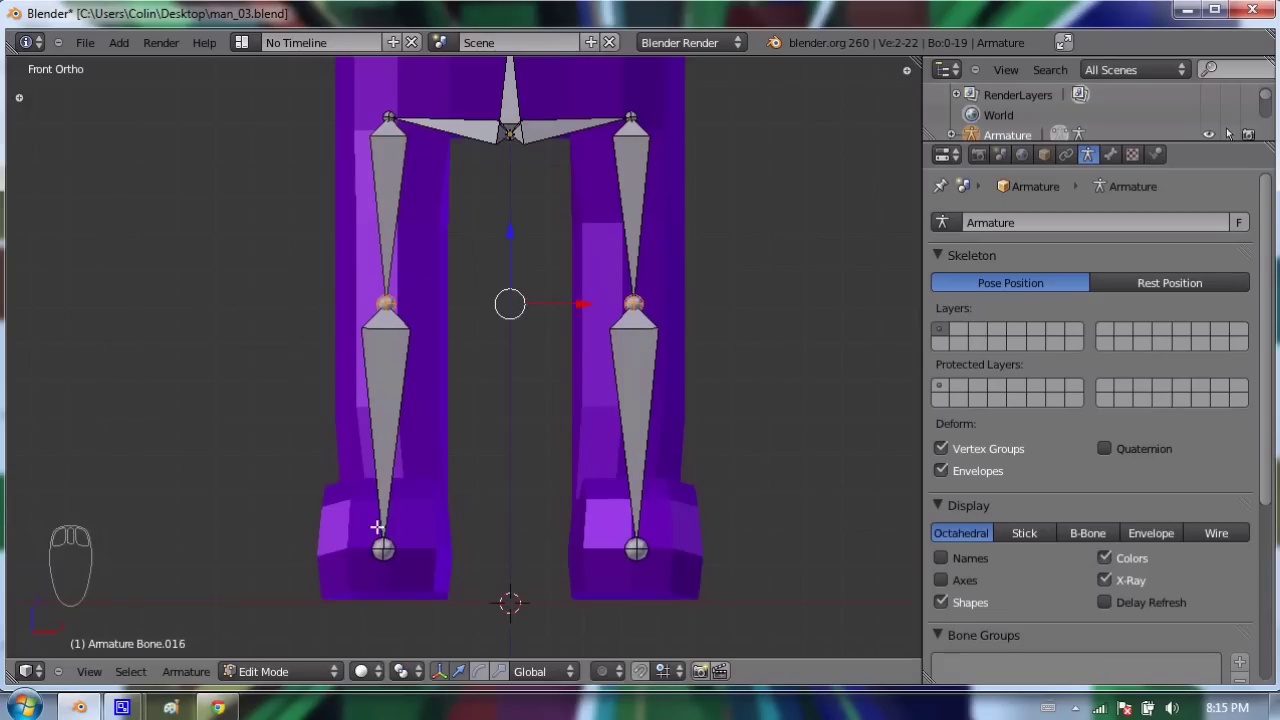
In right side view, extrude foot bones from both ankle joints about 0.64 along negative Y to the toes
{"action": "right_click", "coordinate": [383, 546]}
{"action": "right_click", "coordinate": [636, 549], "text": "shift"}
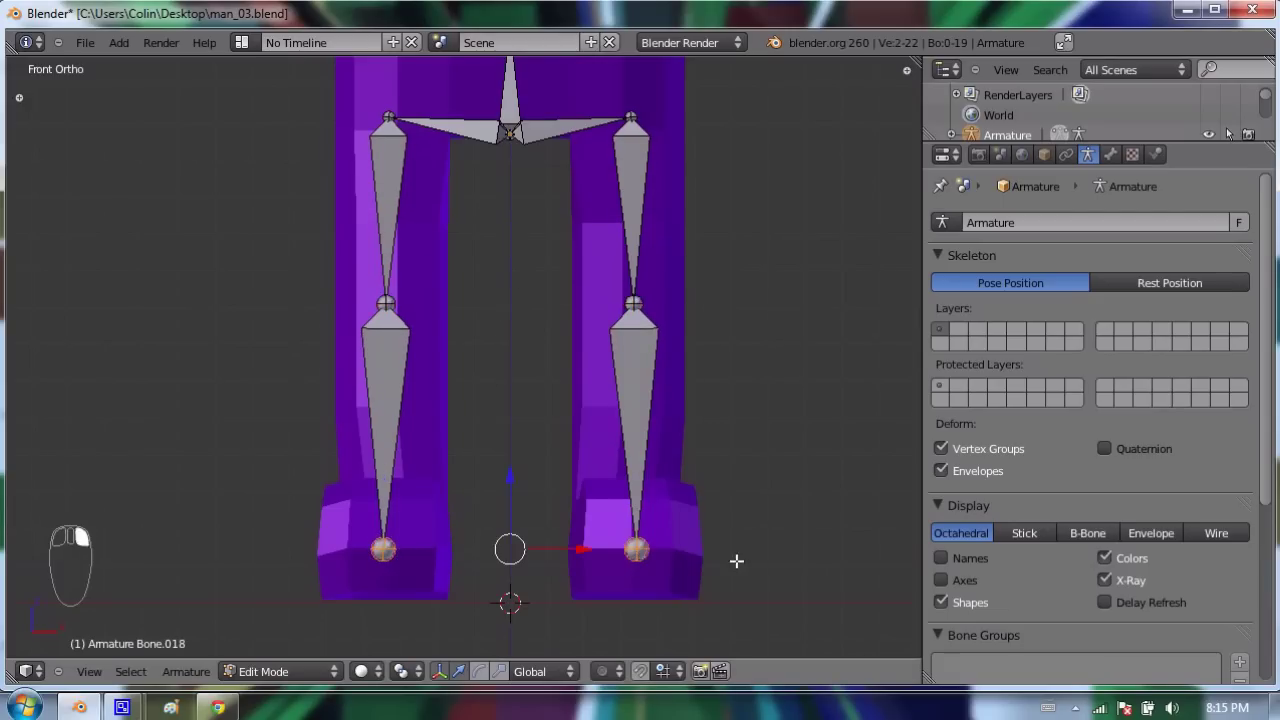
{"action": "middle_click_drag", "start_coordinate": [729, 560], "coordinate": [569, 569]}
{"action": "key", "text": "KP_3"}
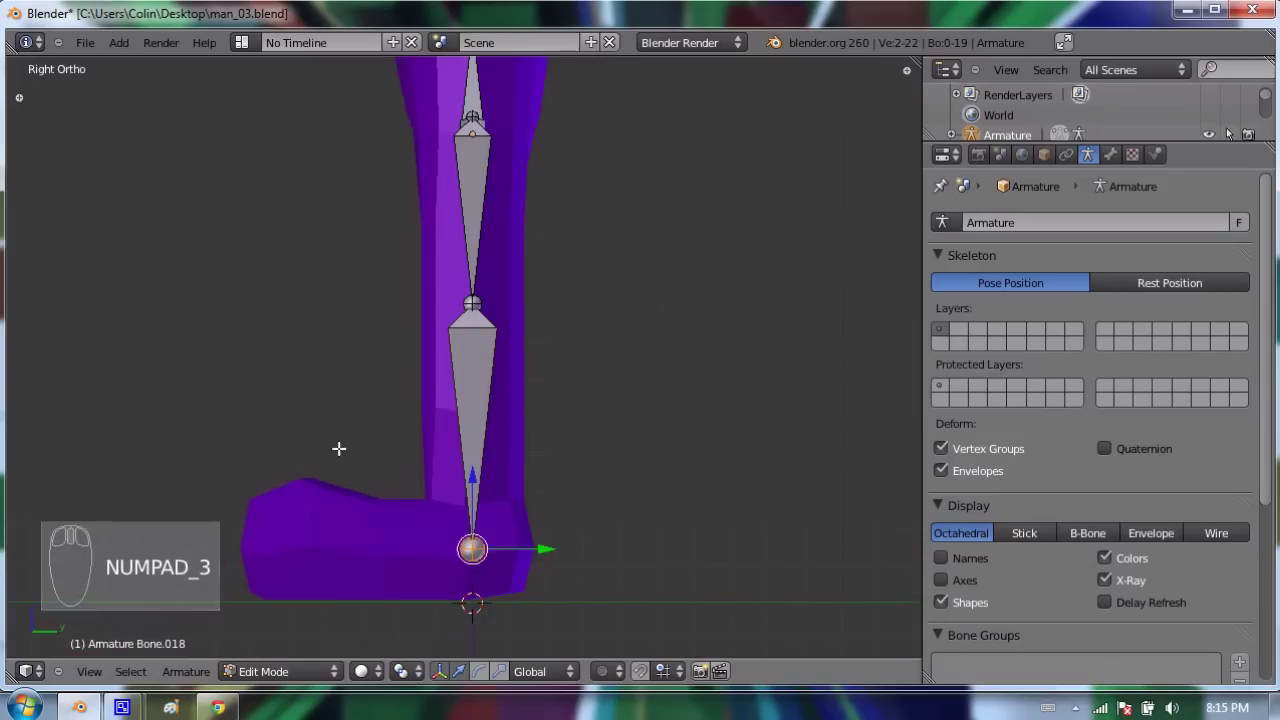
{"action": "middle_click_drag", "start_coordinate": [337, 446], "coordinate": [615, 296], "text": "shift"}
{"action": "key", "text": "e"}
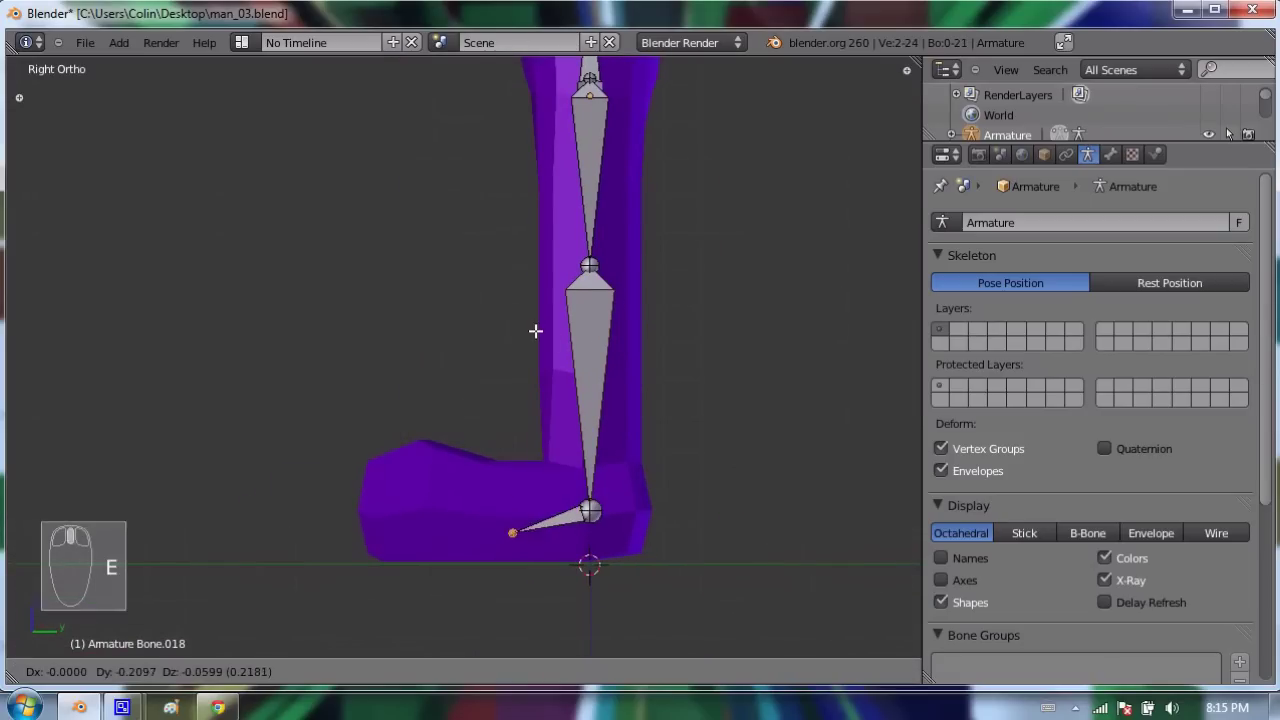
{"action": "key", "text": "y"}
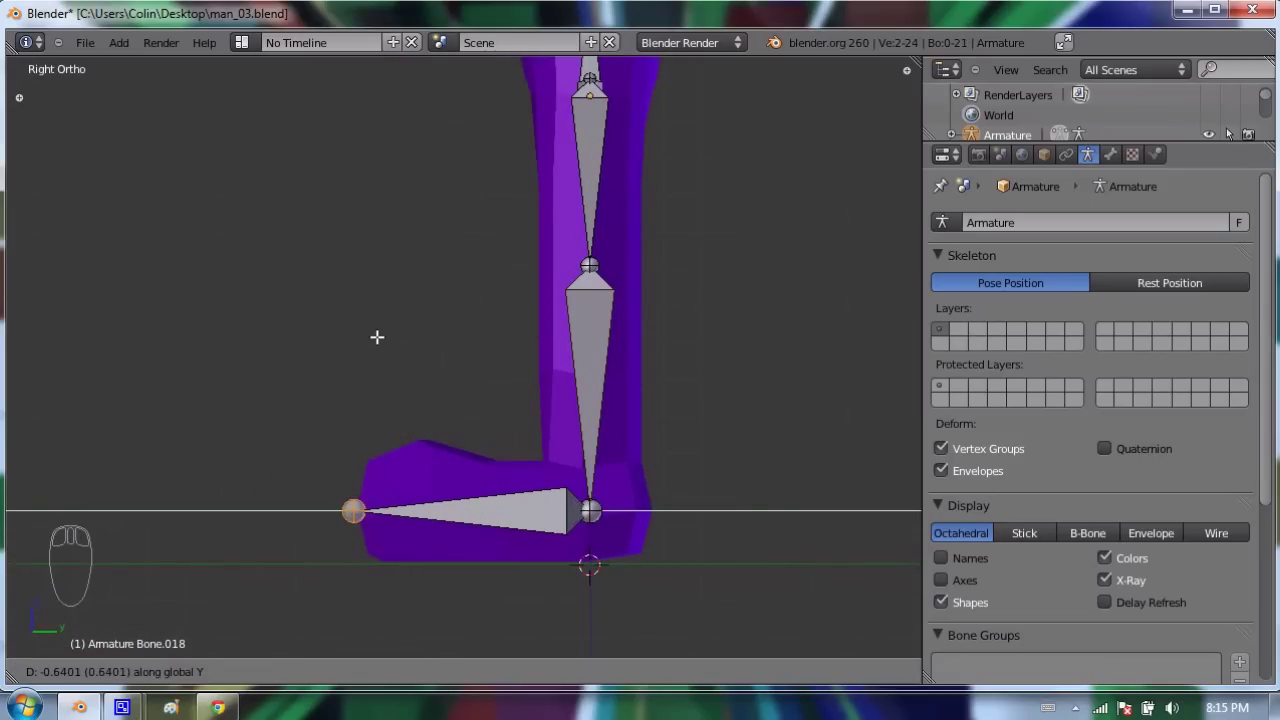
{"action": "left_click", "coordinate": [375, 338]}
In front view, rename the bone inside the head to "head"
{"action": "scroll", "coordinate": [369, 472], "scroll_direction": "down", "scroll_amount": 3}
{"action": "middle_click_drag", "start_coordinate": [414, 451], "coordinate": [634, 442]}
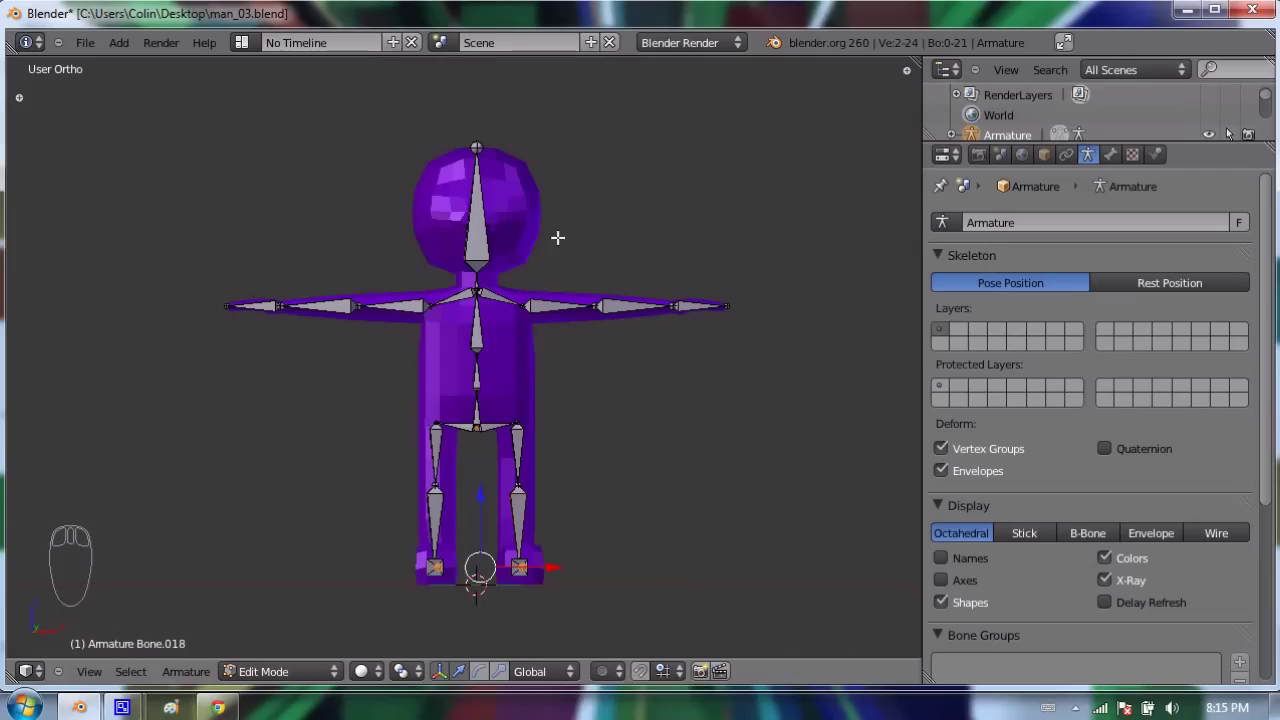
{"action": "key", "text": "KP_1"}
{"action": "scroll", "coordinate": [516, 78], "scroll_direction": "up", "scroll_amount": 3}
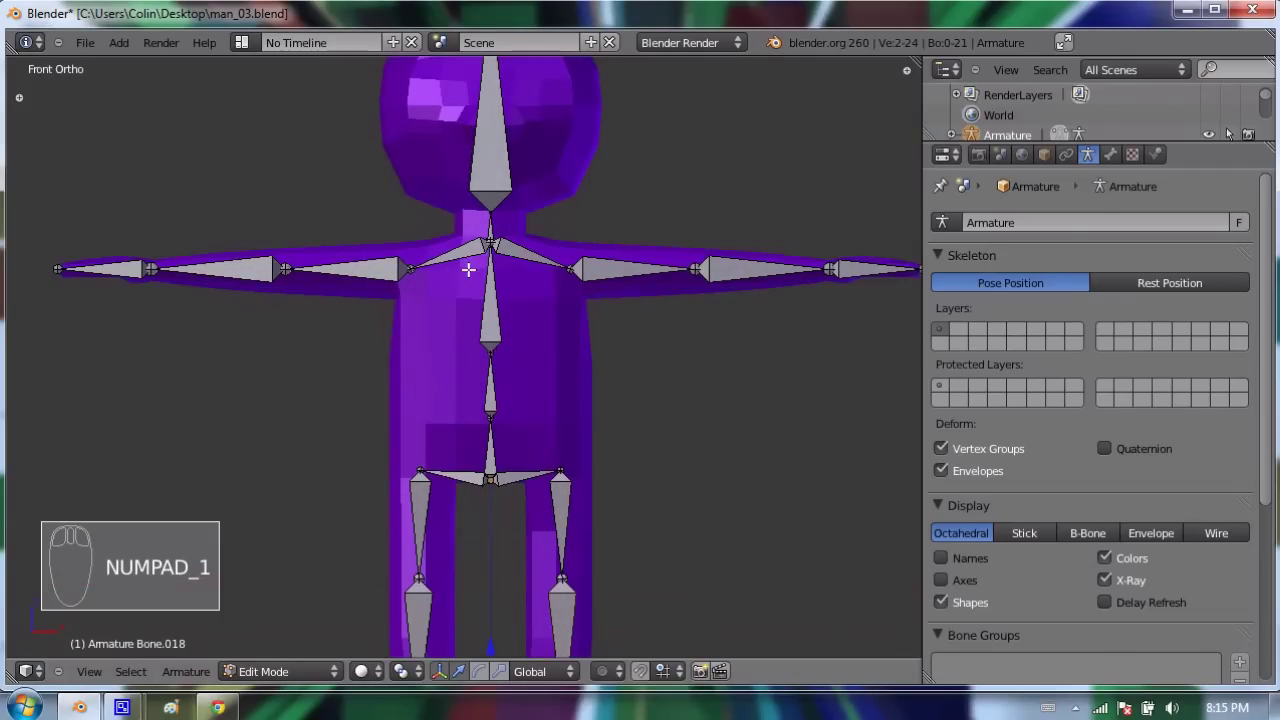
{"action": "scroll", "coordinate": [522, 208], "scroll_direction": "down", "scroll_amount": 3}
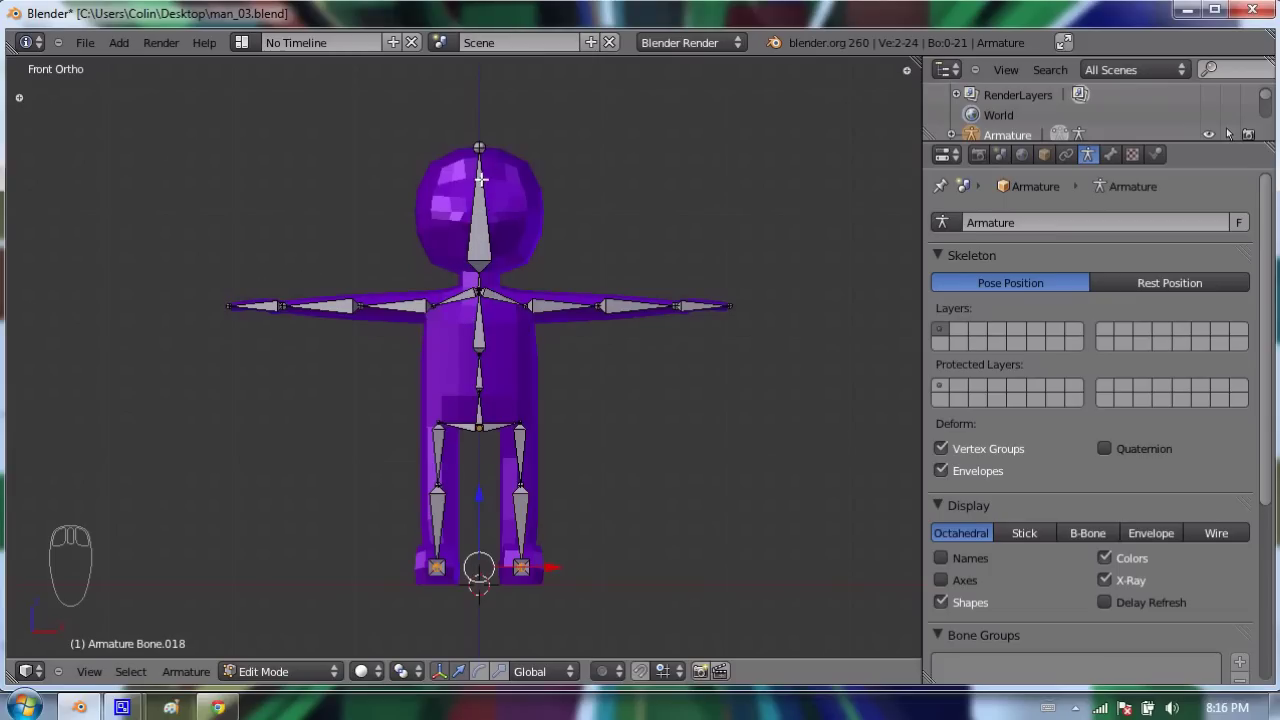
{"action": "right_click", "coordinate": [481, 179]}
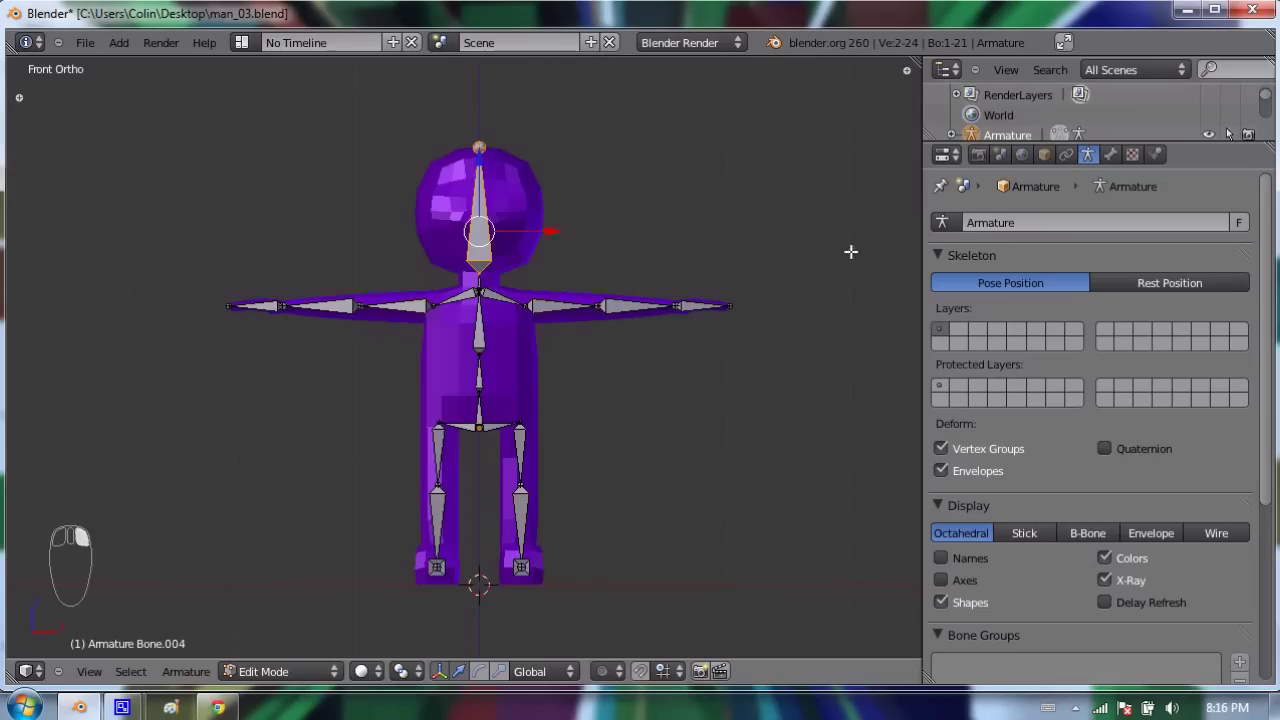
{"action": "left_click", "coordinate": [1110, 156]}
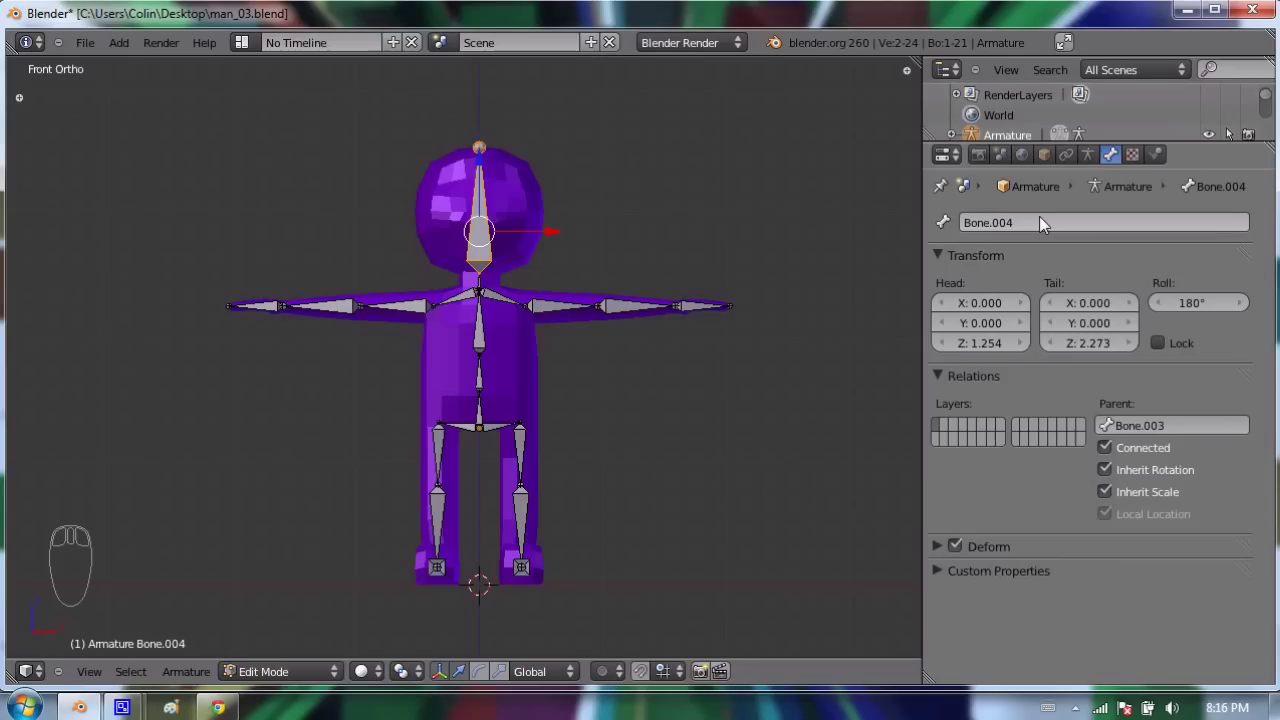
{"action": "left_click", "coordinate": [1034, 223]}
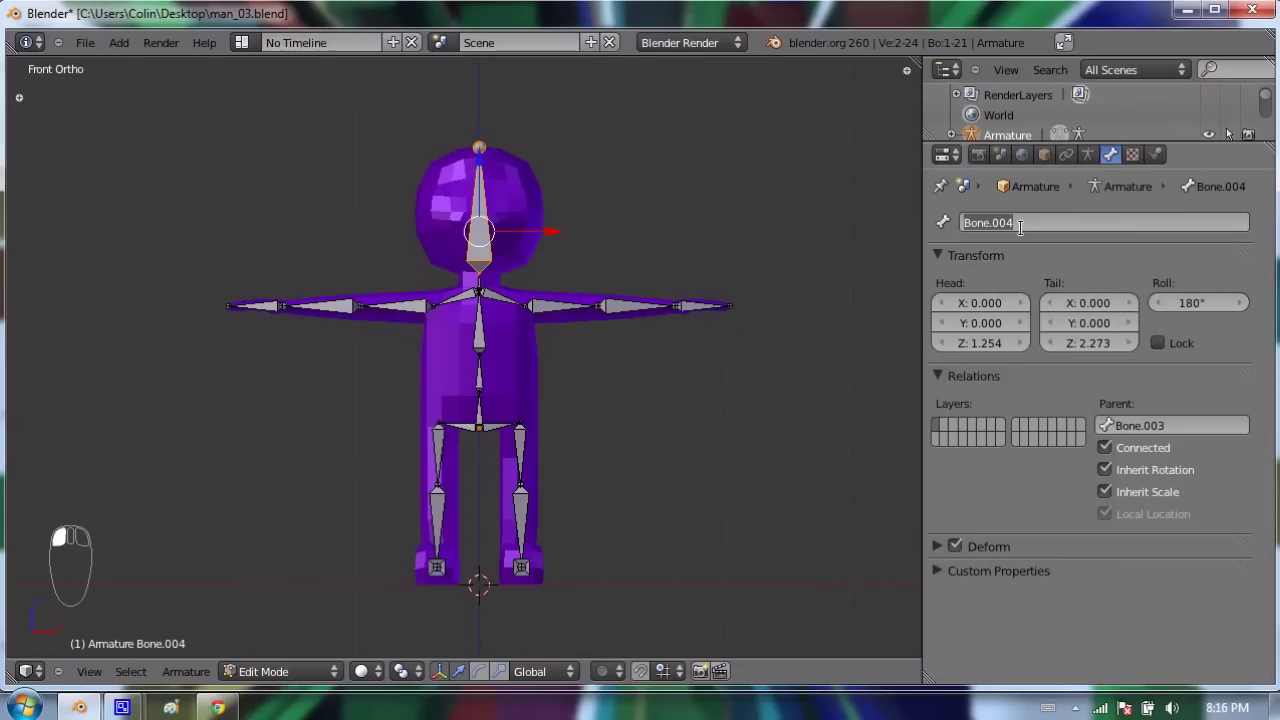
{"action": "type", "text": "head"}
{"action": "key", "text": "Return"}
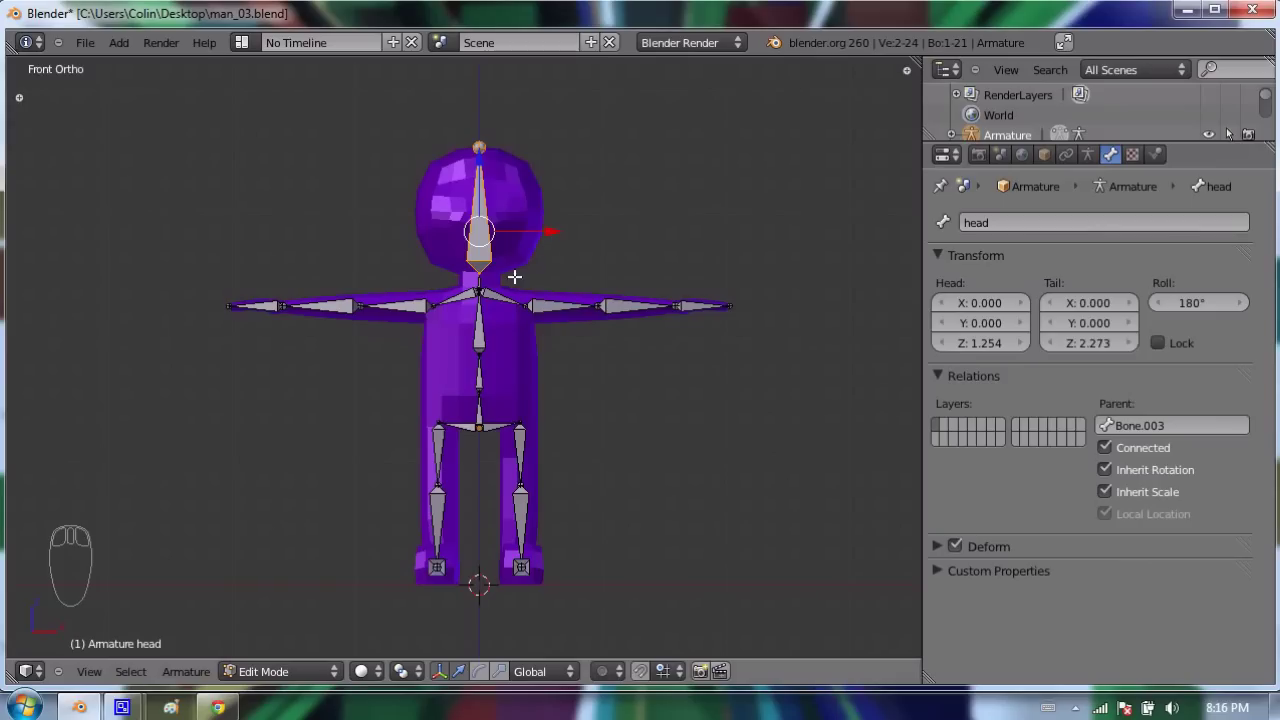
Rename the lowest spine bone, between the hips, to "pelvis"
{"action": "right_click", "coordinate": [479, 418]}
{"action": "left_click", "coordinate": [990, 222]}
{"action": "type", "text": "pelvis"}
{"action": "key", "text": "Return"}
Rename the shoulder bone on the character's right side, toward negative X, to "shoulder.R"
{"action": "right_click", "coordinate": [506, 297]}
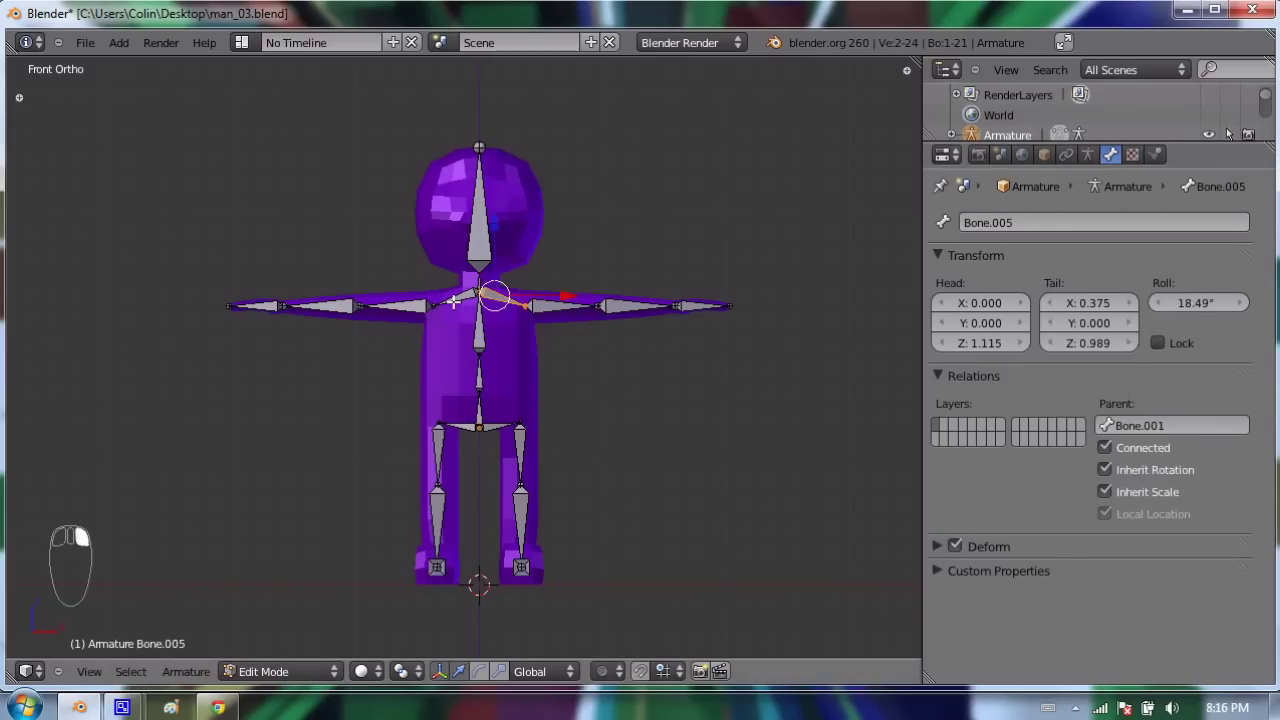
{"action": "right_click", "coordinate": [454, 298]}
{"action": "right_click", "coordinate": [495, 299]}
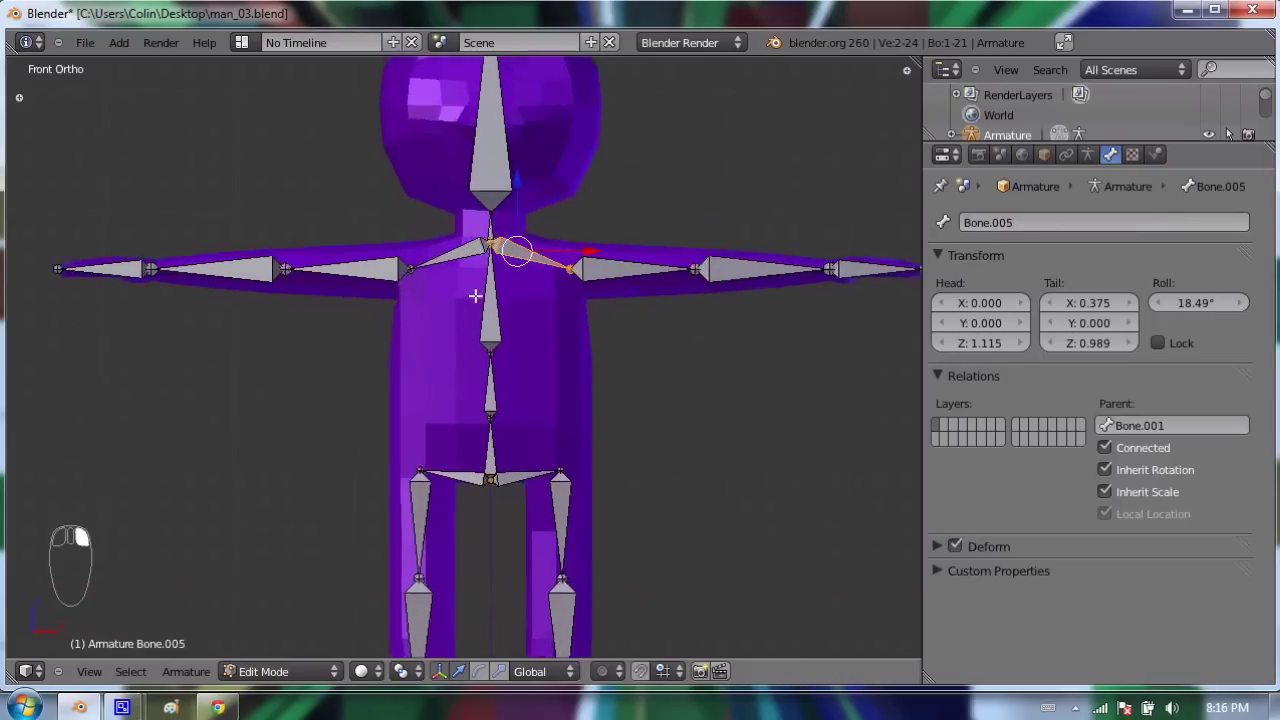
{"action": "scroll", "coordinate": [482, 290], "scroll_direction": "up", "scroll_amount": 6}
{"action": "right_click", "coordinate": [484, 167]}
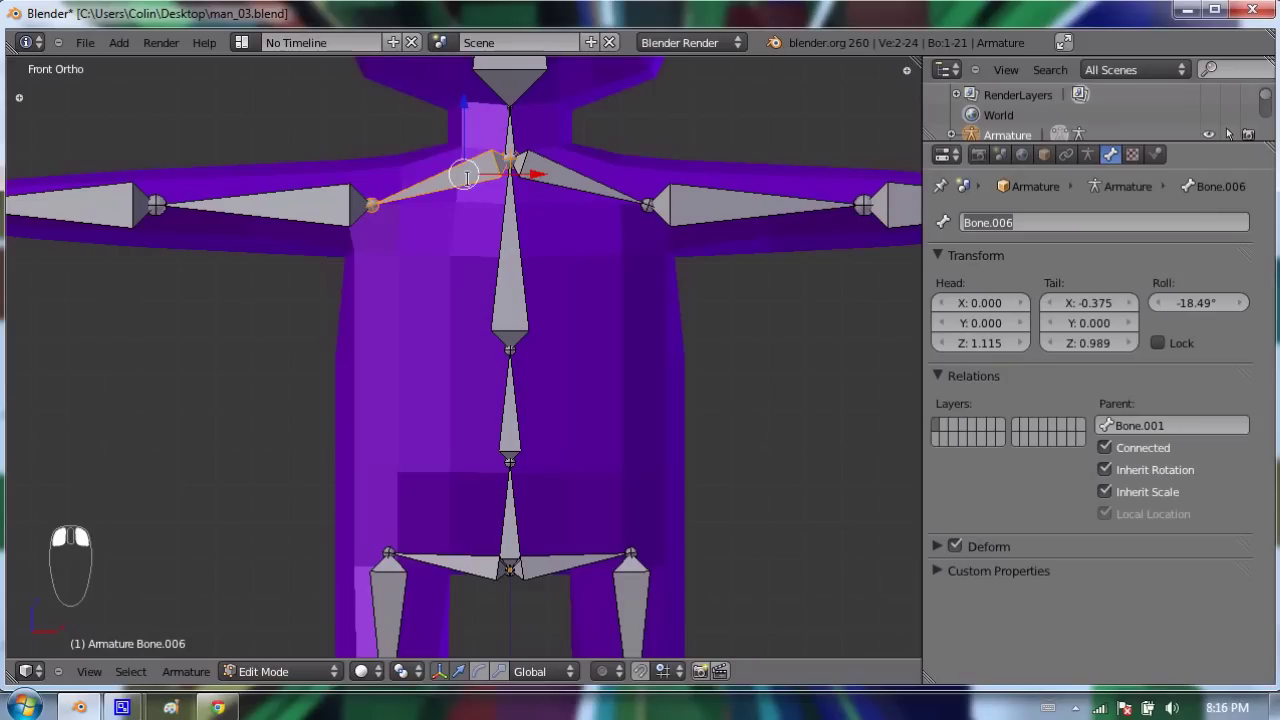
{"action": "type", "text": "shoulder.R"}
{"action": "key", "text": "Return"}
Rename the opposite shoulder bone, toward positive X, to "shoulder.L"
{"action": "right_click", "coordinate": [545, 180]}
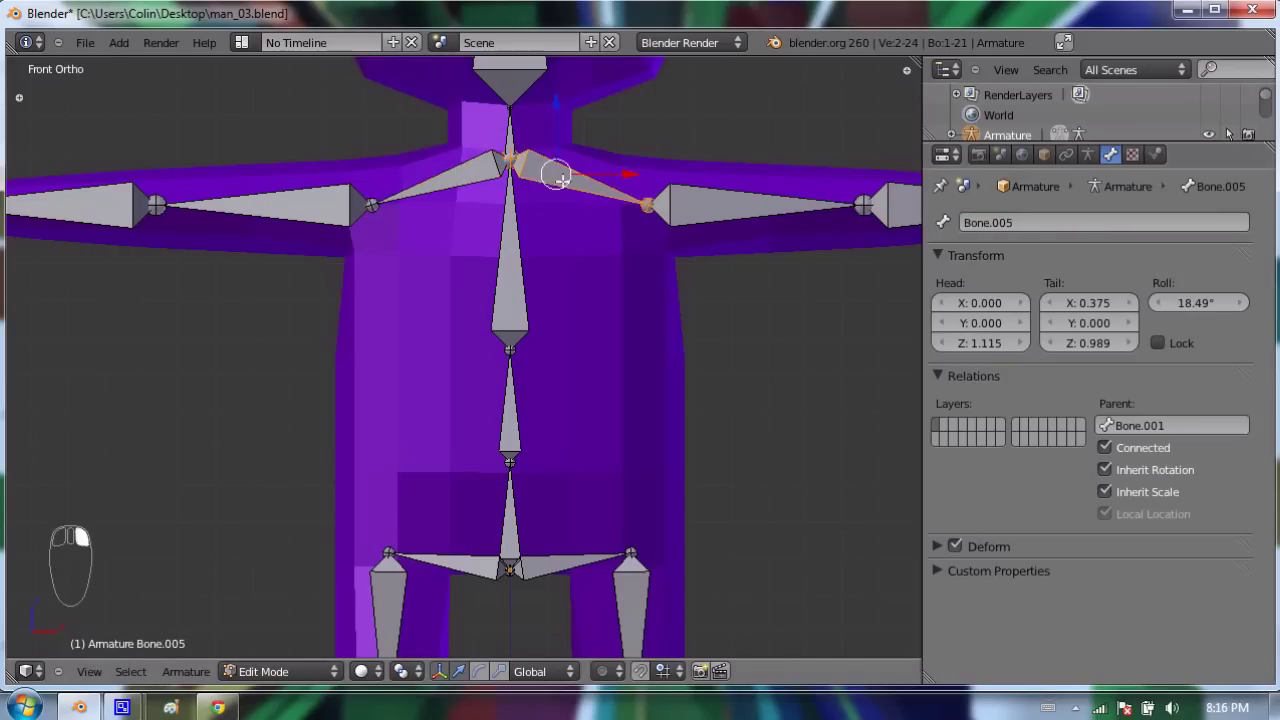
{"action": "left_click", "coordinate": [999, 222]}
{"action": "type", "text": "shoulder."}
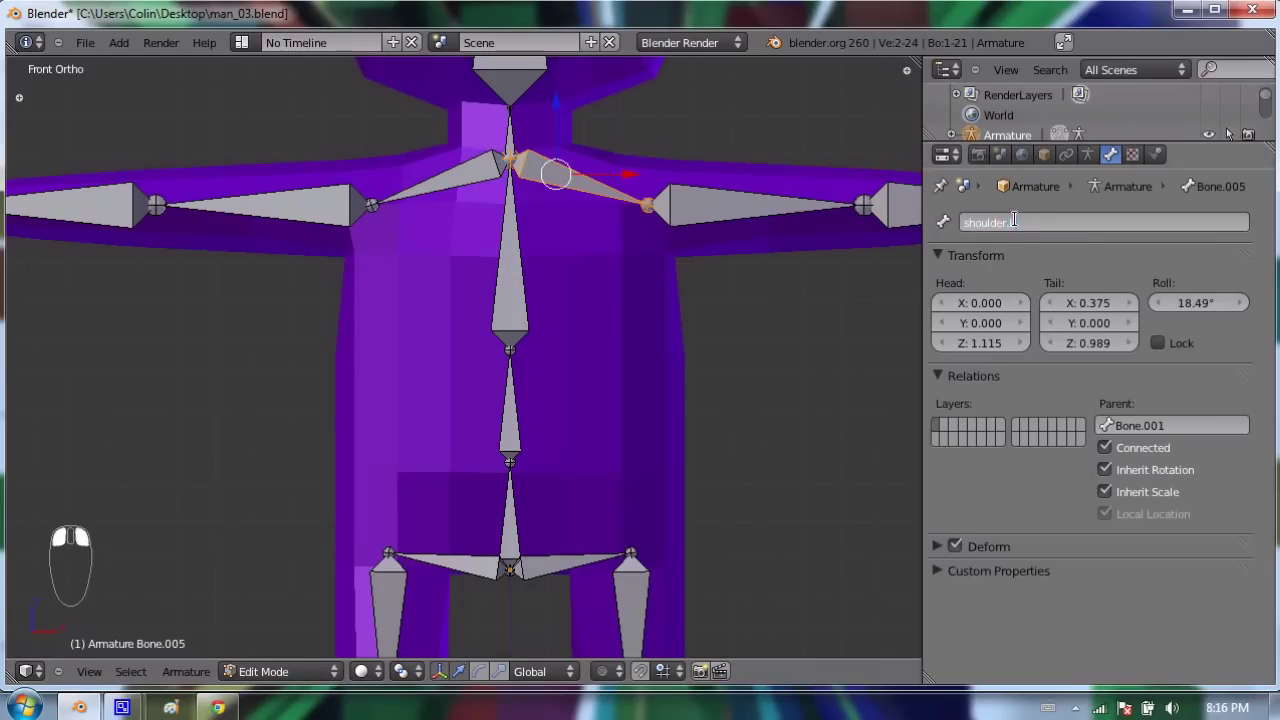
{"action": "type", "text": "L"}
{"action": "key", "text": "Return"}
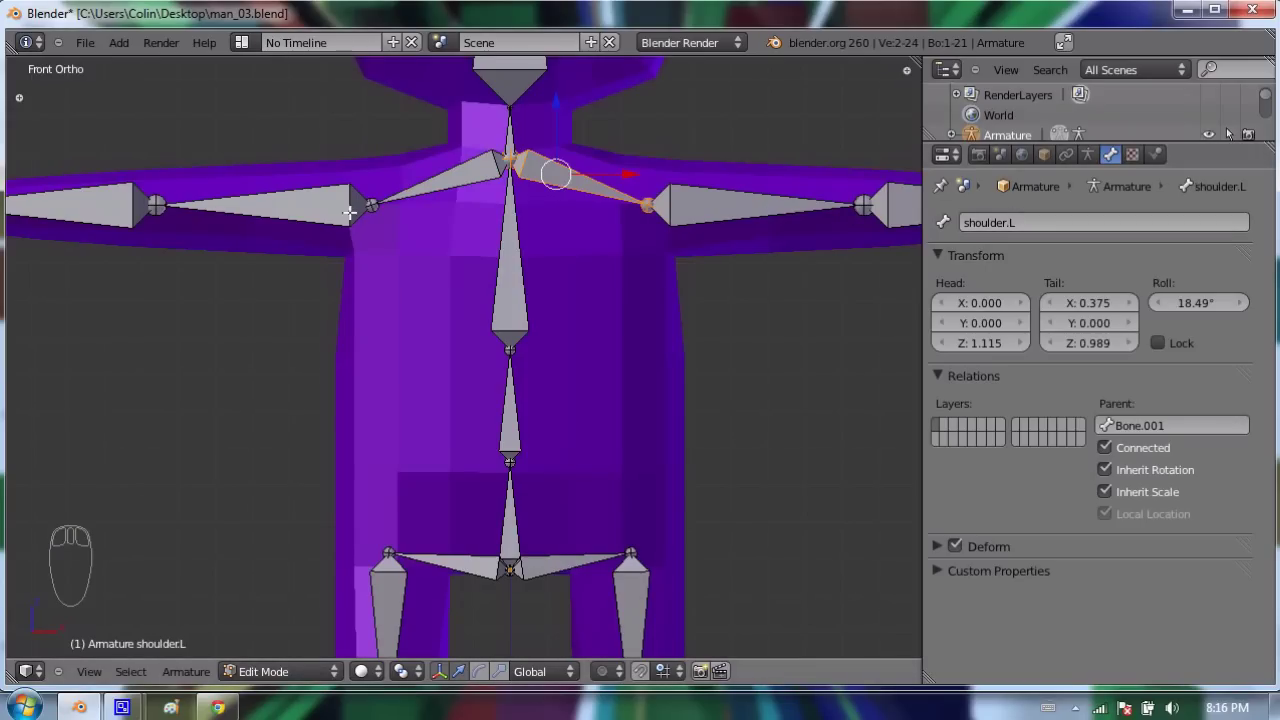
Return the armature to Object Mode, then select the character mesh and display its modifiers
{"action": "scroll", "coordinate": [289, 276], "scroll_direction": "down", "scroll_amount": 2}
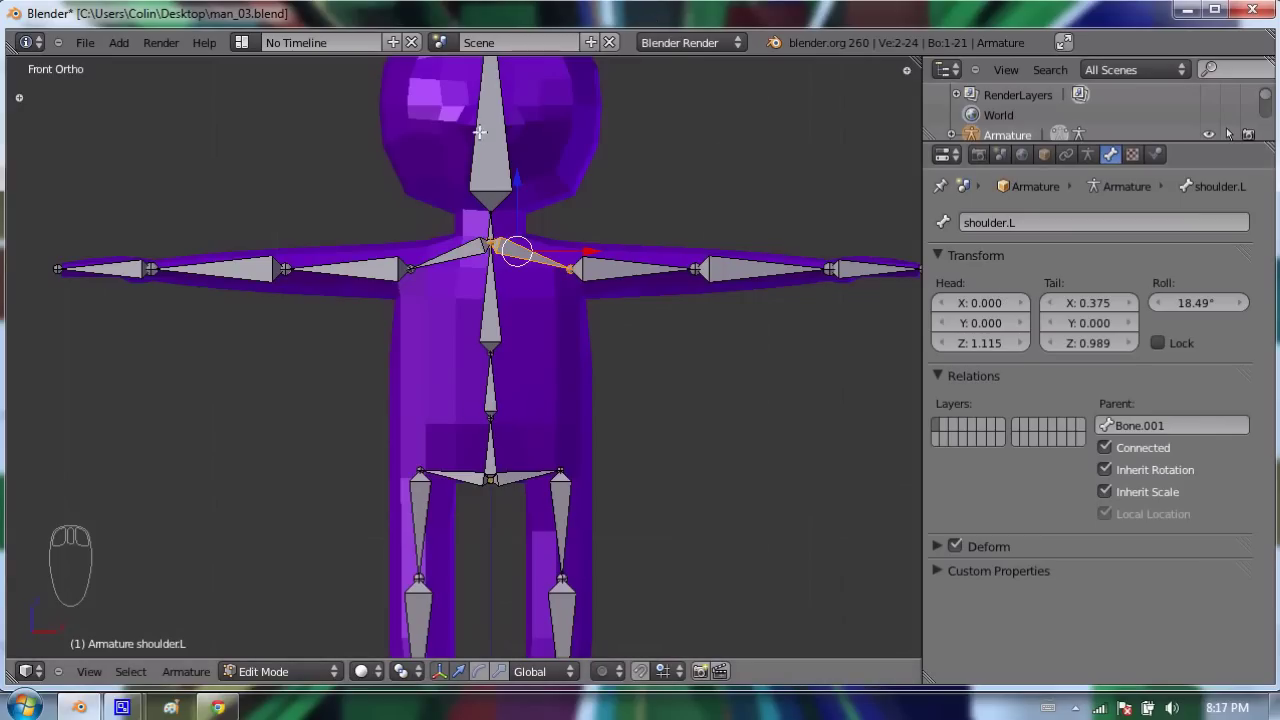
{"action": "key", "text": "Tab"}
{"action": "scroll", "coordinate": [475, 237], "scroll_direction": "down", "scroll_amount": 1}
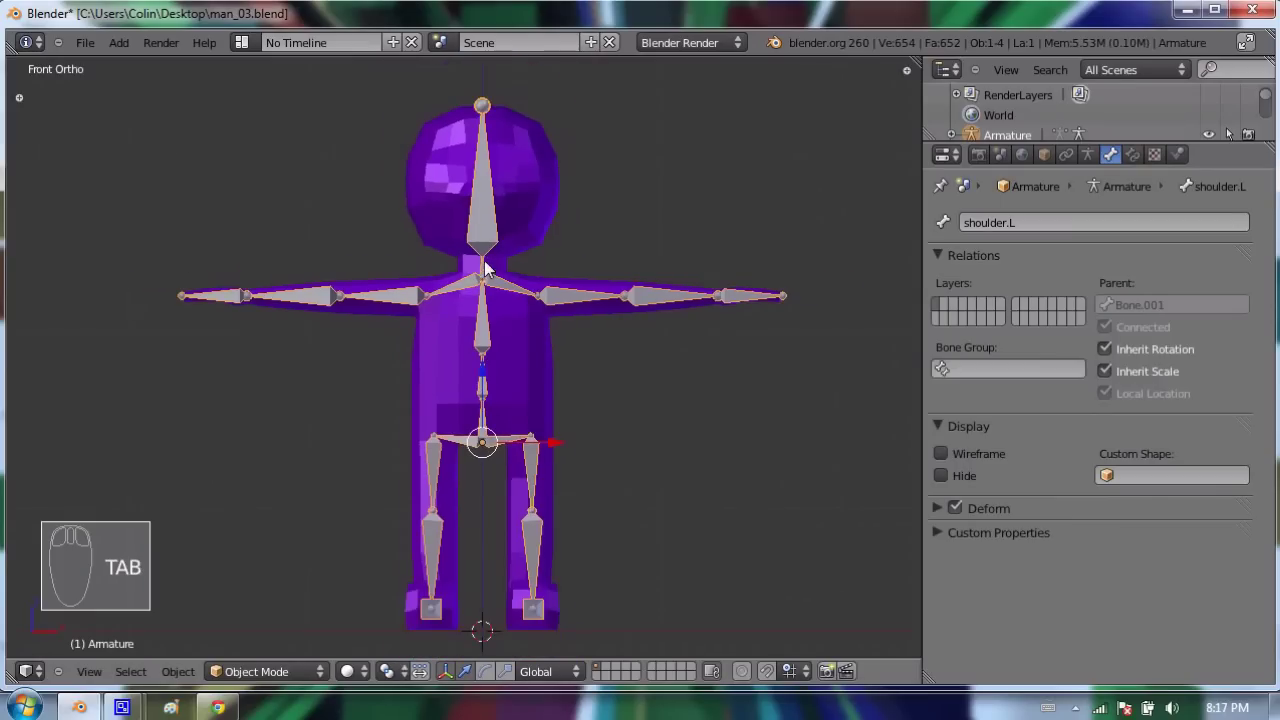
{"action": "middle_click_drag", "start_coordinate": [486, 325], "coordinate": [514, 313], "text": "shift"}
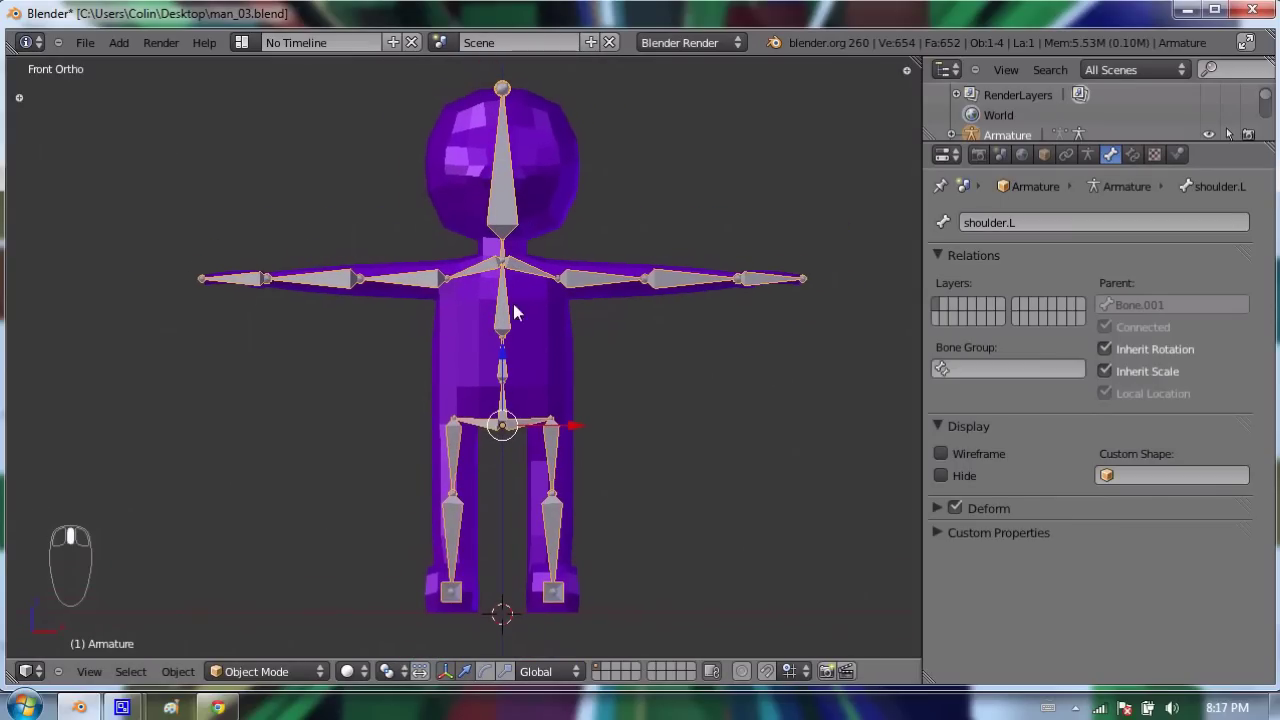
{"action": "right_click", "coordinate": [464, 343]}
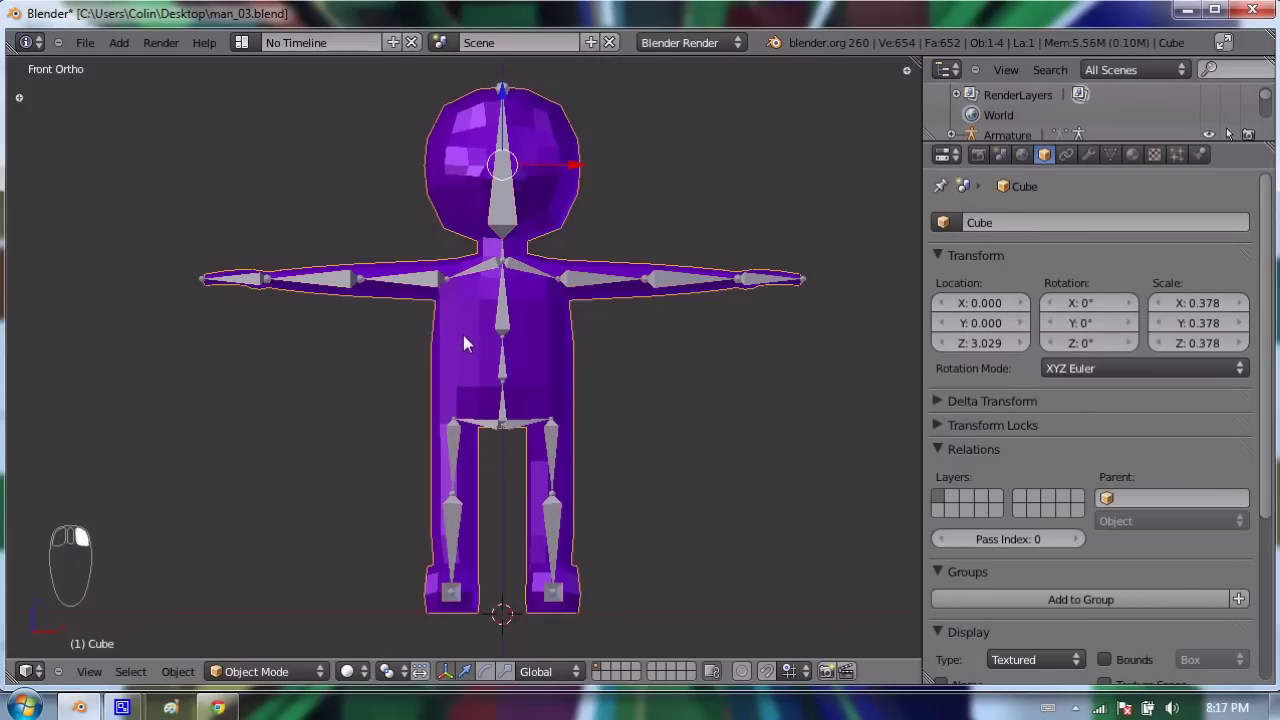
{"action": "left_click", "coordinate": [1089, 156]}
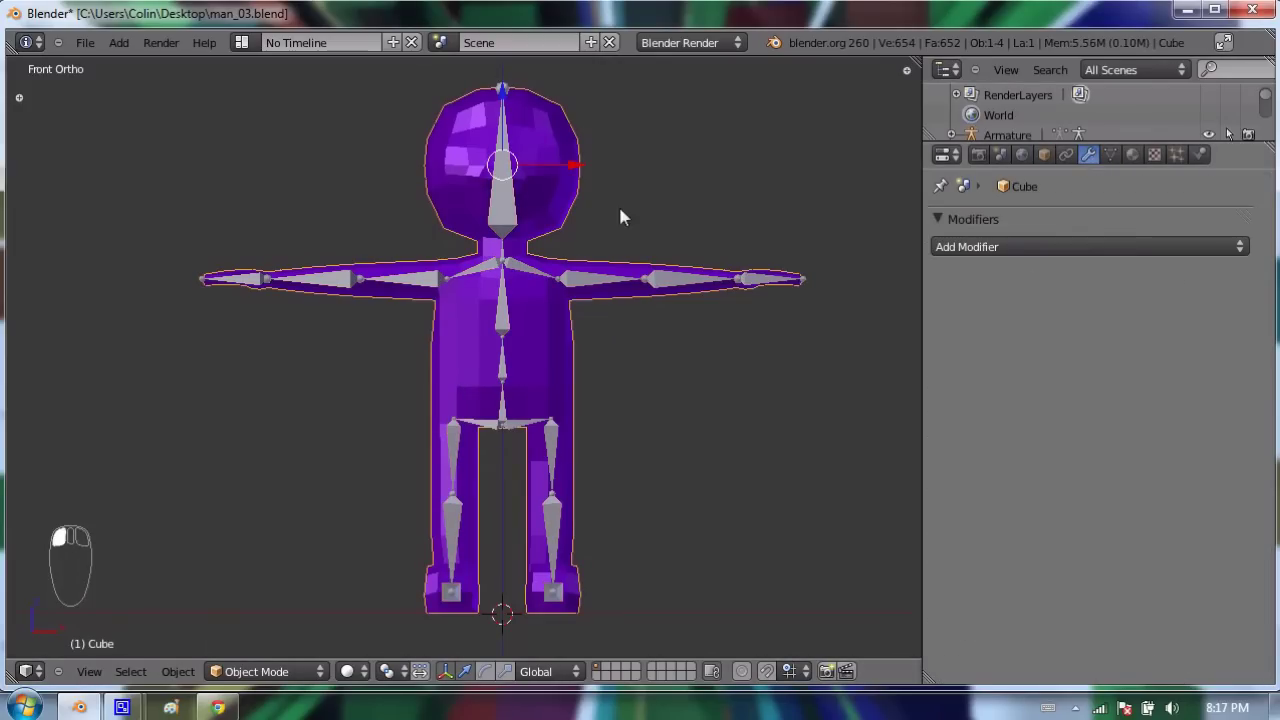
Save the scene, overwriting man_03.blend
{"action": "key", "text": "ctrl+s"}
{"action": "left_click", "coordinate": [424, 199]}
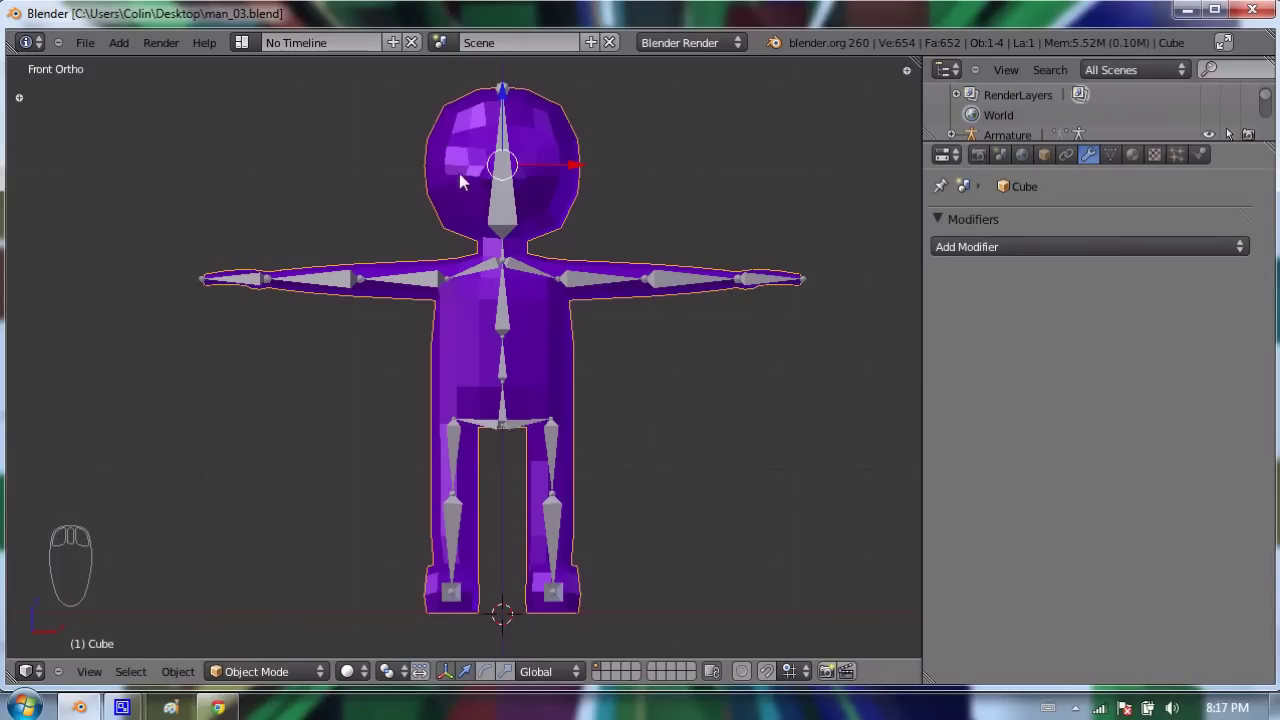
Put the character mesh in Edit Mode and inspect how its arm and hand geometry lines up with the bones
{"action": "scroll", "coordinate": [420, 213], "scroll_direction": "up", "scroll_amount": 3}
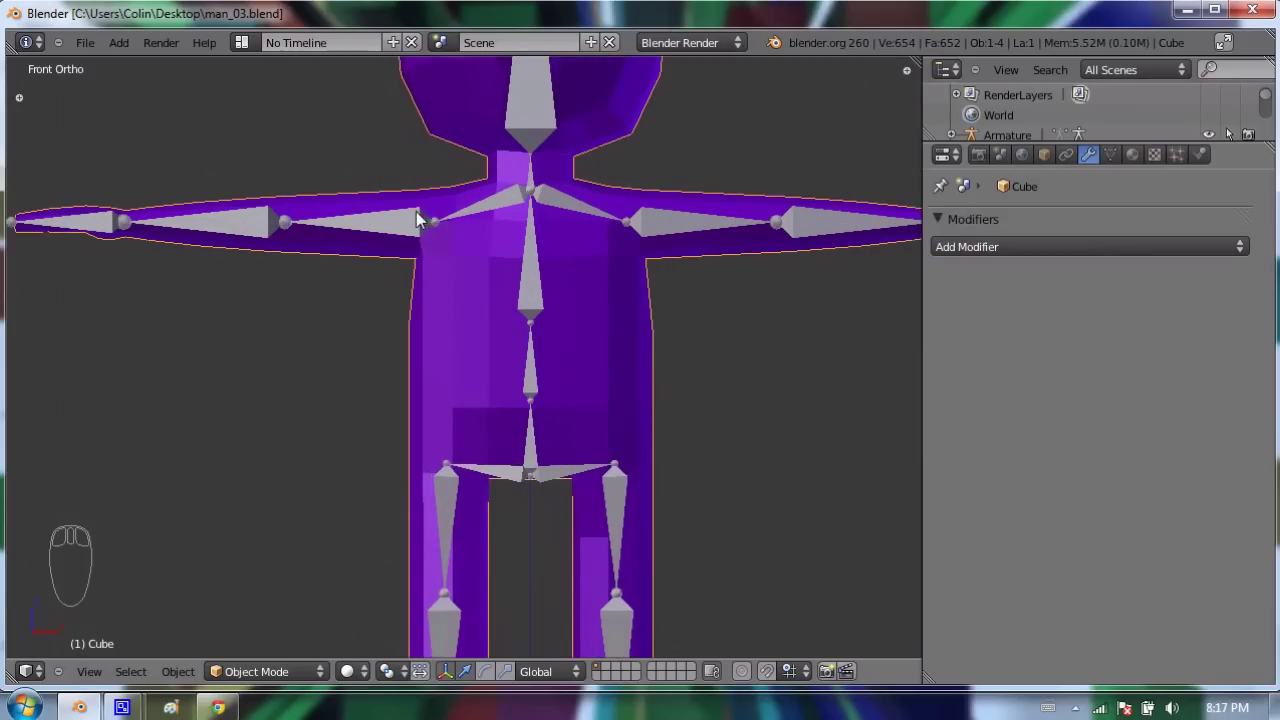
{"action": "middle_click_drag", "start_coordinate": [180, 209], "coordinate": [400, 251], "text": "shift"}
{"action": "key", "text": "Tab"}
{"action": "middle_click_drag", "start_coordinate": [297, 255], "coordinate": [303, 289]}
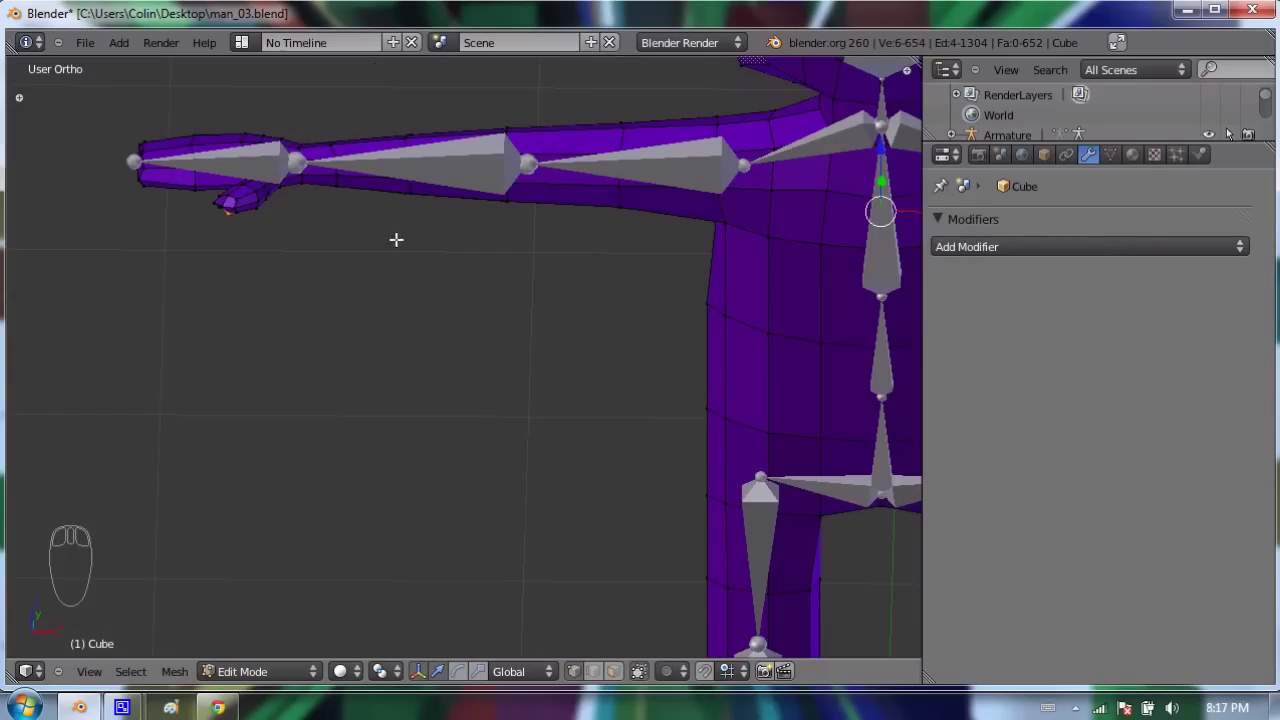
{"action": "scroll", "coordinate": [560, 226], "scroll_direction": "down", "scroll_amount": 5}
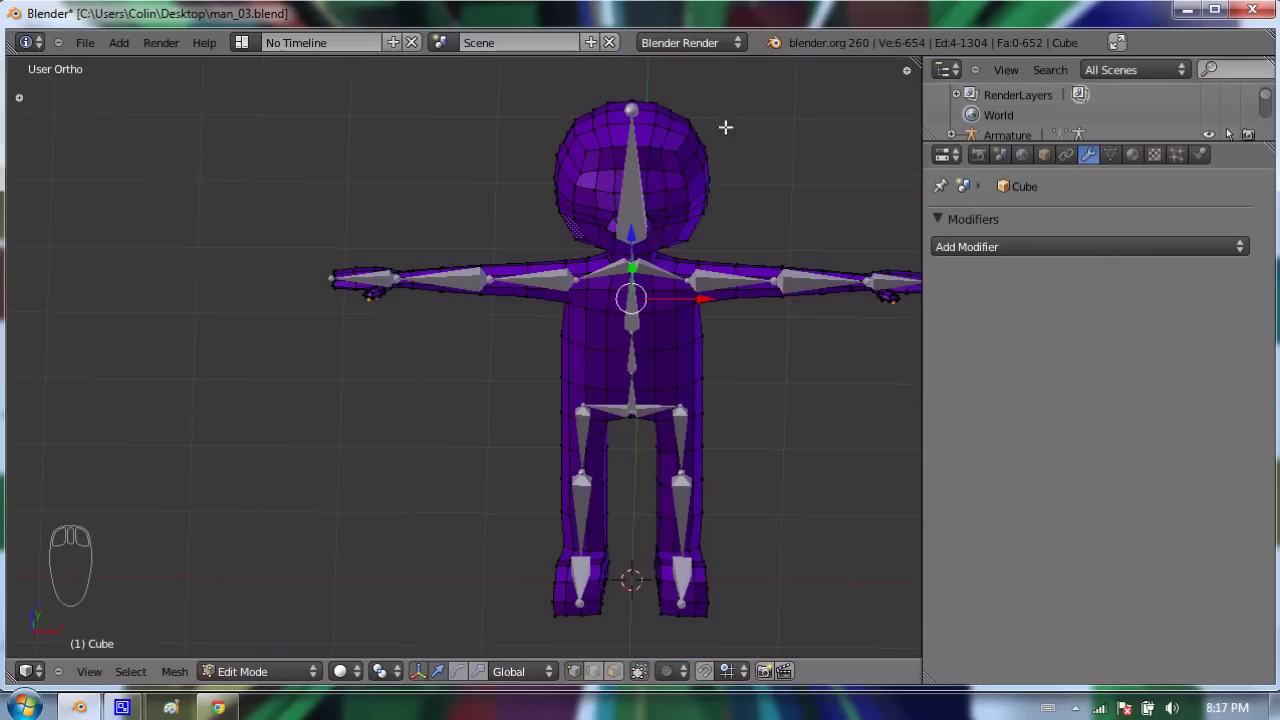
{"action": "middle_click_drag", "start_coordinate": [675, 241], "coordinate": [722, 139]}
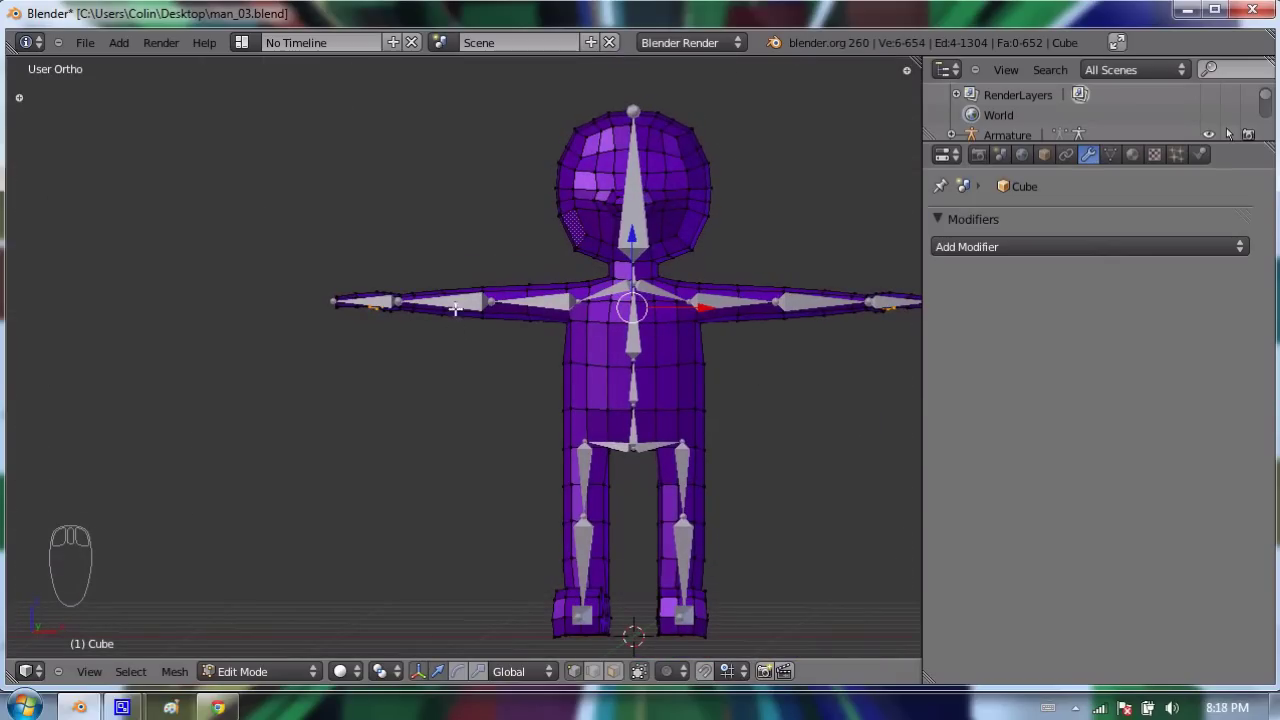
Leave the mesh's Edit Mode and parent the character mesh to the armature using Armature Deform With Automatic Weights
{"action": "key", "text": "Tab"}
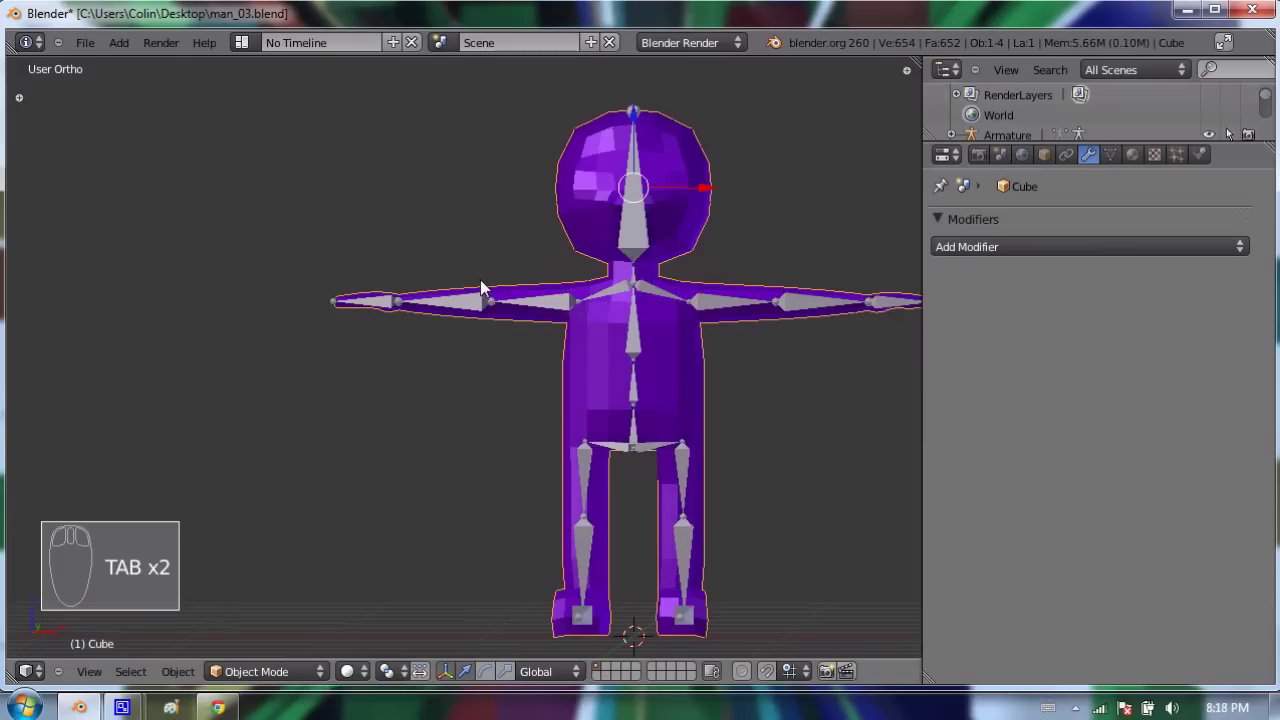
{"action": "scroll", "coordinate": [483, 280], "scroll_direction": "up", "scroll_amount": 2}
{"action": "key", "text": "KP_1"}
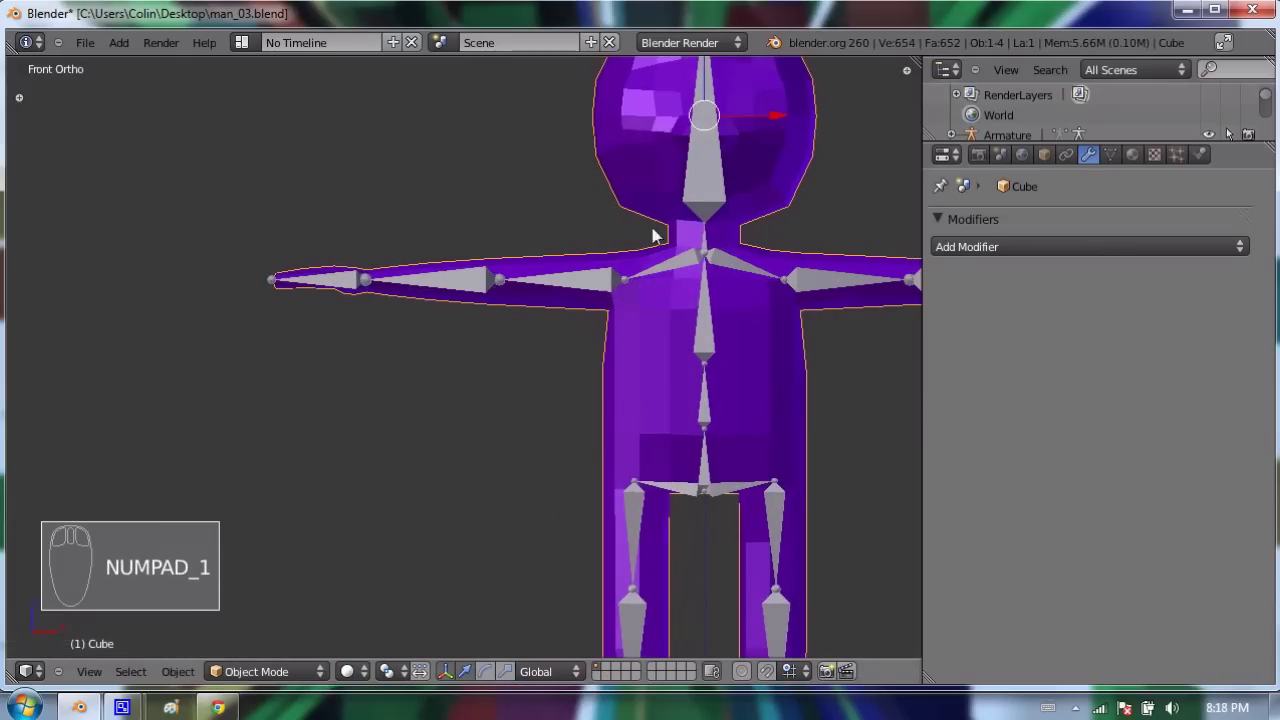
{"action": "key", "text": "a"}
{"action": "key", "text": "a"}
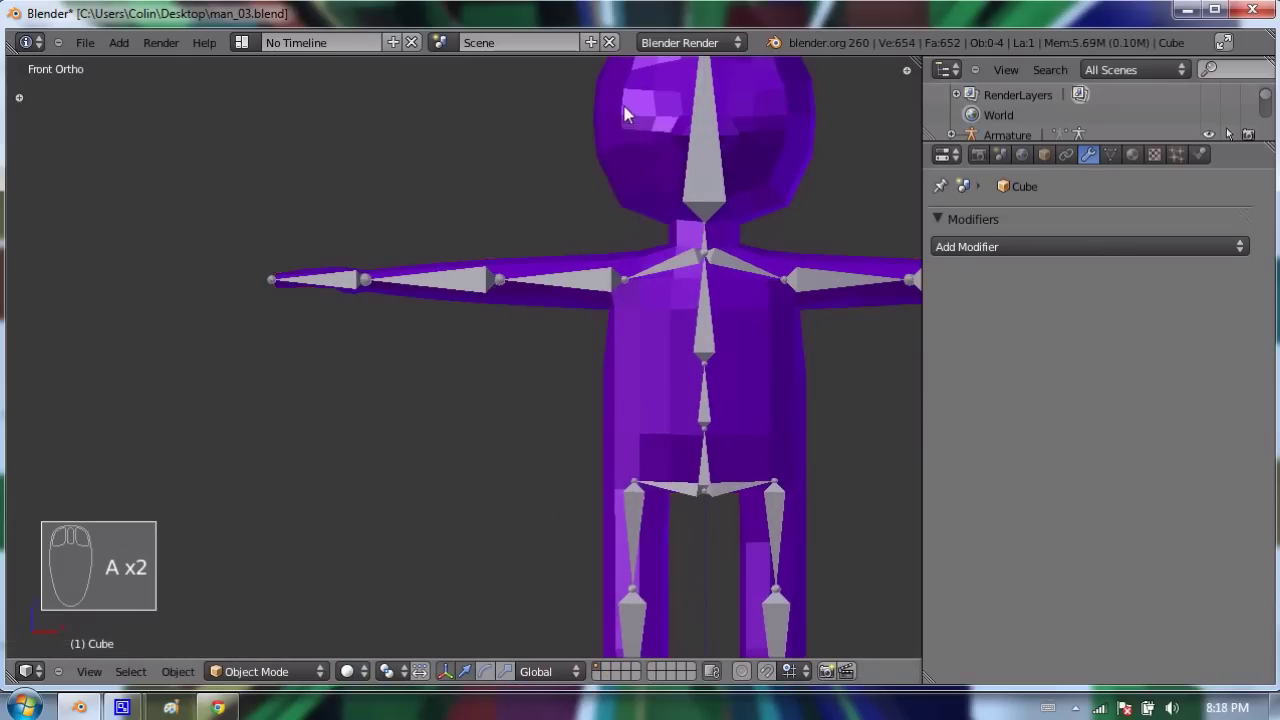
{"action": "right_click", "coordinate": [595, 272]}
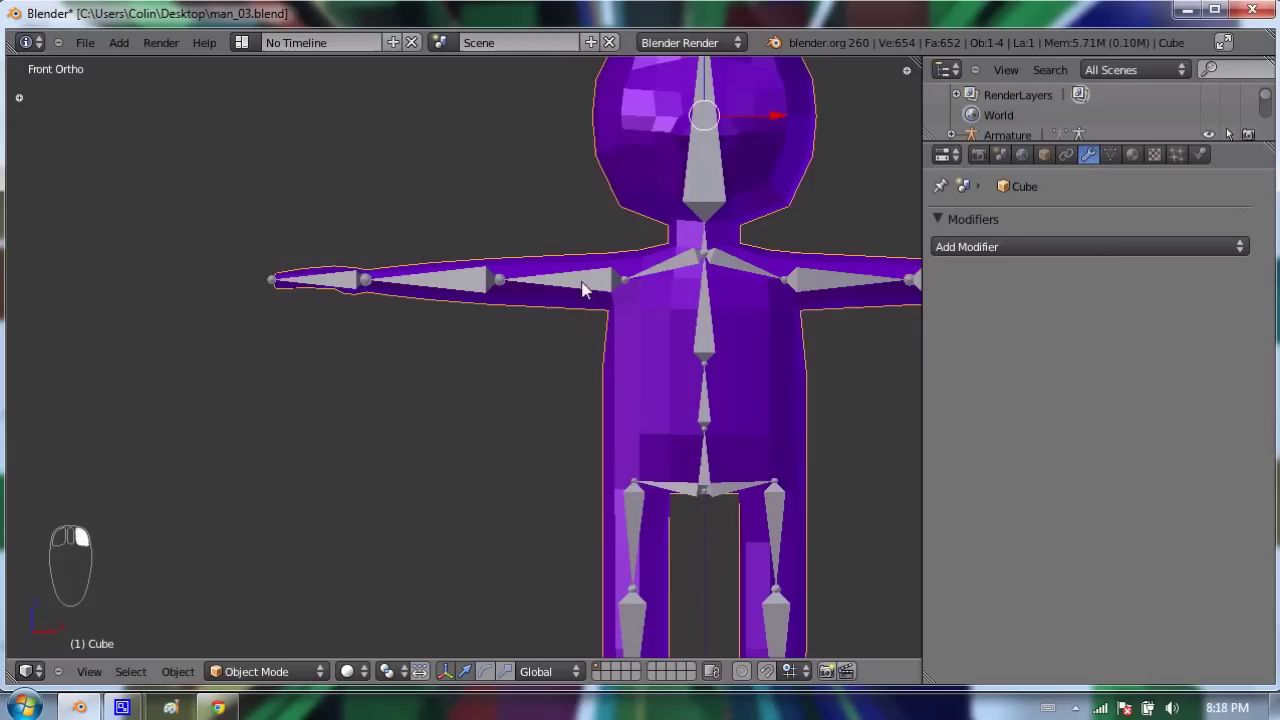
{"action": "right_click", "coordinate": [474, 276], "text": "shift"}
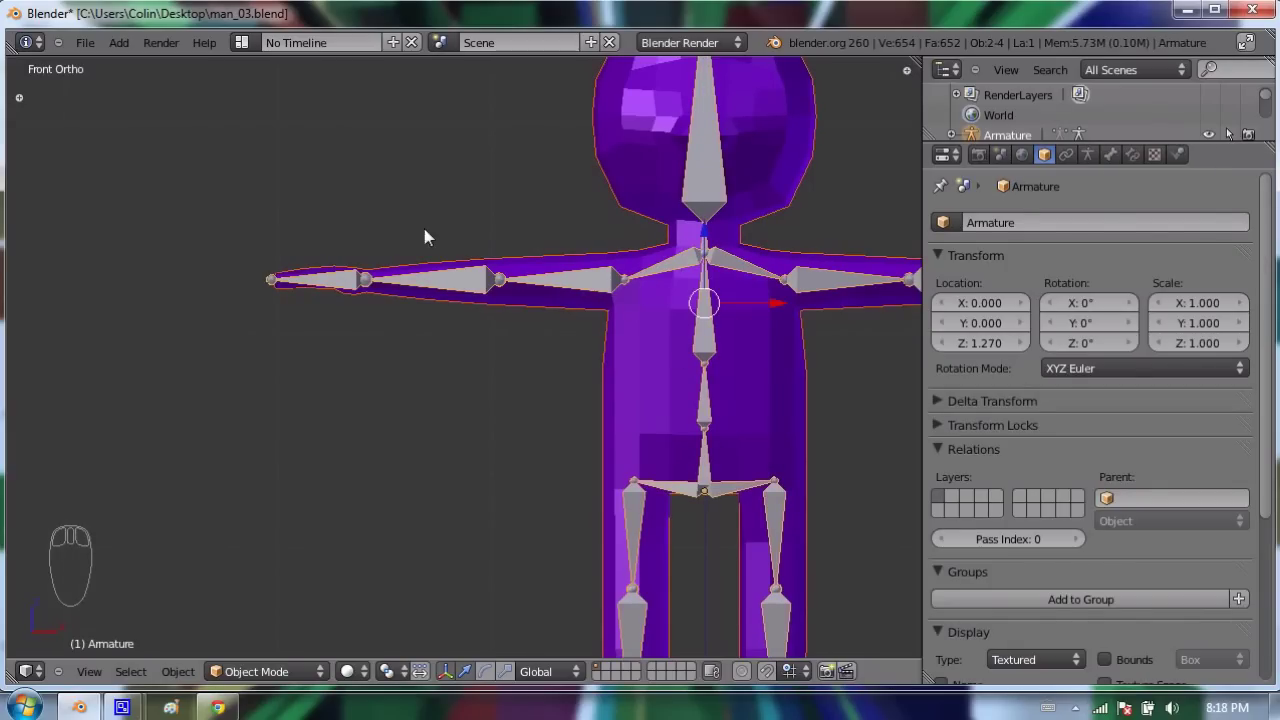
{"action": "key", "text": "ctrl+p"}
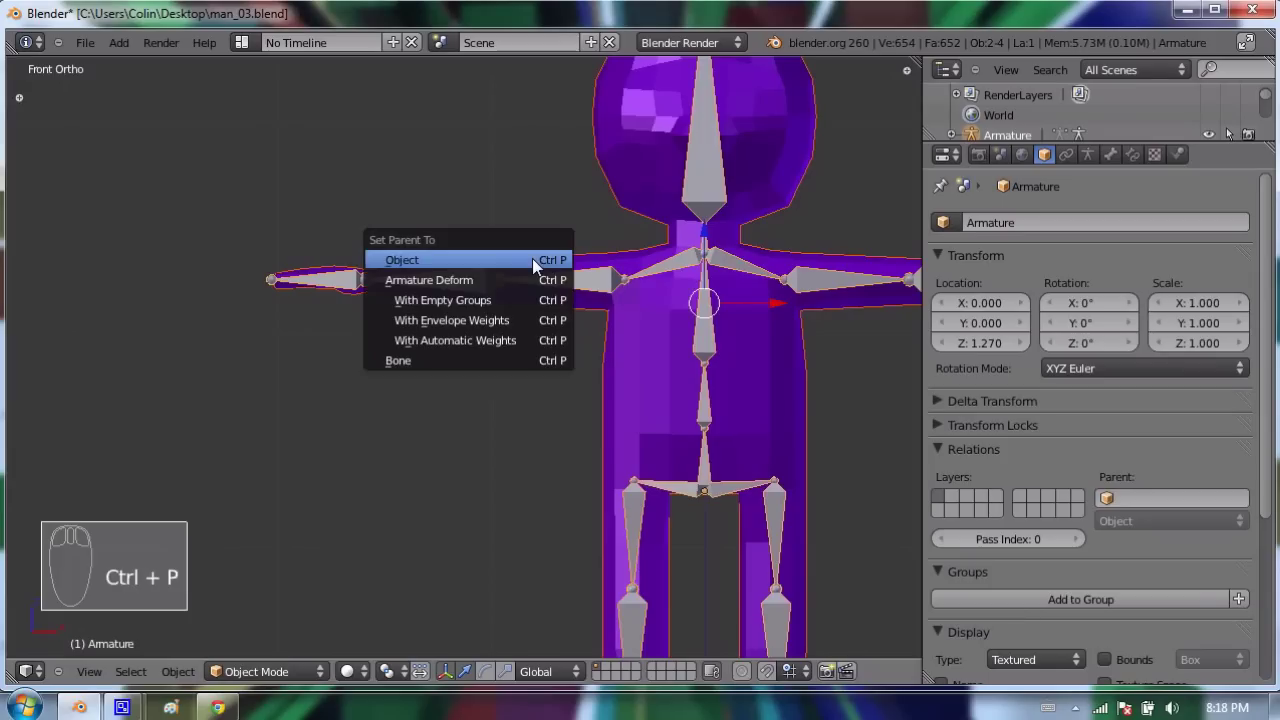
{"action": "left_click", "coordinate": [519, 340]}
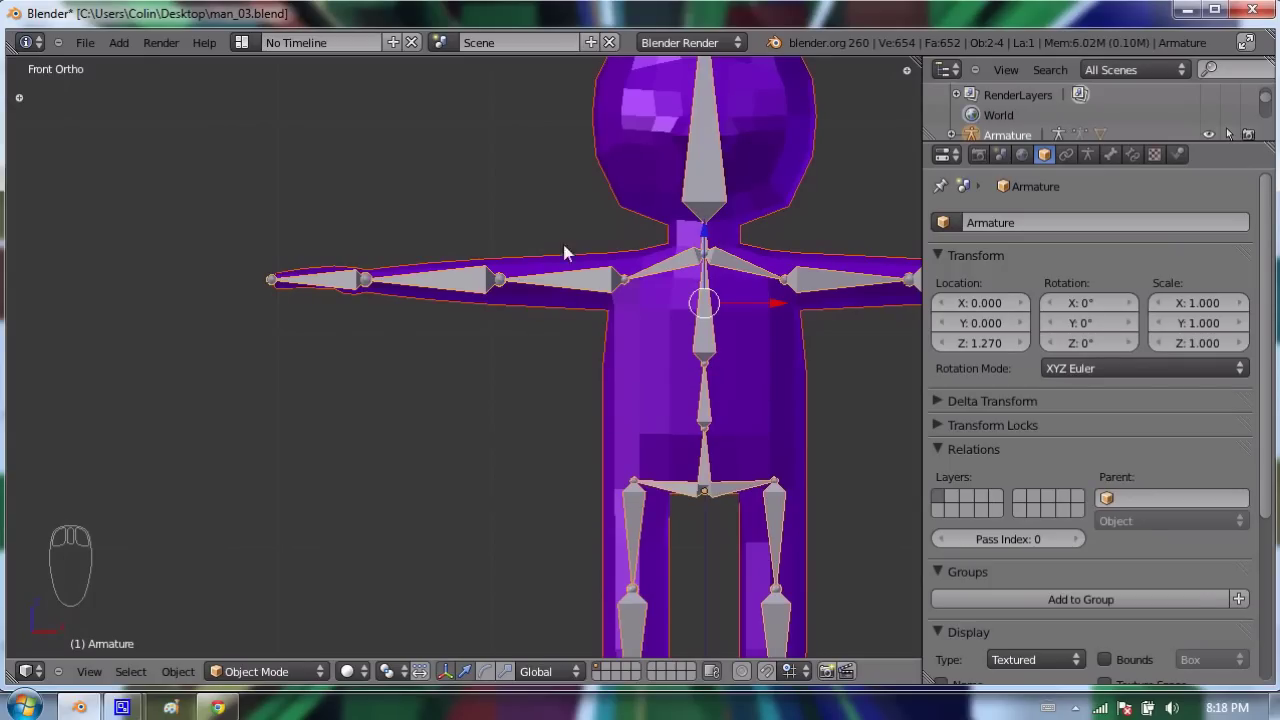
Select only the armature and switch it to Pose Mode
{"action": "key", "text": "a"}
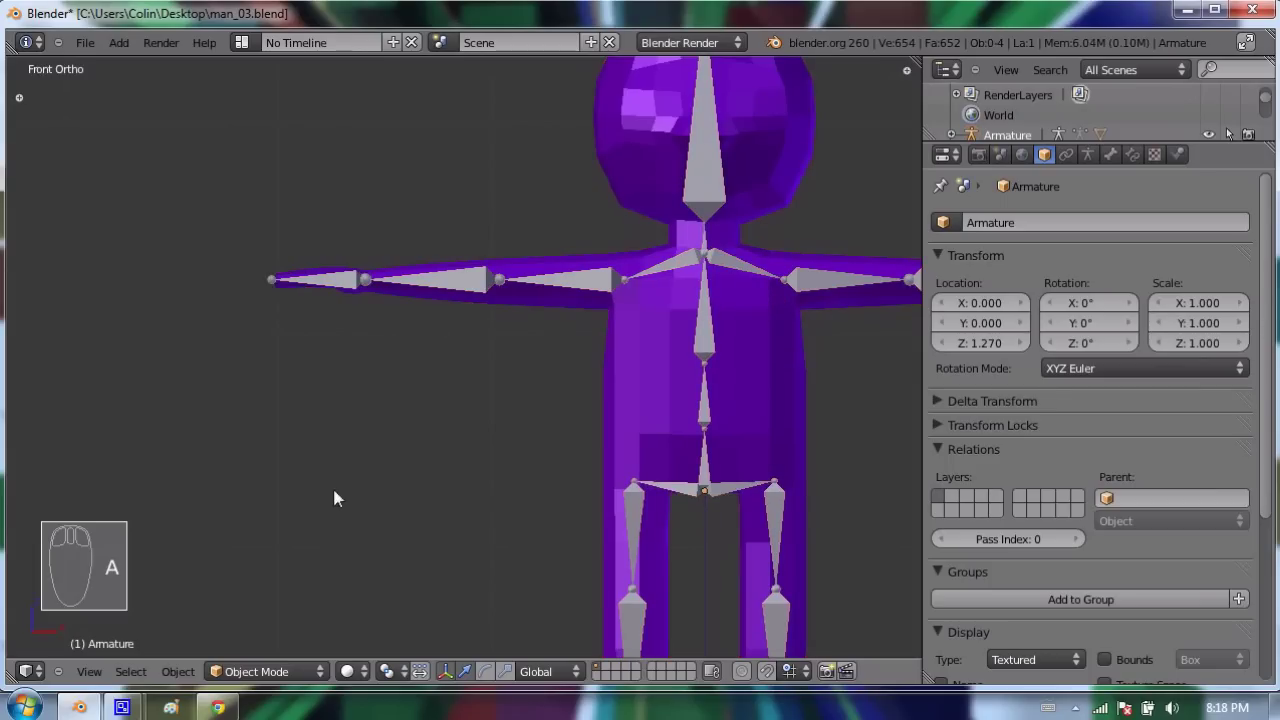
{"action": "right_click", "coordinate": [343, 300]}
{"action": "right_click", "coordinate": [350, 288]}
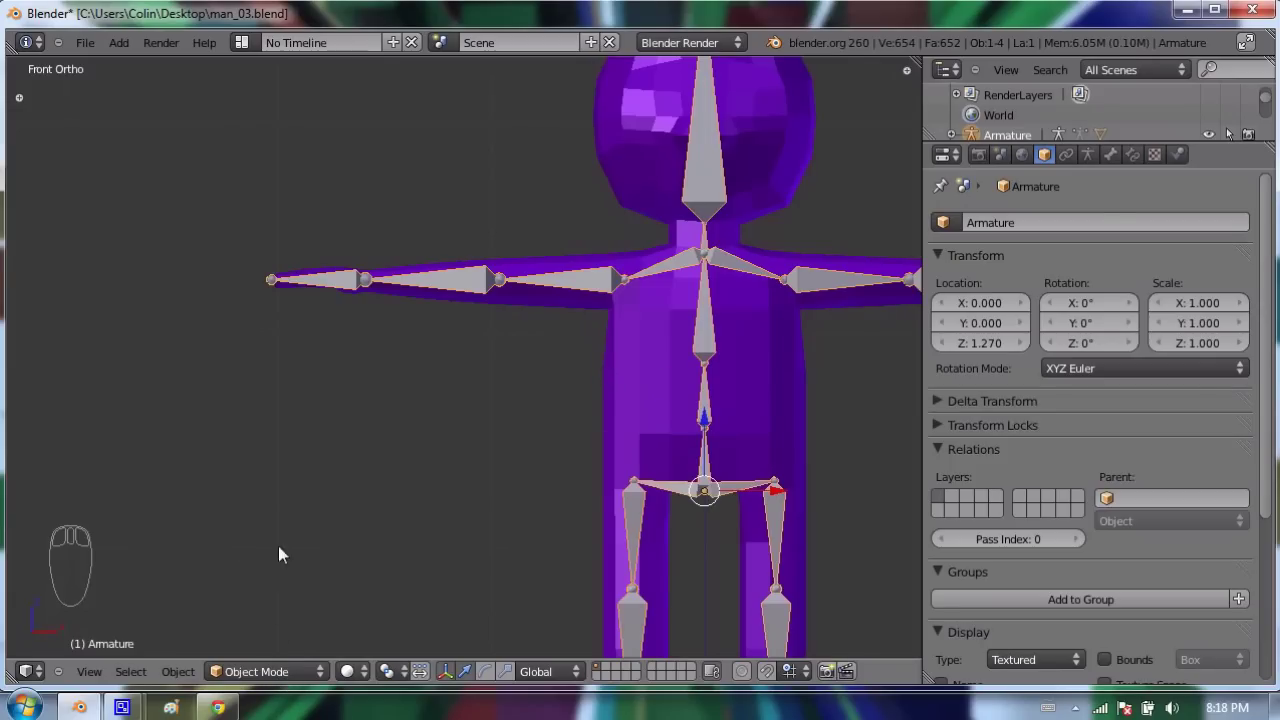
{"action": "left_click", "coordinate": [306, 672]}
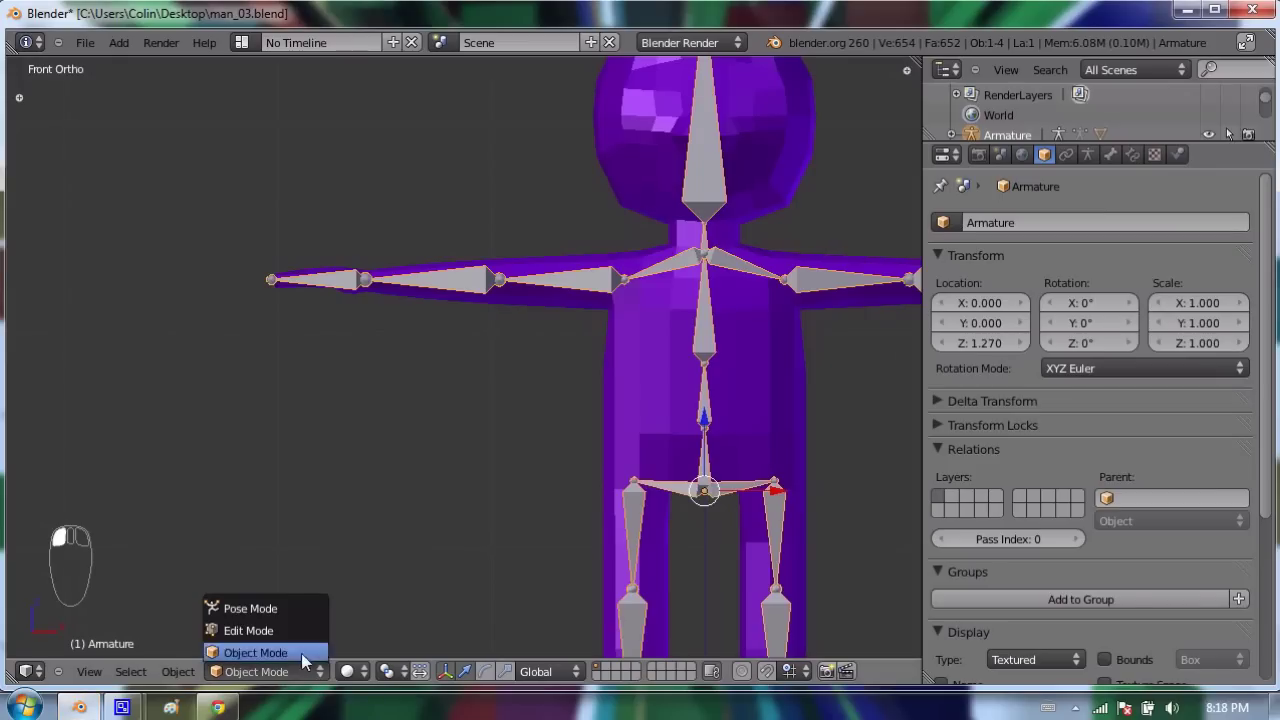
{"action": "left_click", "coordinate": [276, 608]}
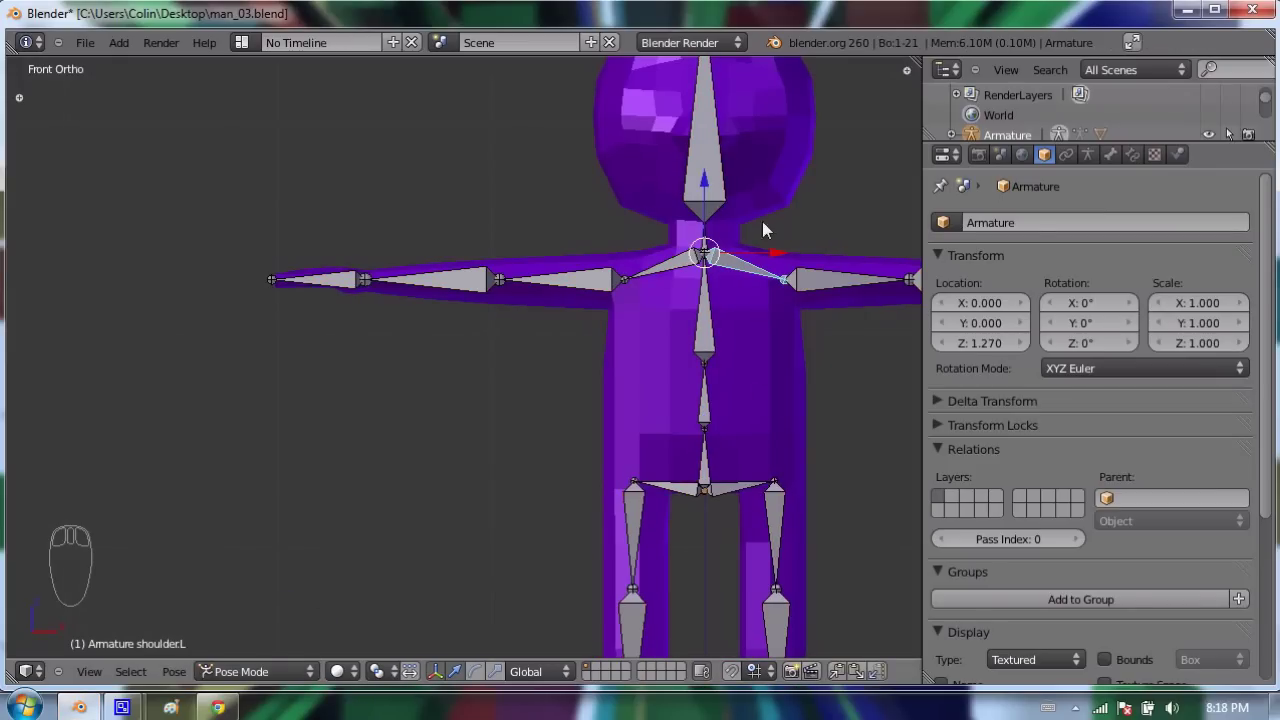
Test the binding by rotating the upper arm bone on the negative X side downward, and undo the rotation
{"action": "right_click", "coordinate": [340, 284]}
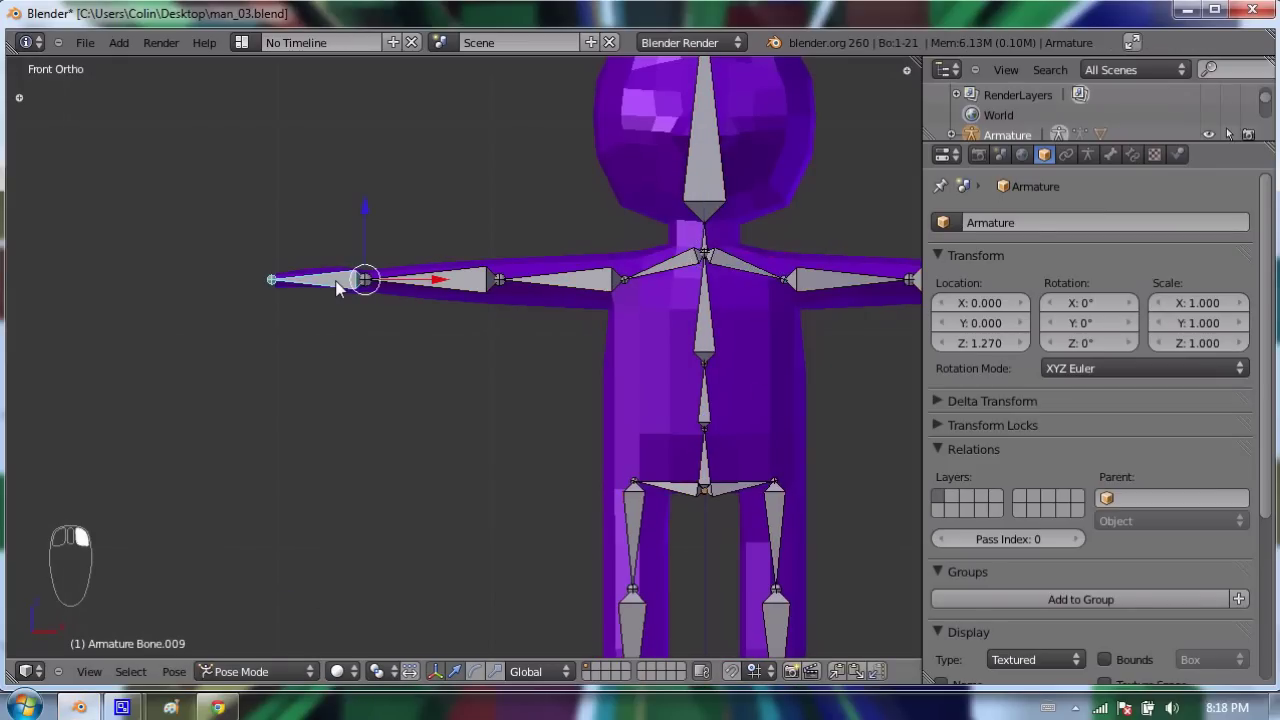
{"action": "right_click", "coordinate": [540, 284]}
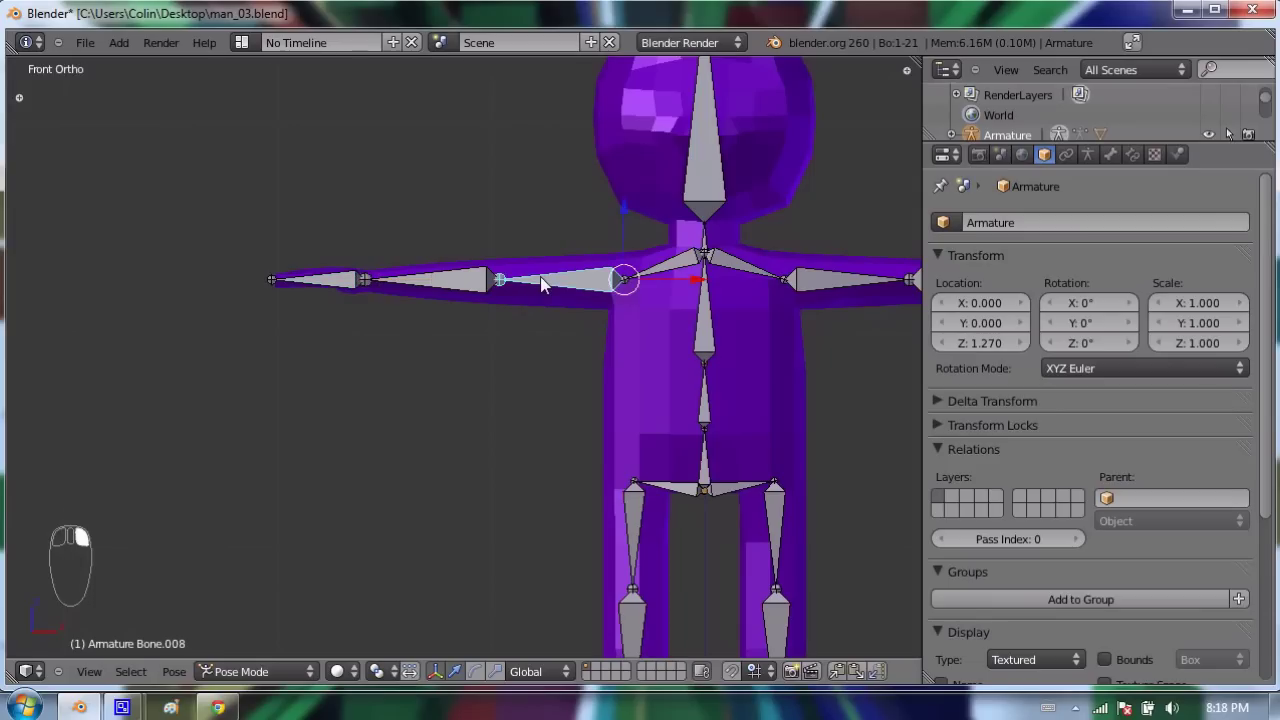
{"action": "key", "text": "r"}
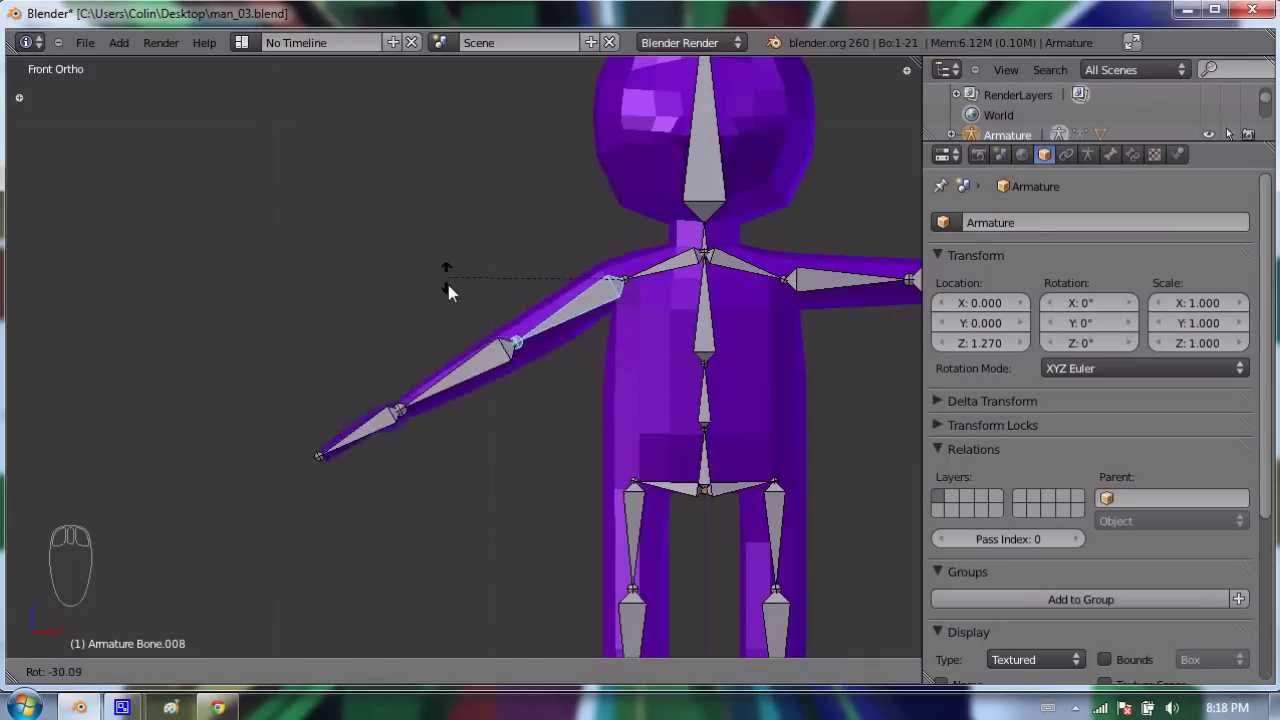
{"action": "left_click", "coordinate": [597, 85]}
{"action": "key", "text": "ctrl+z"}
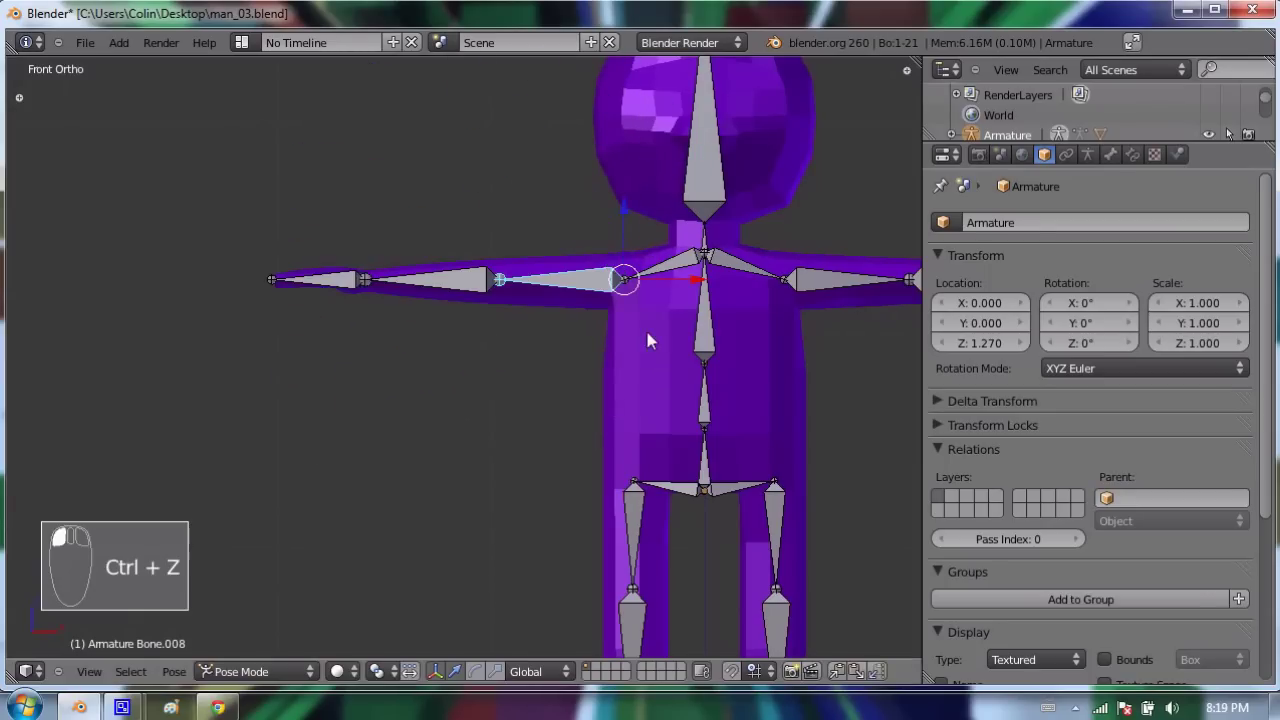
Split the 3D view horizontally, make the lower area a Timeline, and set the upper view to front
{"action": "scroll", "coordinate": [451, 486], "scroll_direction": "down", "scroll_amount": 2}
{"action": "left_click_drag", "start_coordinate": [907, 71], "coordinate": [330, 548]}
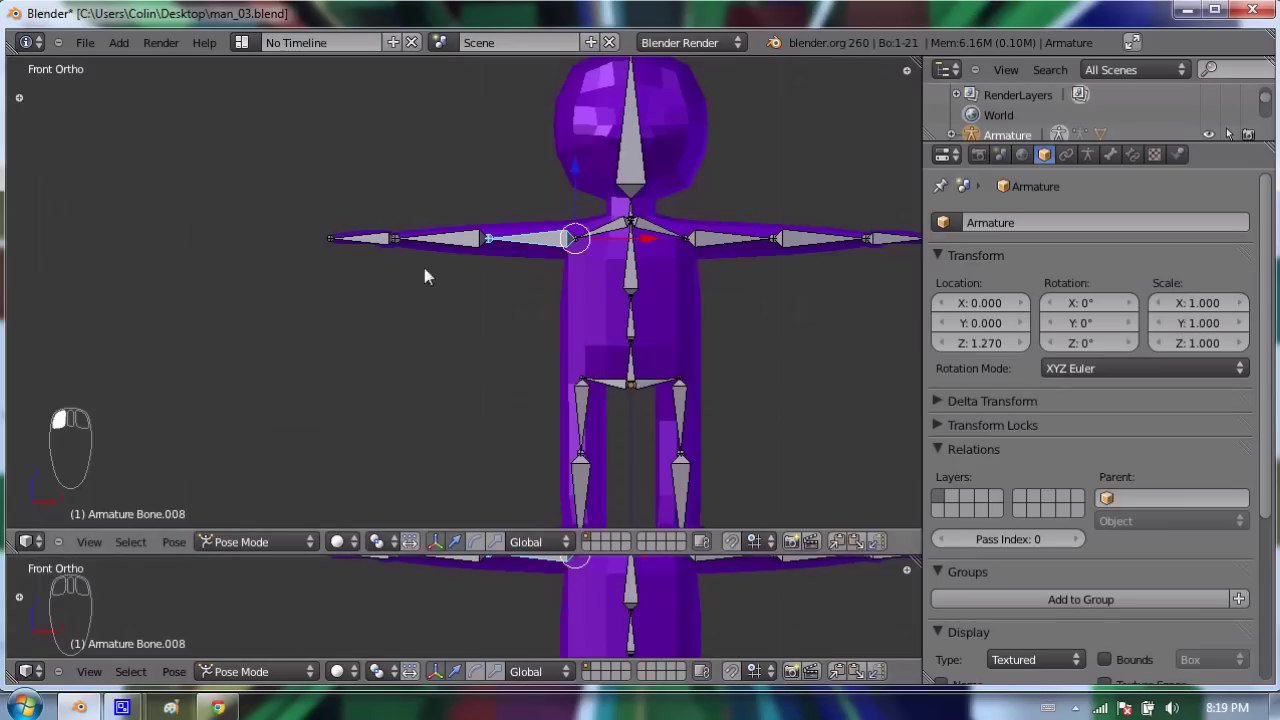
{"action": "middle_click_drag", "start_coordinate": [451, 277], "coordinate": [354, 290]}
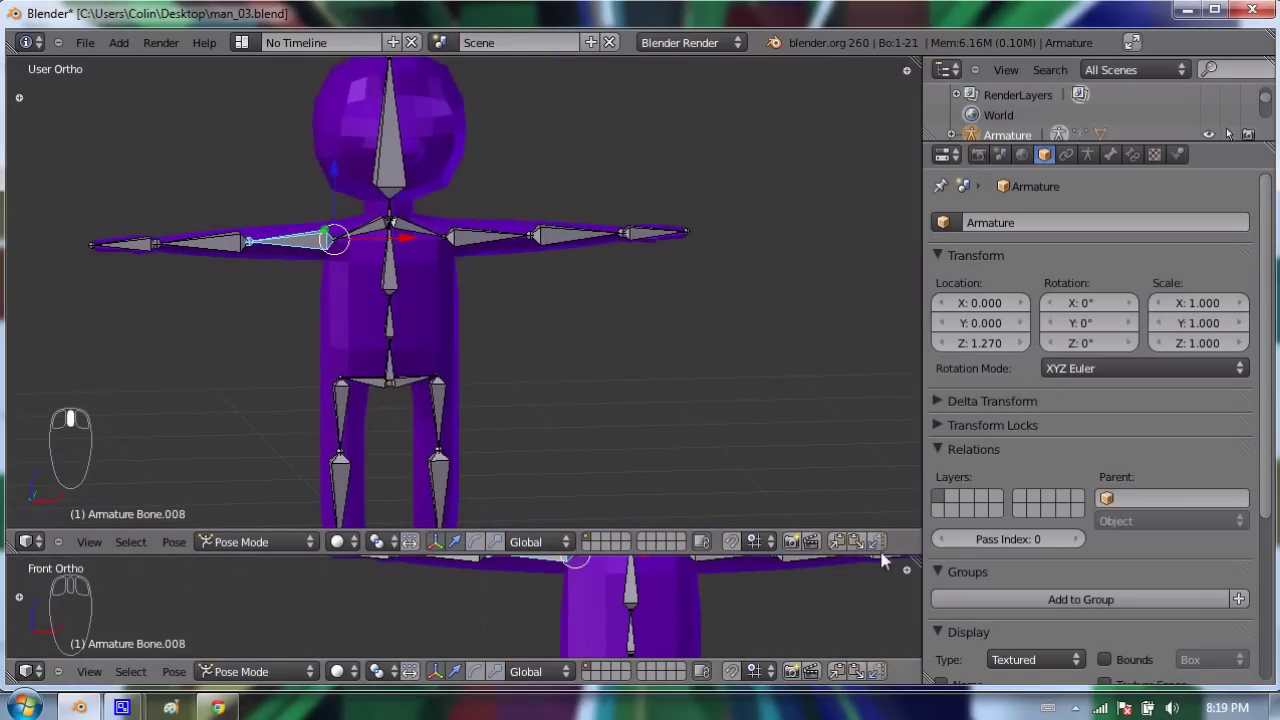
{"action": "left_click", "coordinate": [25, 671]}
{"action": "left_click", "coordinate": [106, 630]}
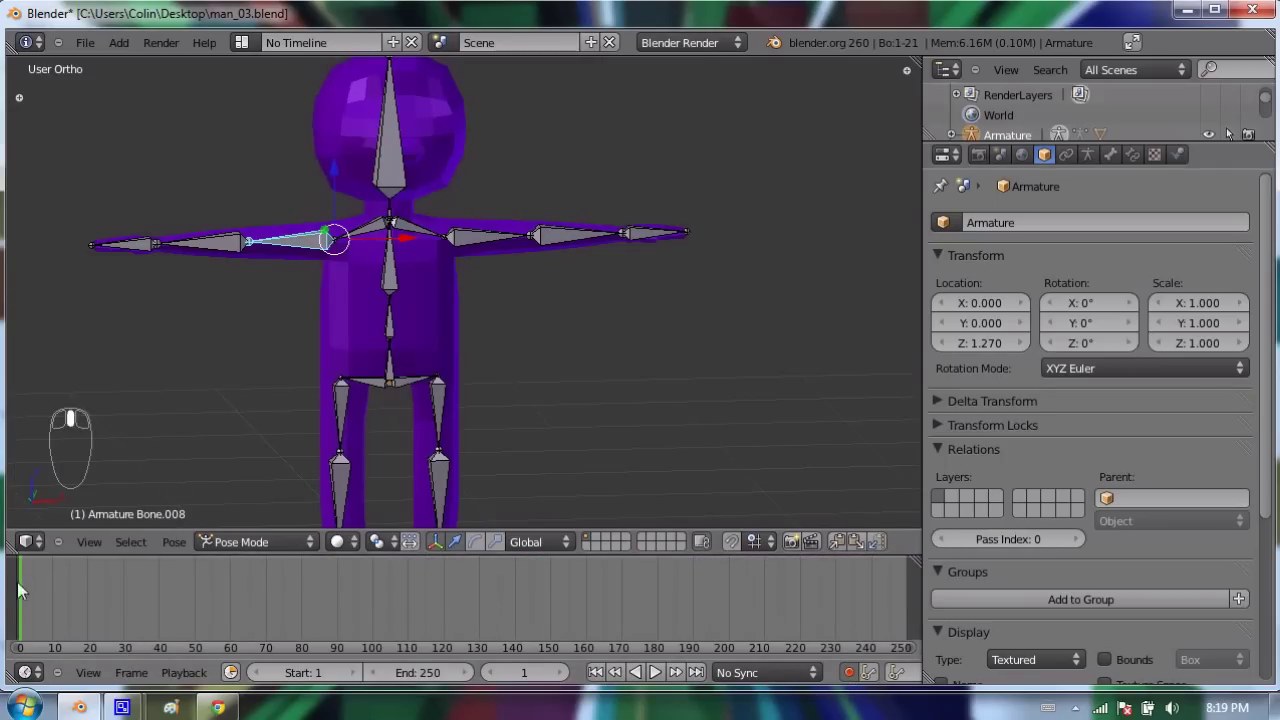
{"action": "key", "text": "KP_1"}
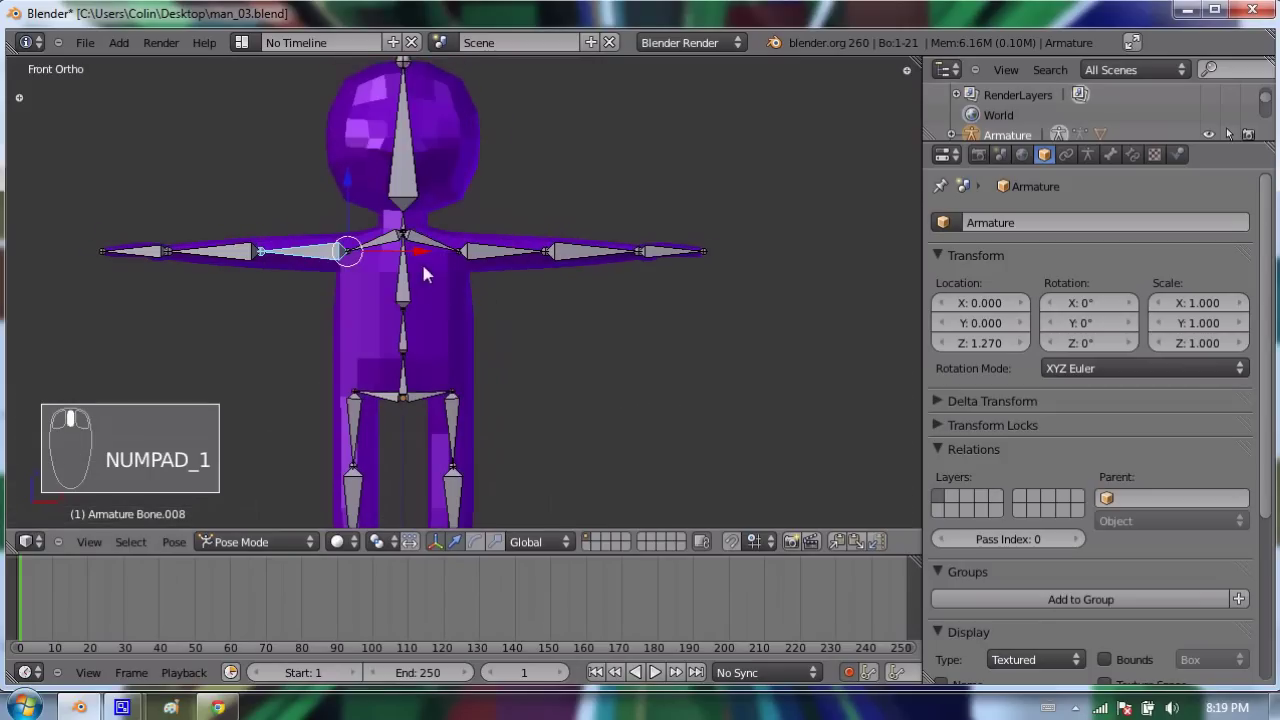
At frame 1, rotate the head bone about -49° around global Z and keyframe the pose
{"action": "right_click", "coordinate": [415, 122]}
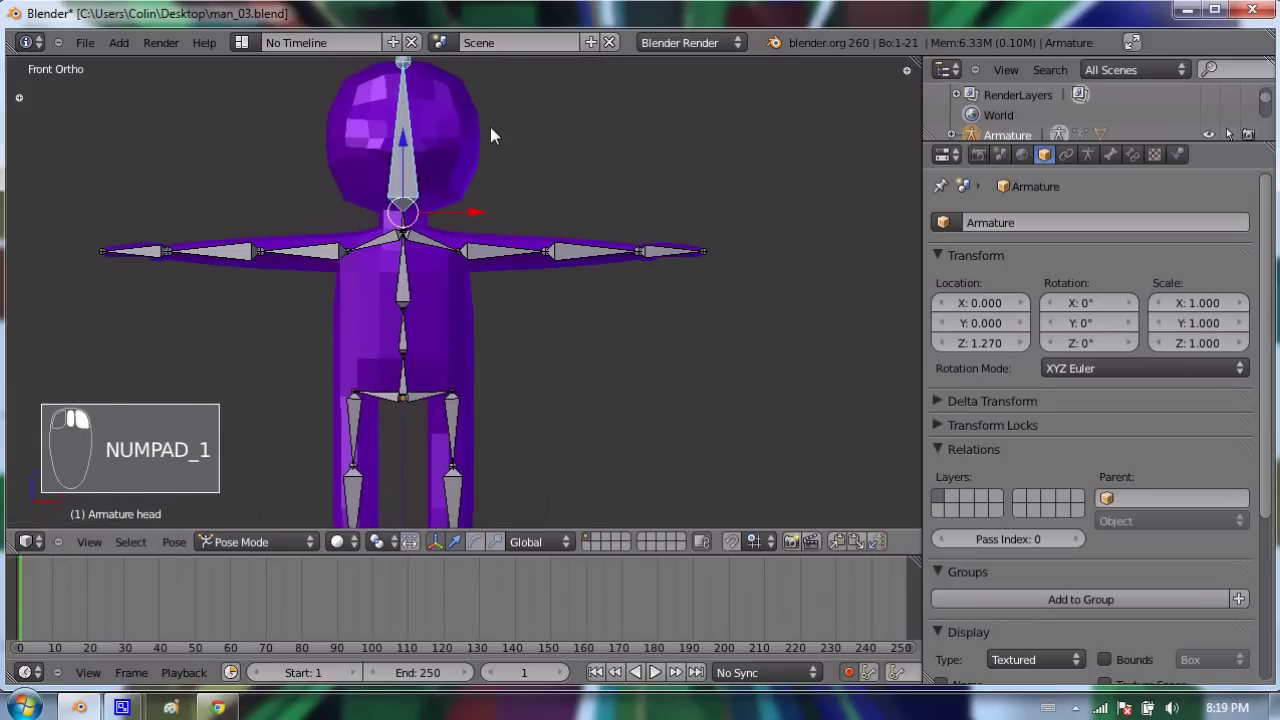
{"action": "key", "text": "r"}
{"action": "key", "text": "z"}
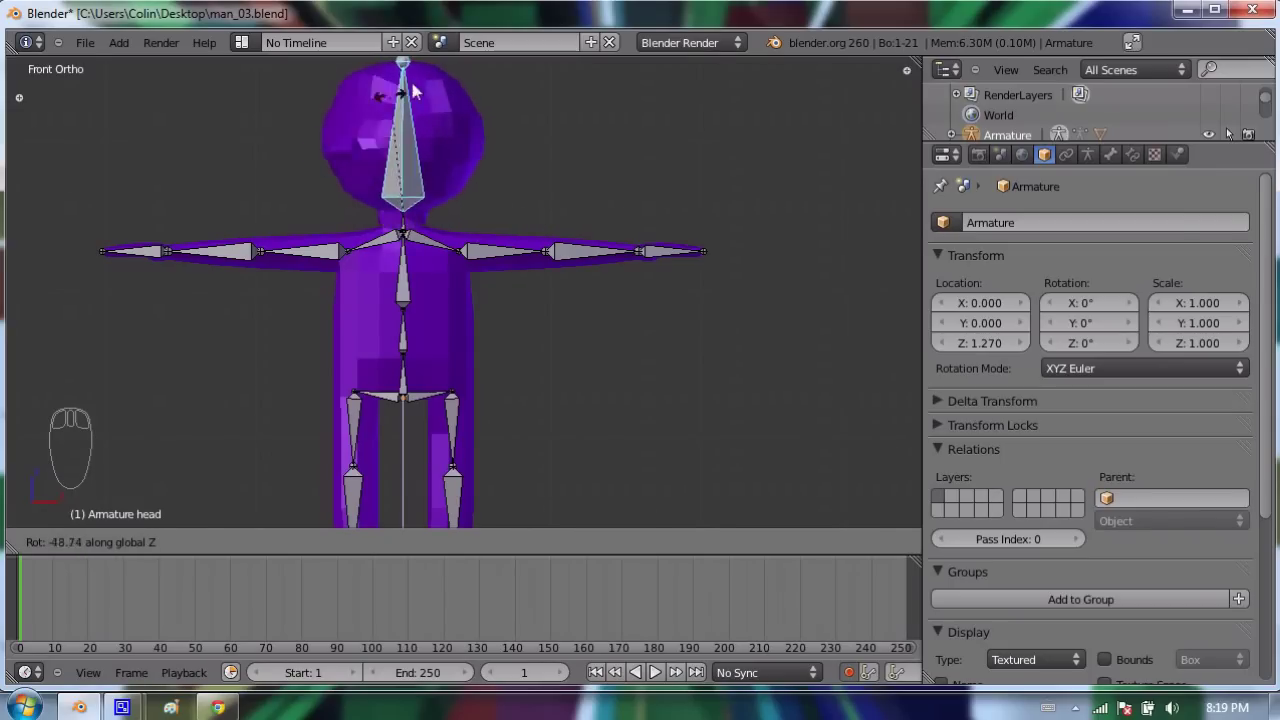
{"action": "key", "text": "Escape"}
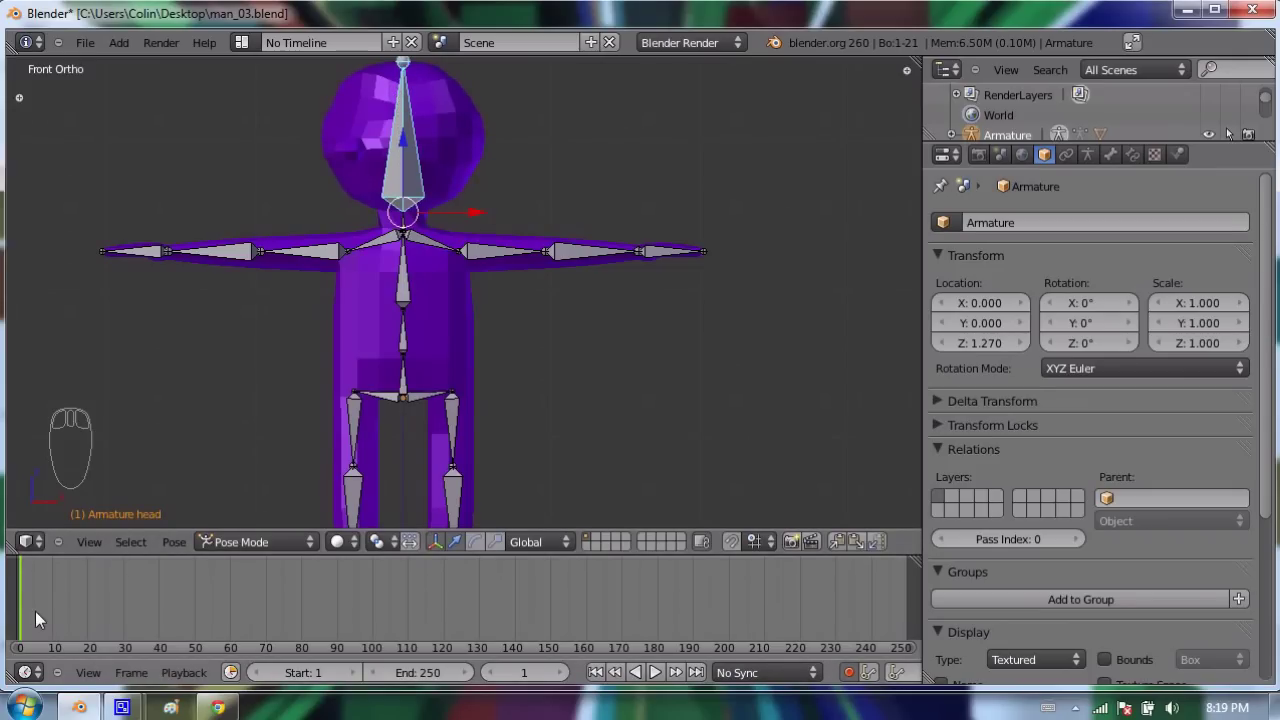
At frame 39, turn the head bone to face the opposite side and keyframe the pose
{"action": "left_click_drag", "start_coordinate": [28, 608], "coordinate": [155, 607]}
{"action": "key", "text": "r"}
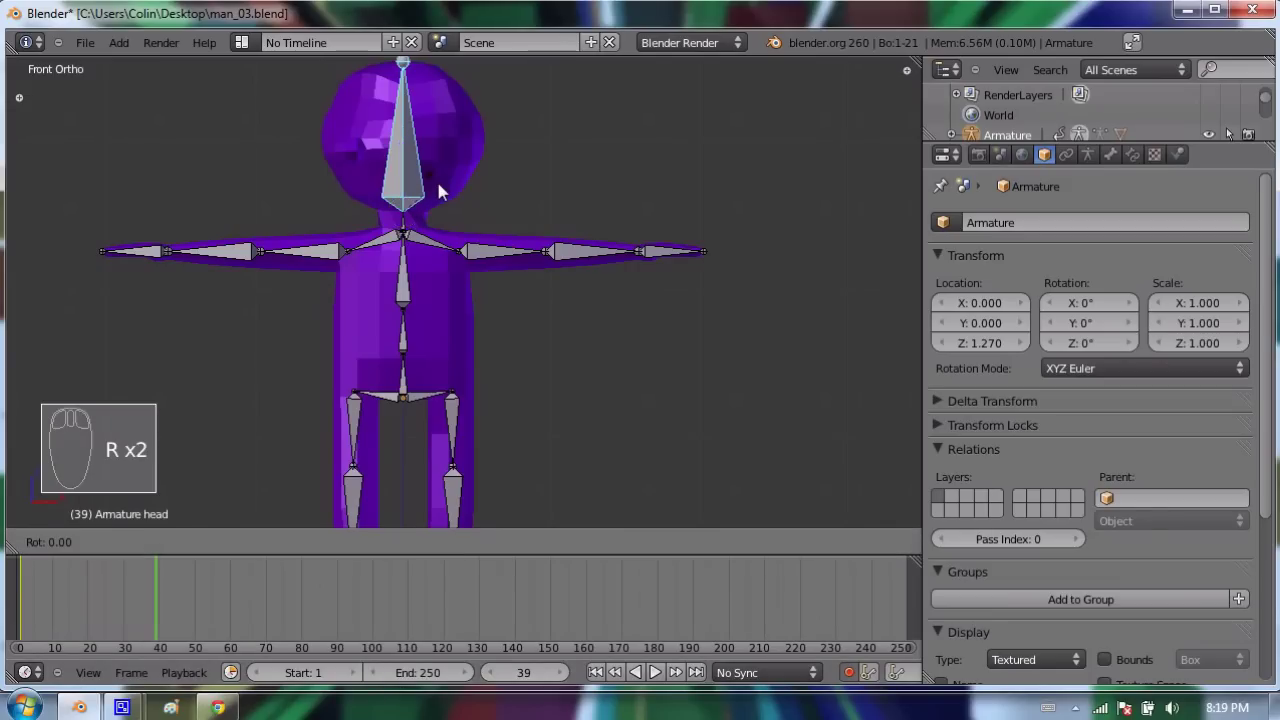
{"action": "left_click", "coordinate": [427, 329]}
At frame 77, turn the head bone back to its first side around global Z and keyframe the pose
{"action": "left_click_drag", "start_coordinate": [162, 617], "coordinate": [287, 553]}
{"action": "key", "text": "r"}
{"action": "key", "text": "r"}
{"action": "key", "text": "r"}
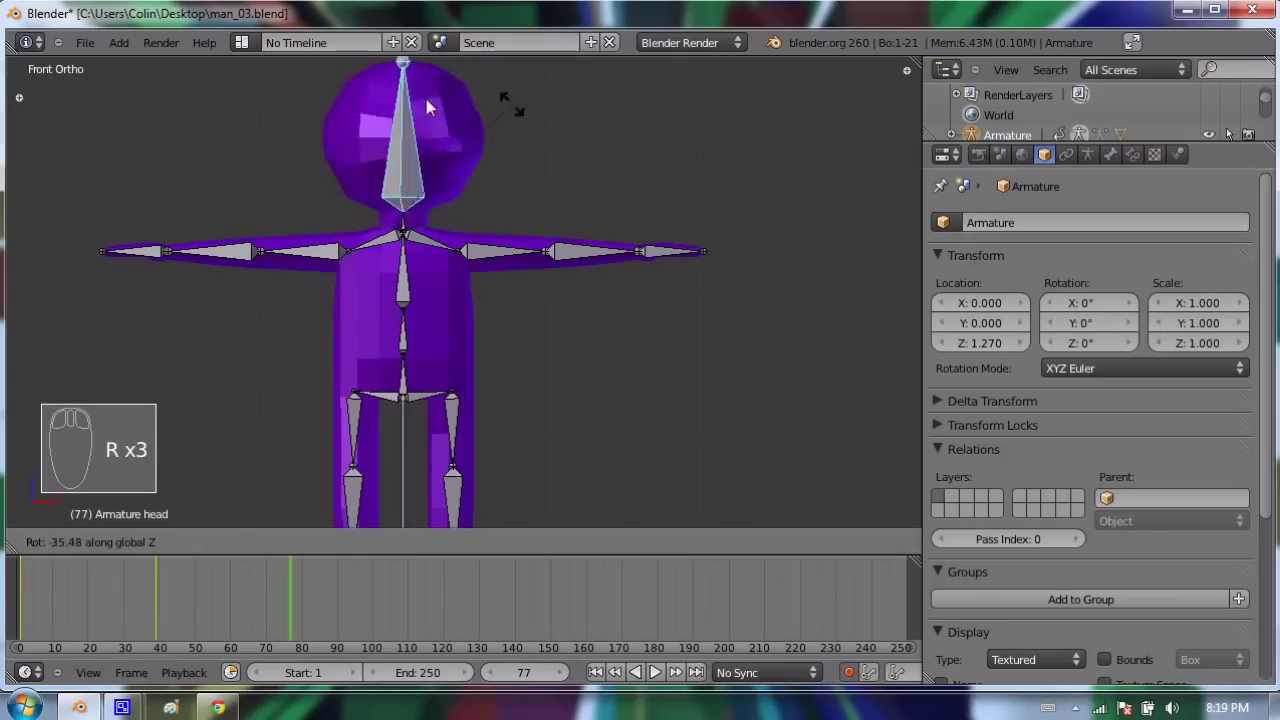
{"action": "left_click", "coordinate": [353, 114]}
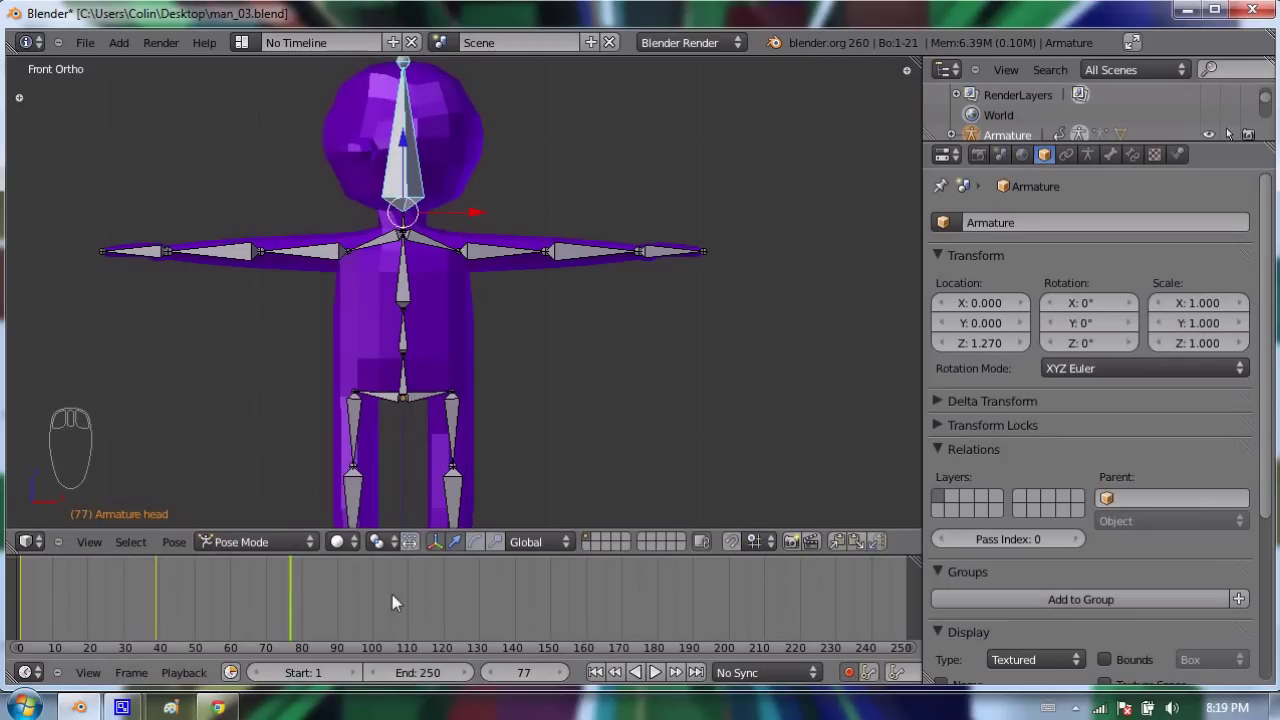
At frame 111, rotate the head bone about 82° around global Z and keyframe the pose
{"action": "left_click_drag", "start_coordinate": [411, 598], "coordinate": [424, 601]}
{"action": "key", "text": "r"}
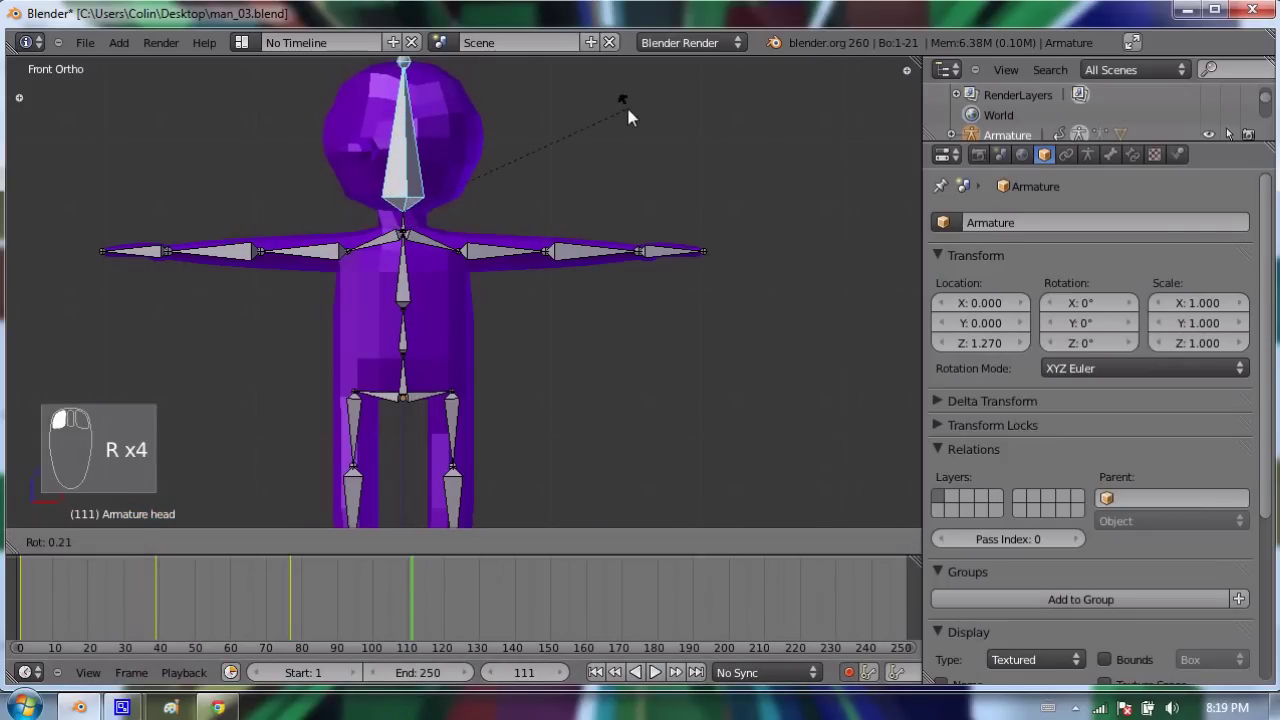
{"action": "key", "text": "z"}
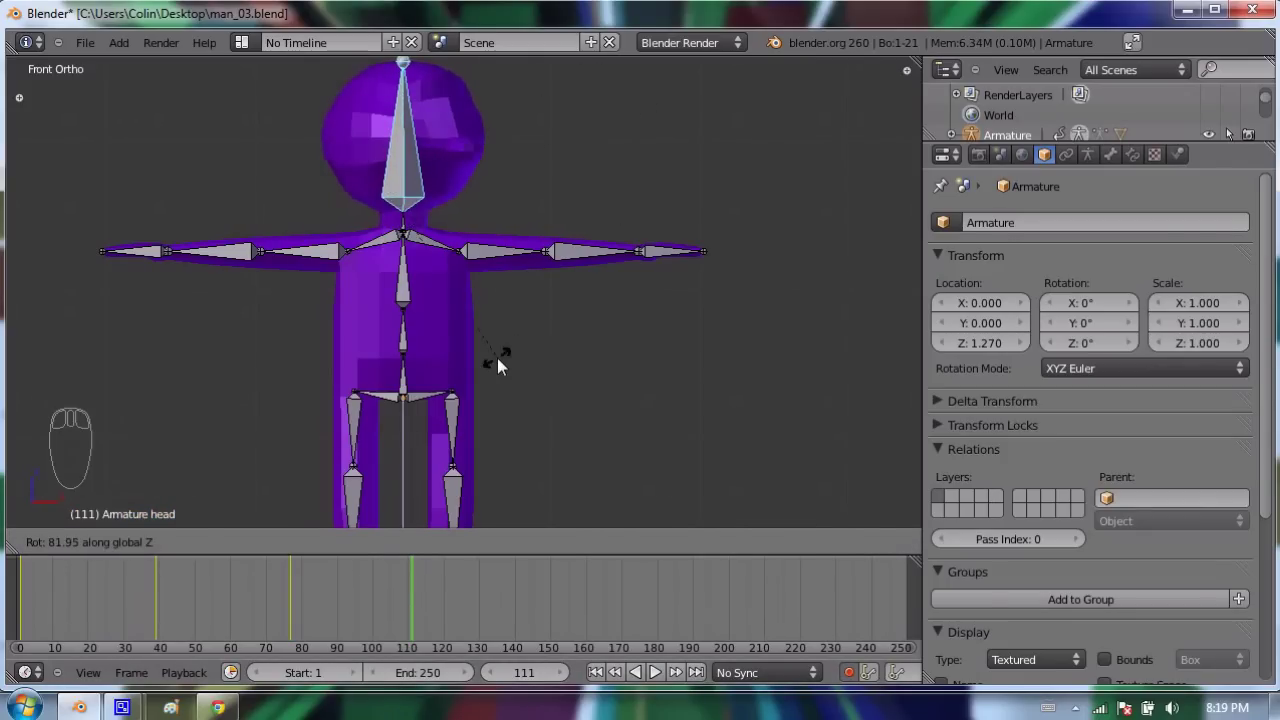
{"action": "left_click", "coordinate": [497, 358]}
{"action": "key", "text": "Tab"}
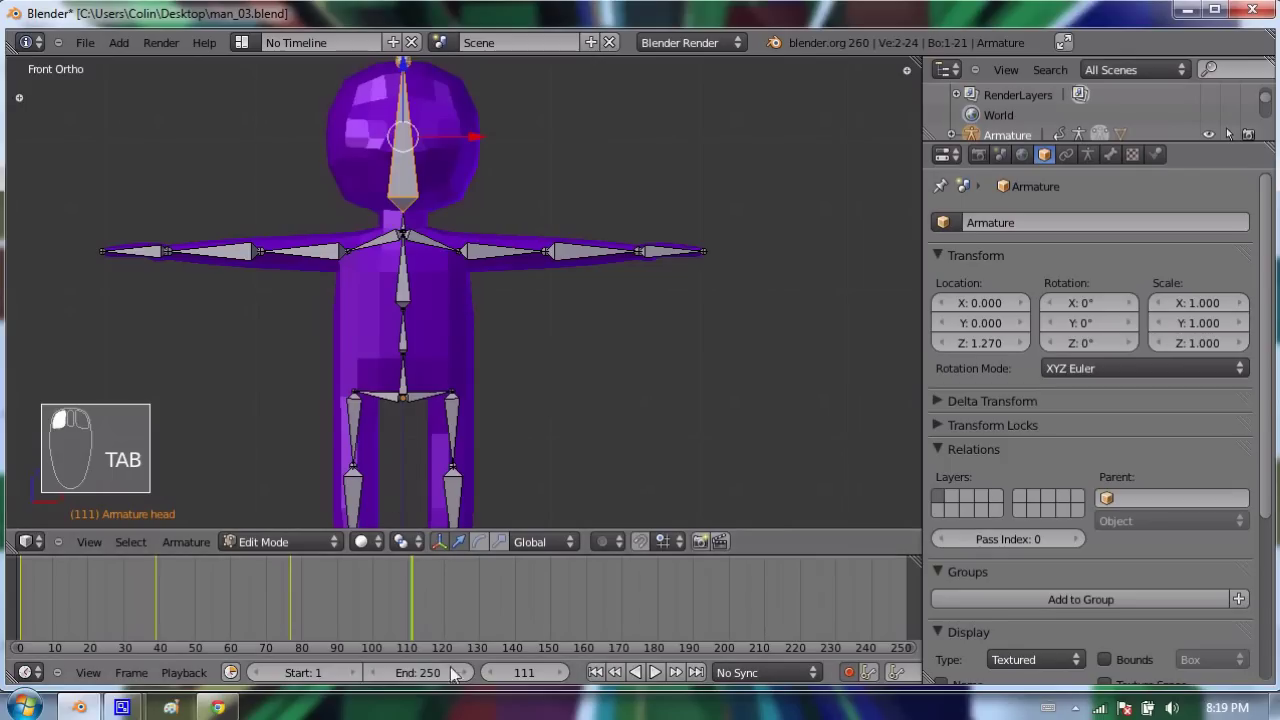
{"action": "key", "text": "Tab"}
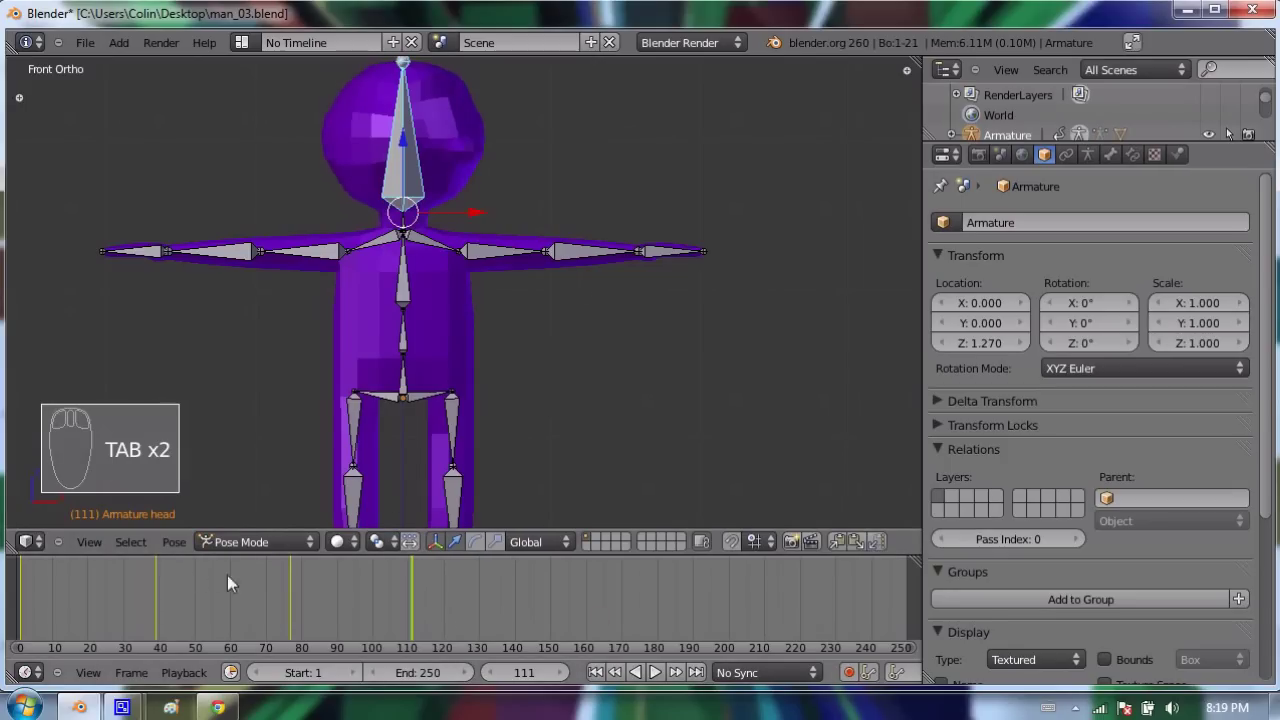
Play the animation to check the keyframed head turns, and stop the playback
{"action": "left_click", "coordinate": [655, 672]}
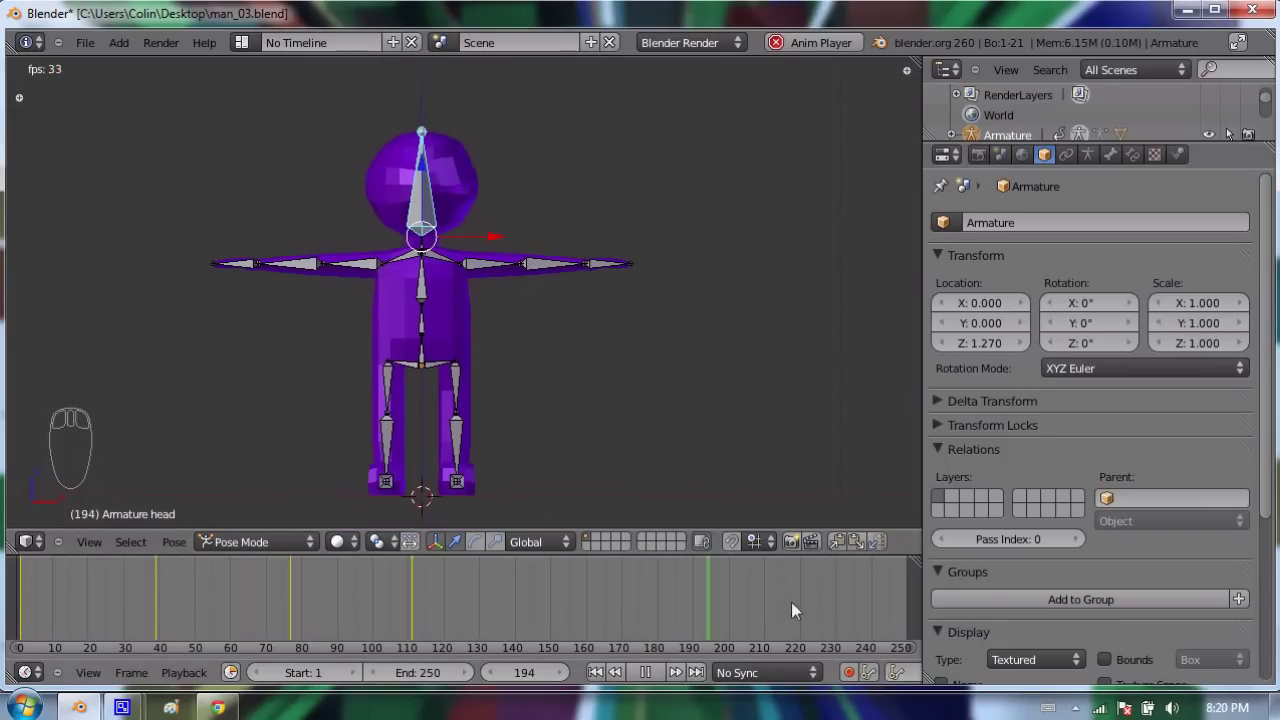
{"action": "left_click", "coordinate": [653, 671]}
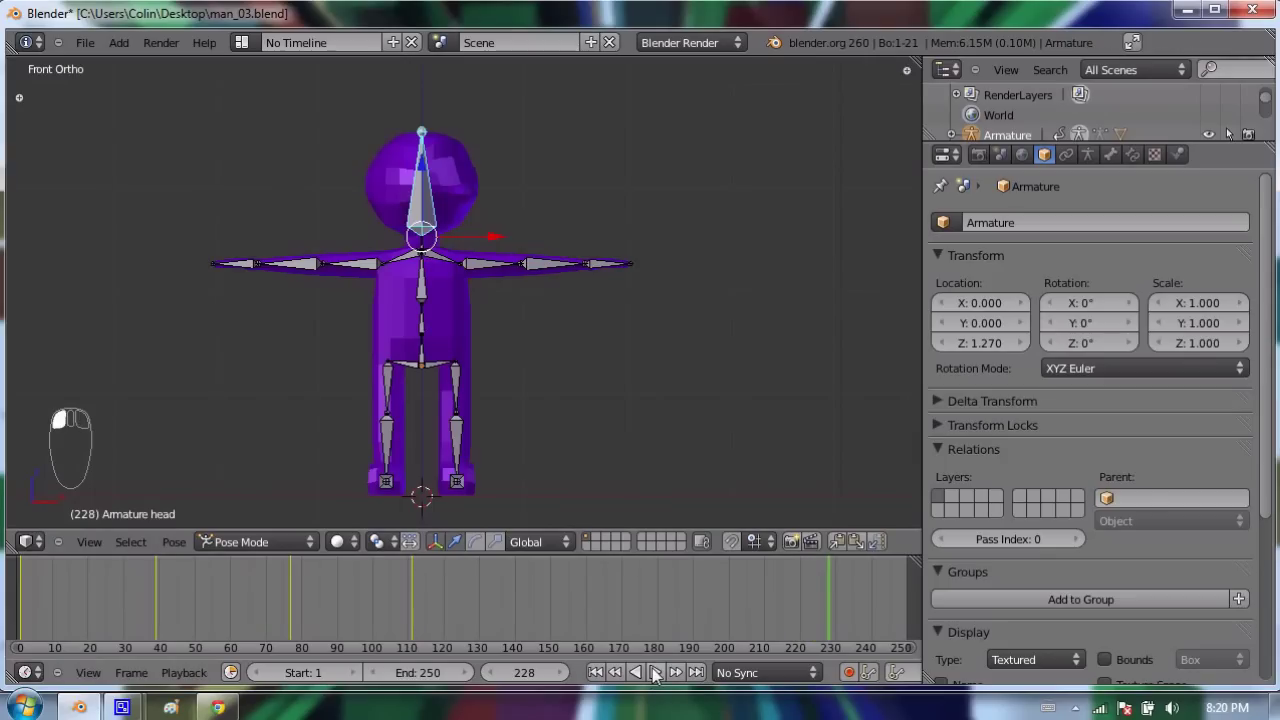
{"action": "scroll", "coordinate": [424, 260], "scroll_direction": "up", "scroll_amount": 1}
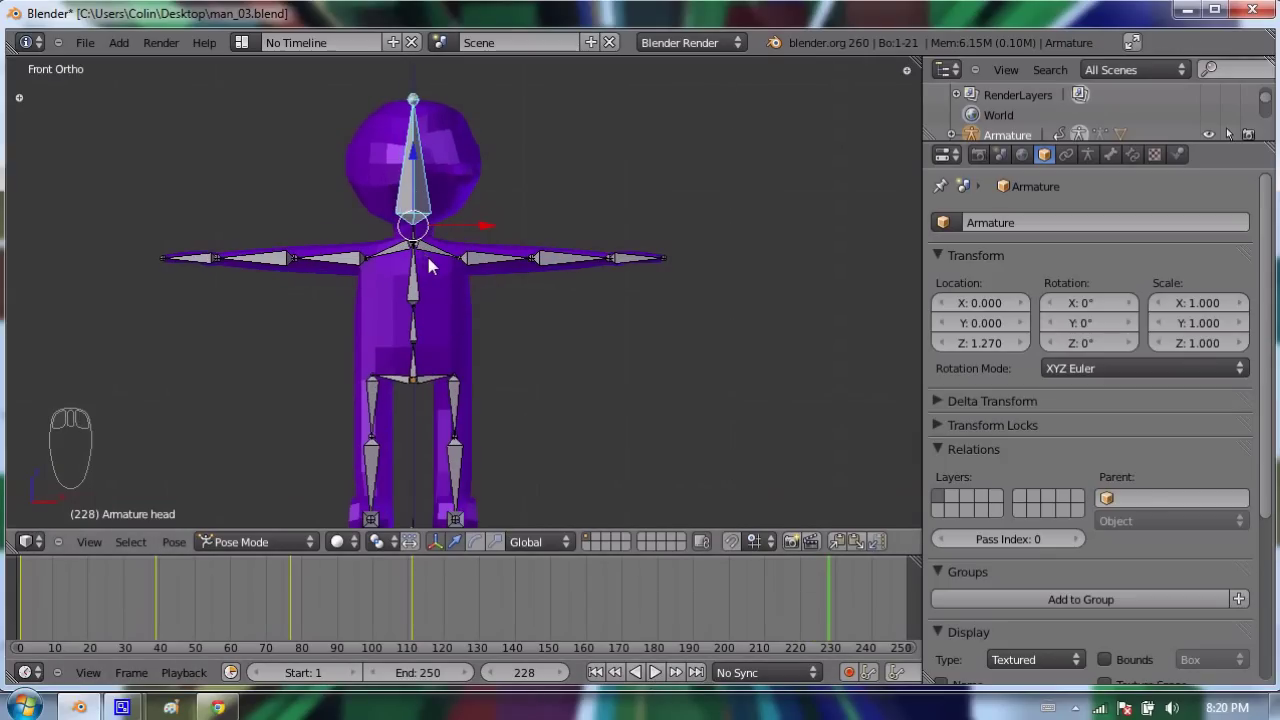